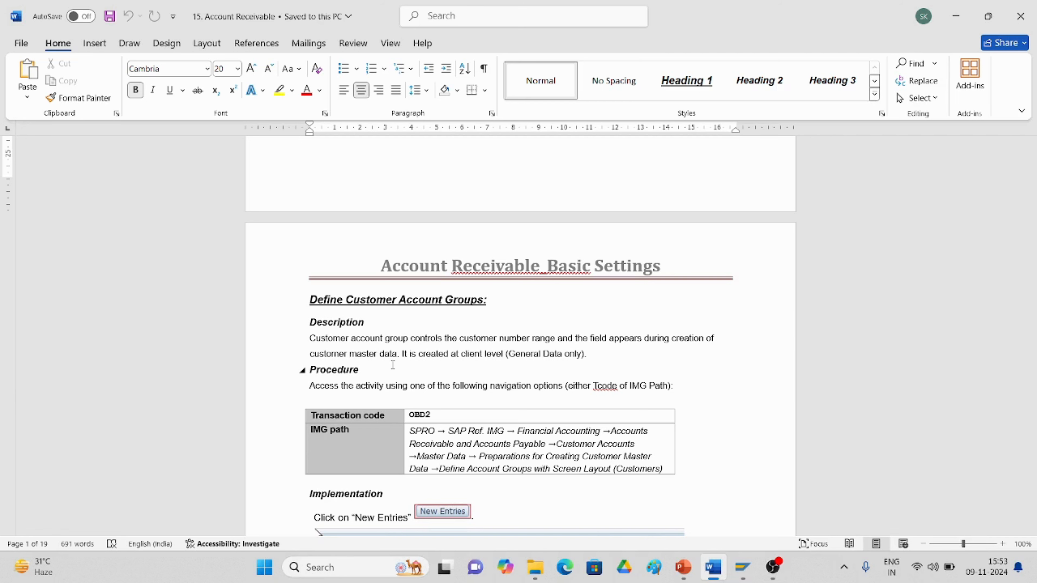
Switch to the SAP EH7 session and try to log on to client 800 with the user name and account password
scroll(392, 388, down, 2)
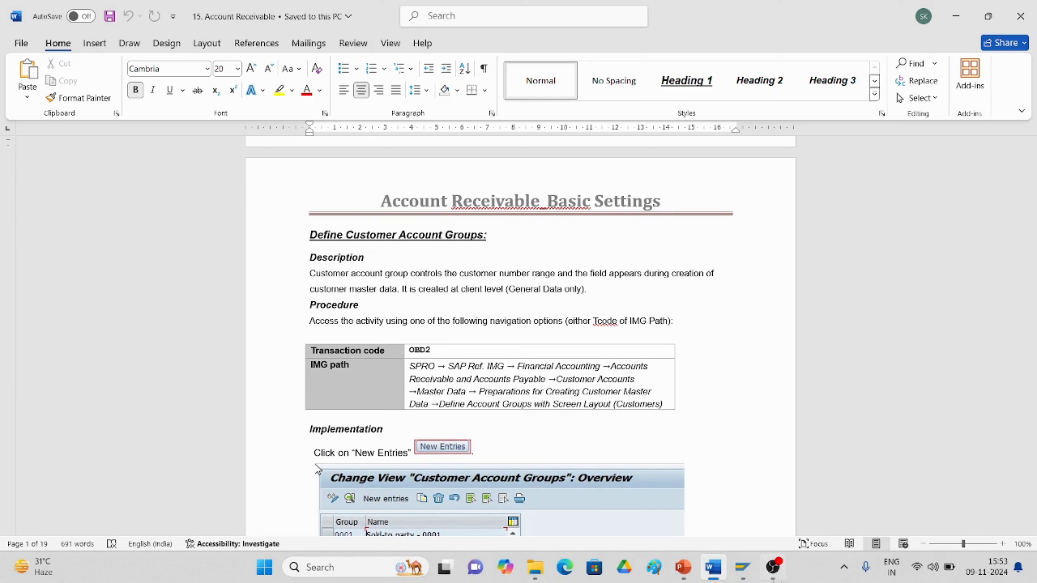
click(744, 573)
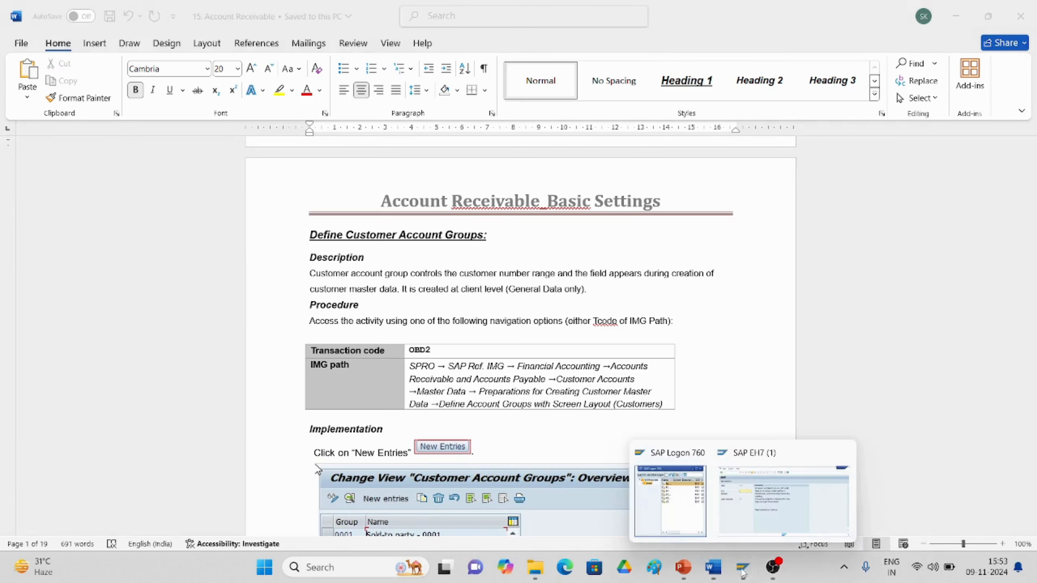
click(771, 501)
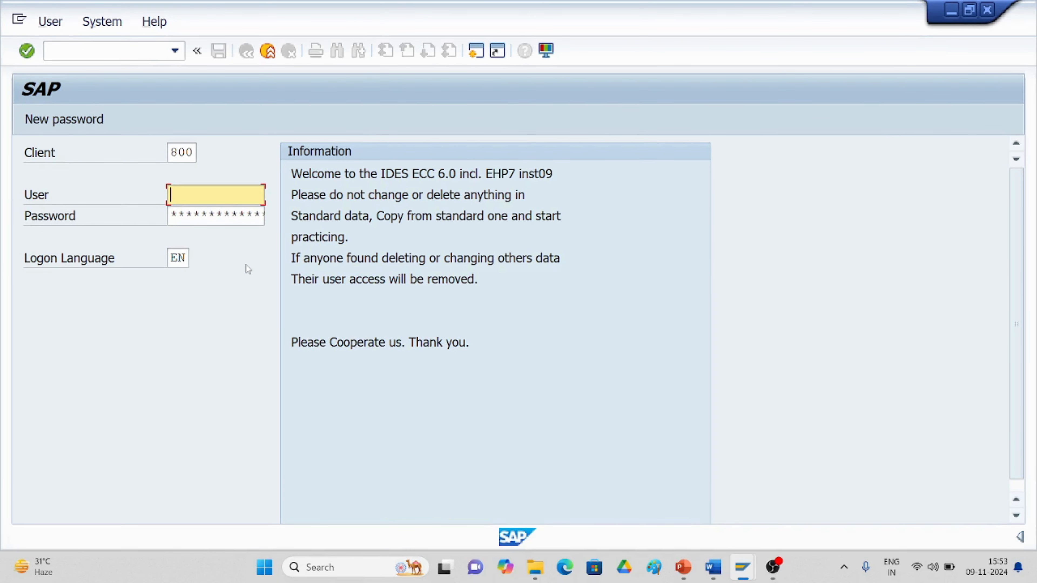
text(s)
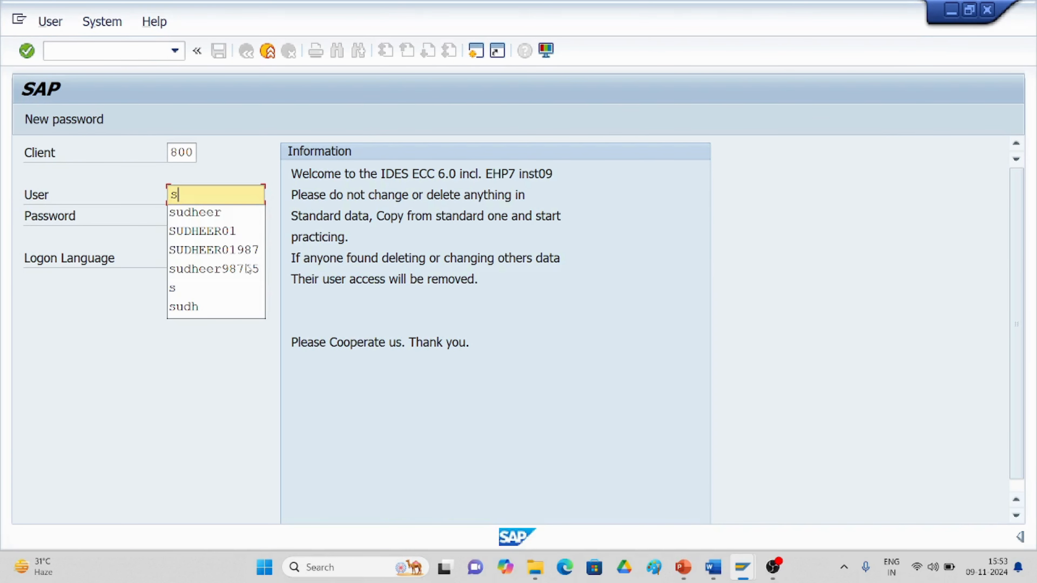
click(207, 213)
click(196, 220)
text(**)
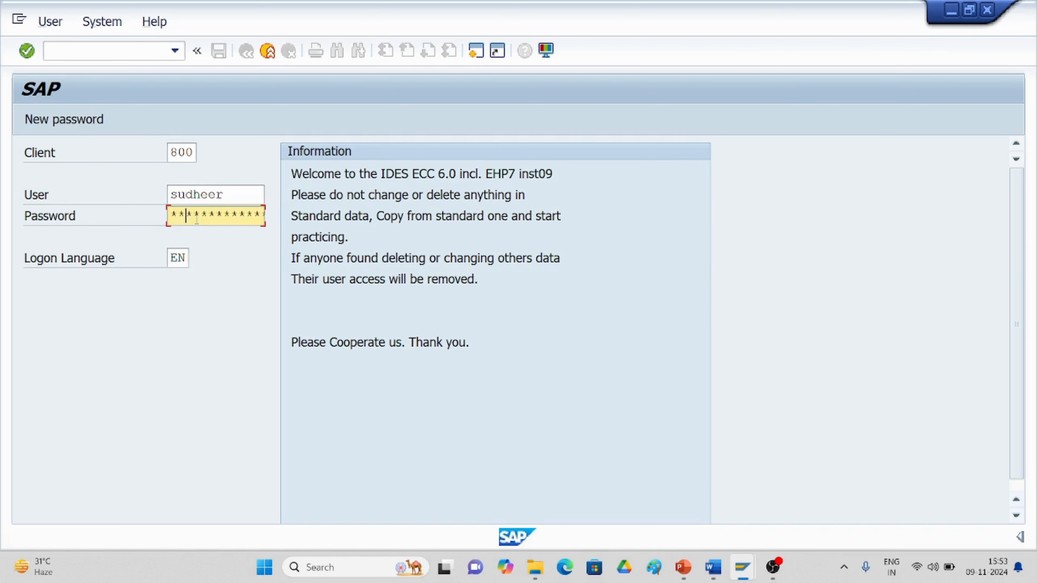
text(****)
key(Return)
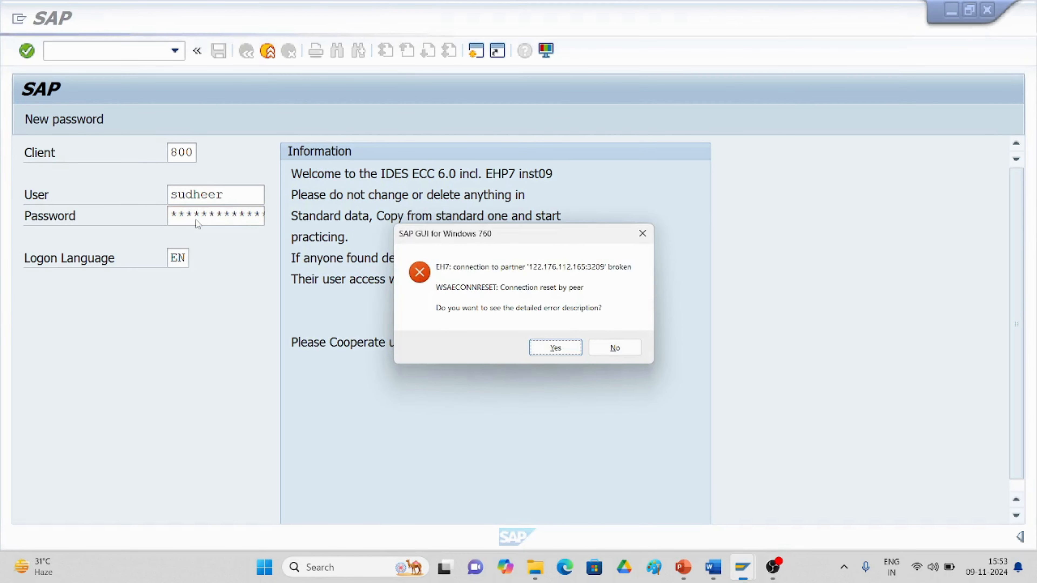
View and dismiss the connection error details, and open a new connection to the first system listed in SAP Logon
click(553, 348)
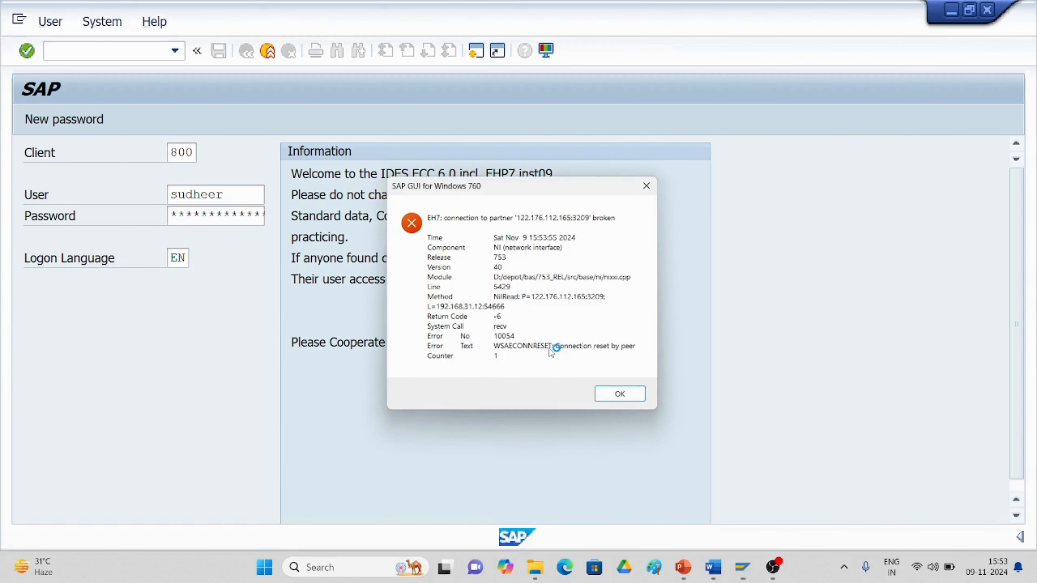
click(620, 393)
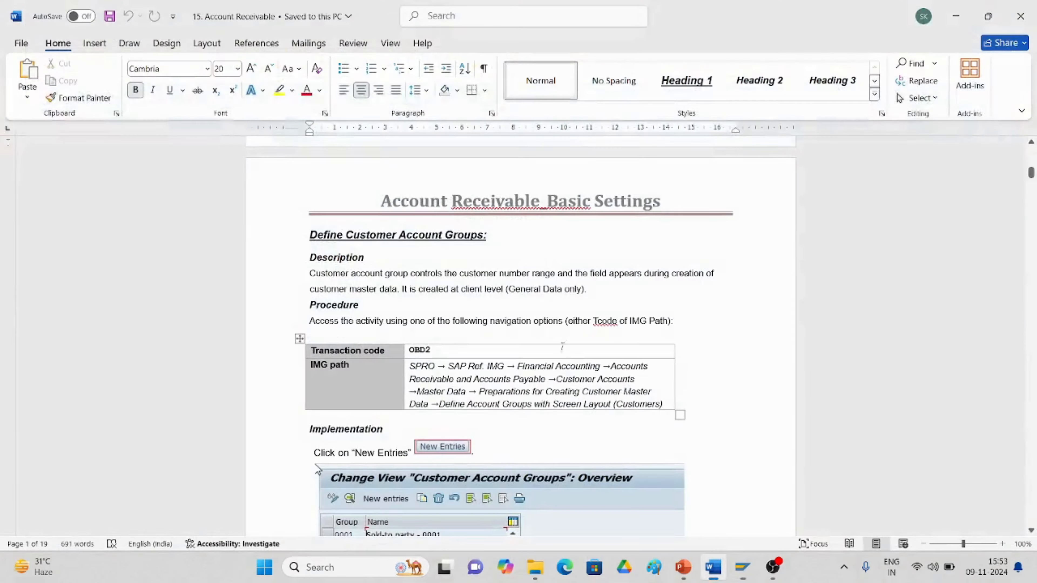
click(744, 568)
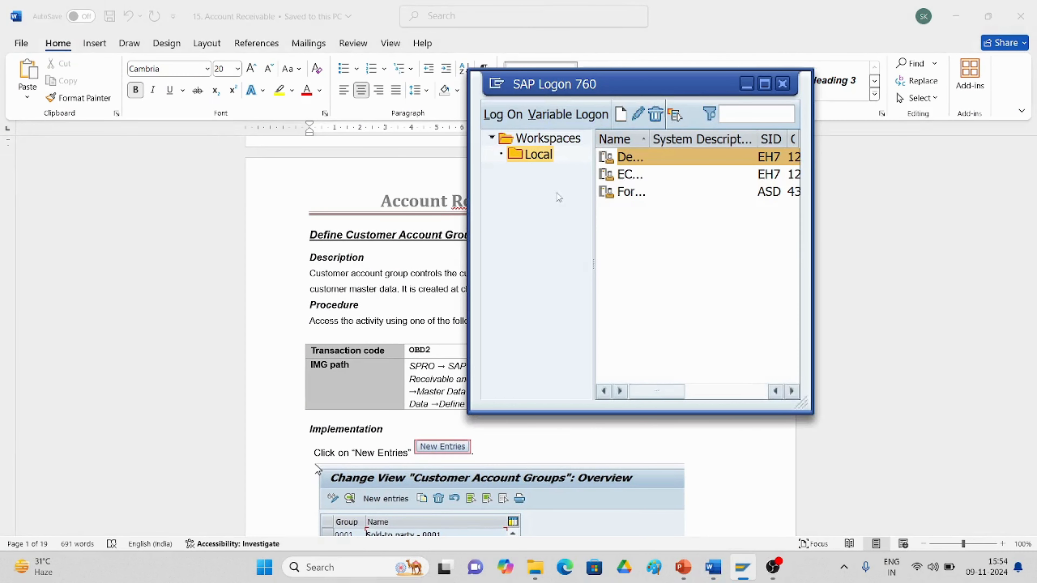
double_click(628, 161)
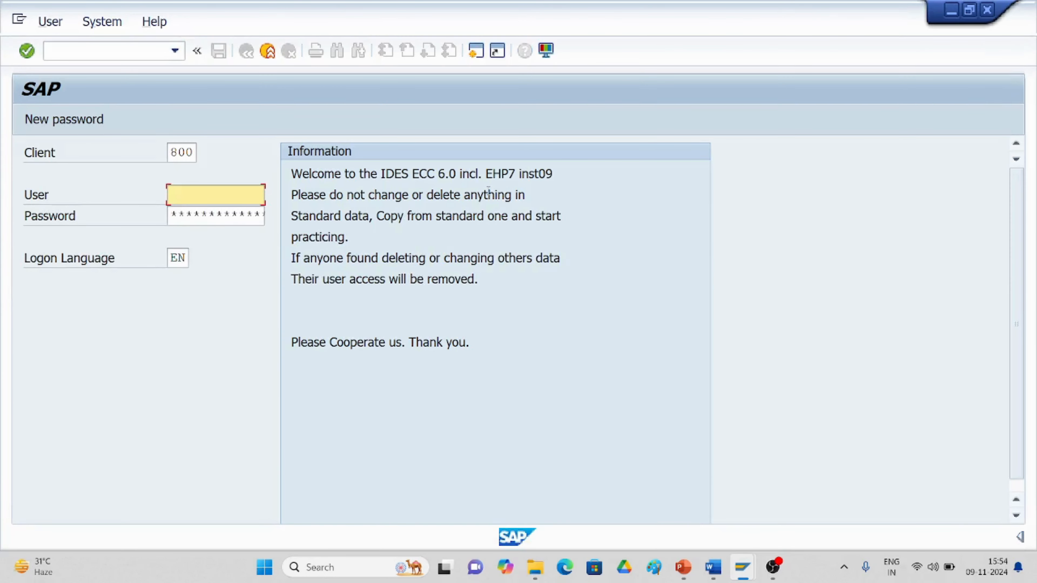
Log on to client 800 by entering the user name and the account password
text(s)
key(Down)
key(Return)
click(175, 218)
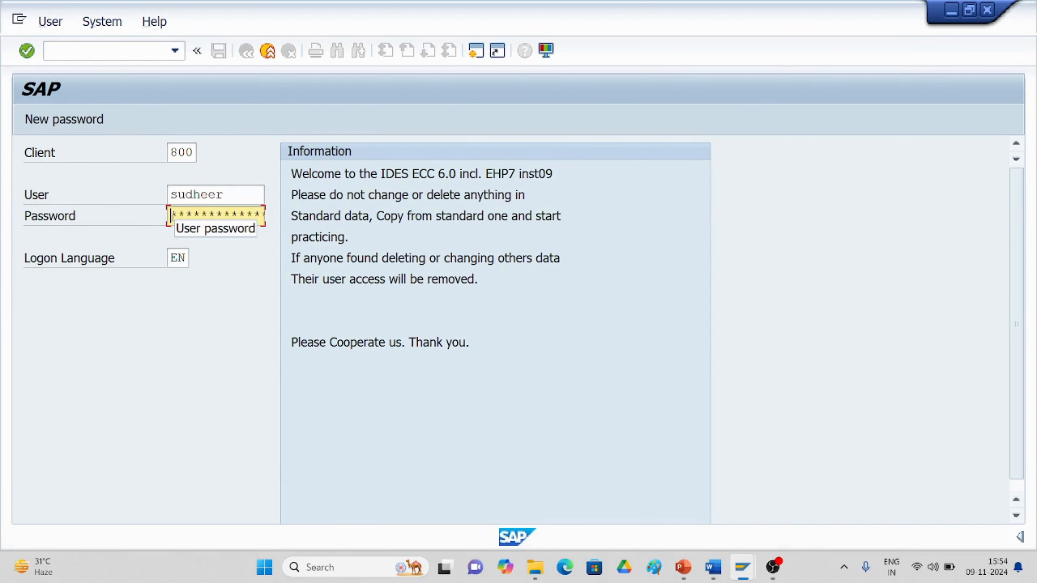
text(******)
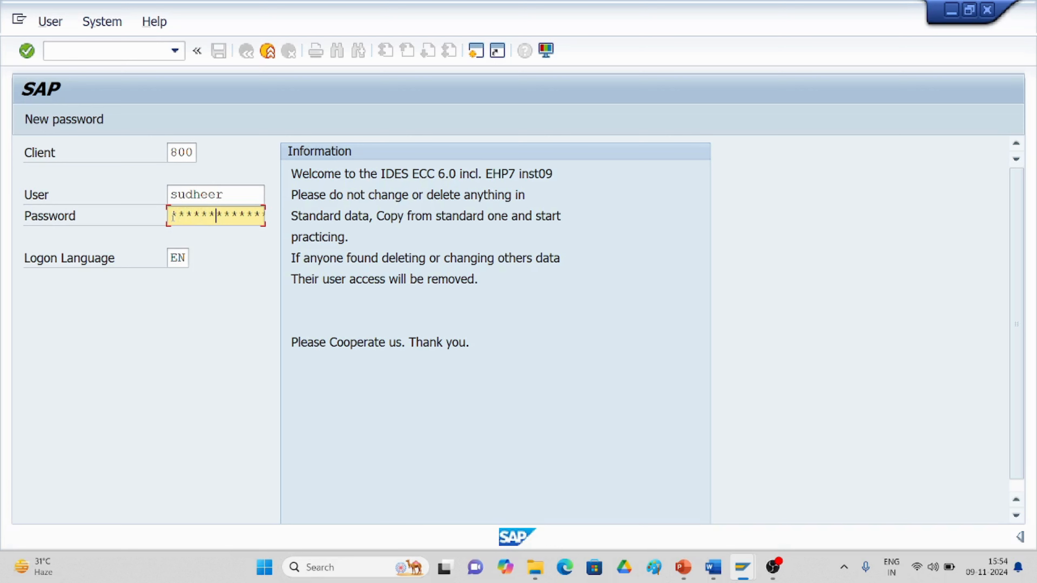
key(Return)
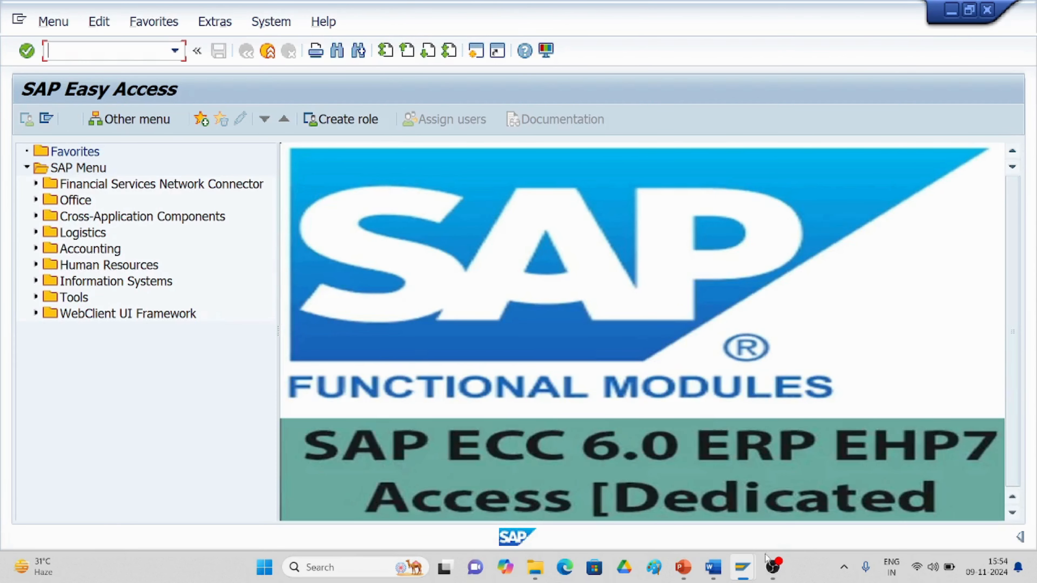
Check the account group transaction code in the Word guide and run transaction OBD2 in SAP
click(713, 567)
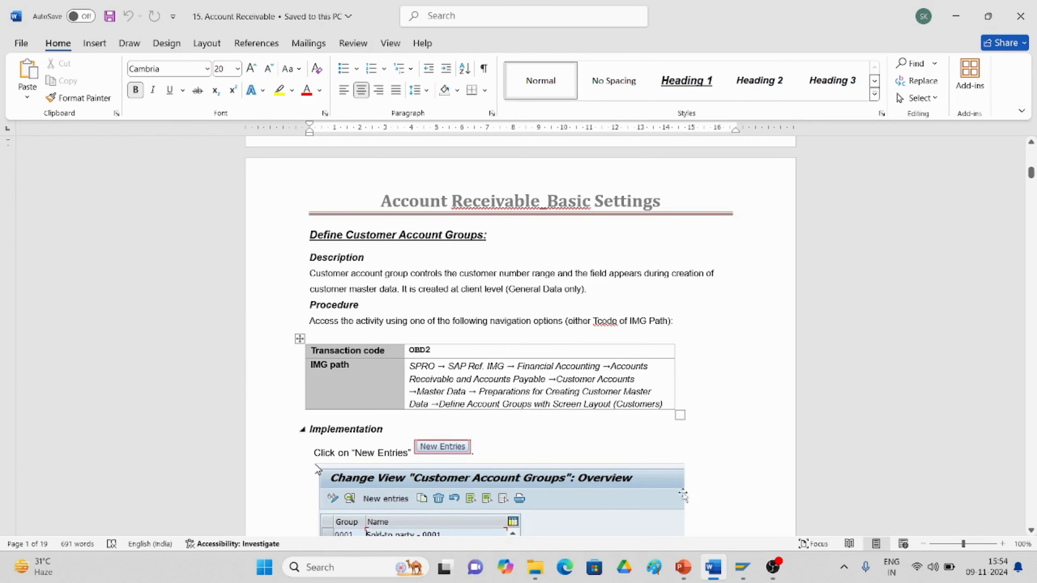
mouse_move(747, 578)
click(801, 505)
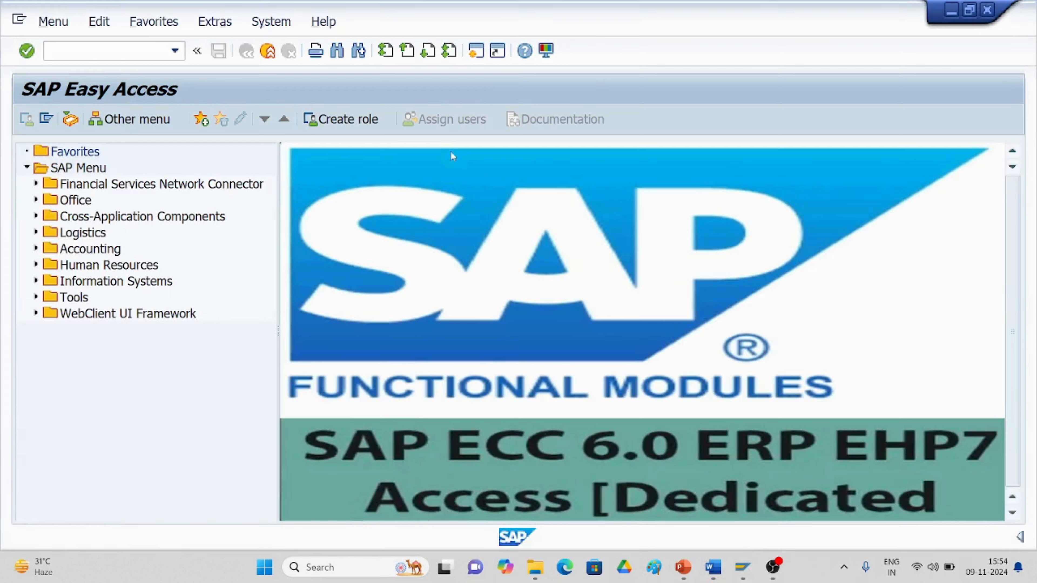
text(/nobd)
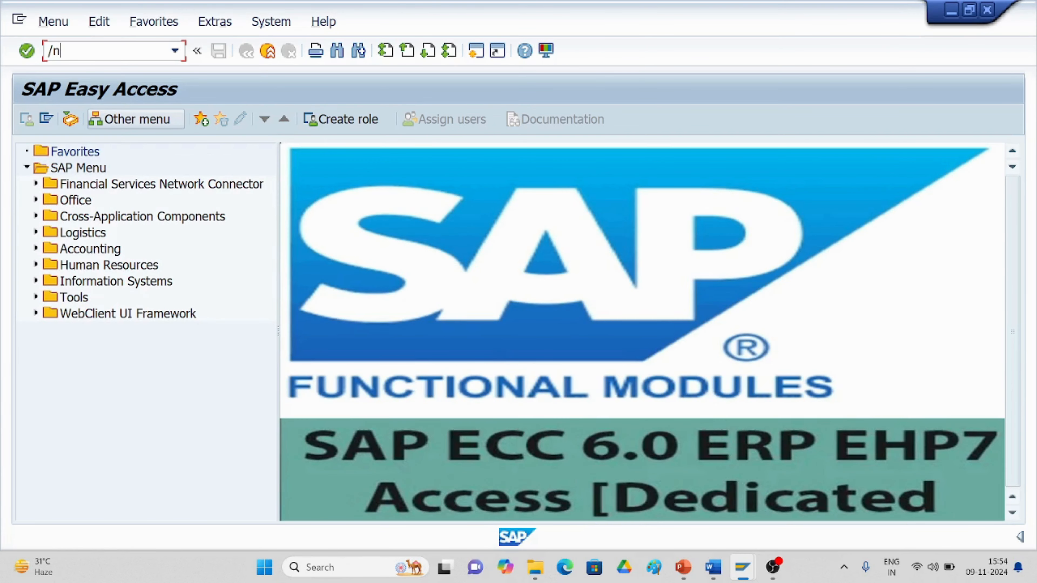
text(2)
key(Return)
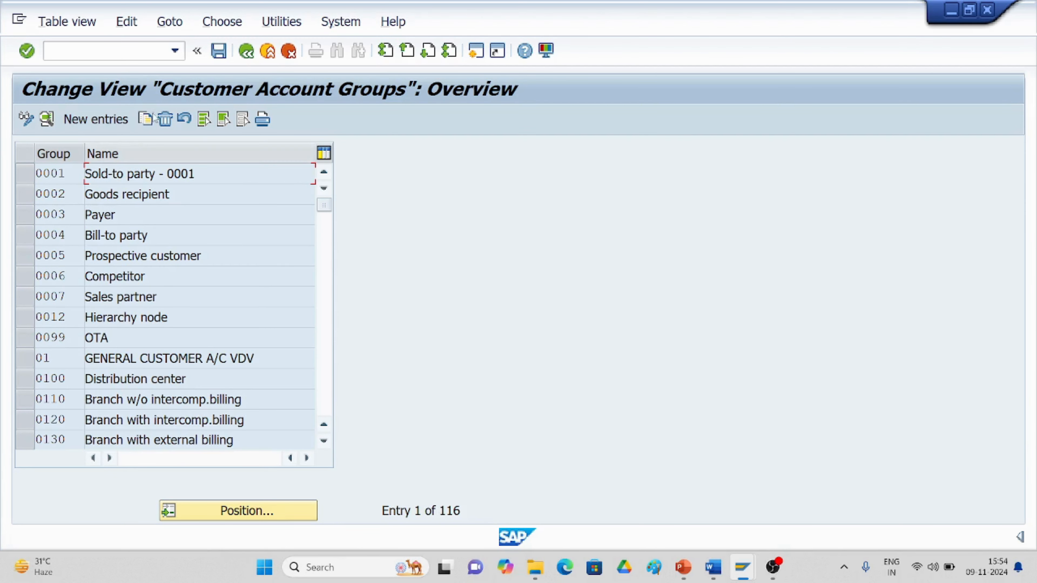
View the blank form for a new customer account group and return to the overview
click(93, 119)
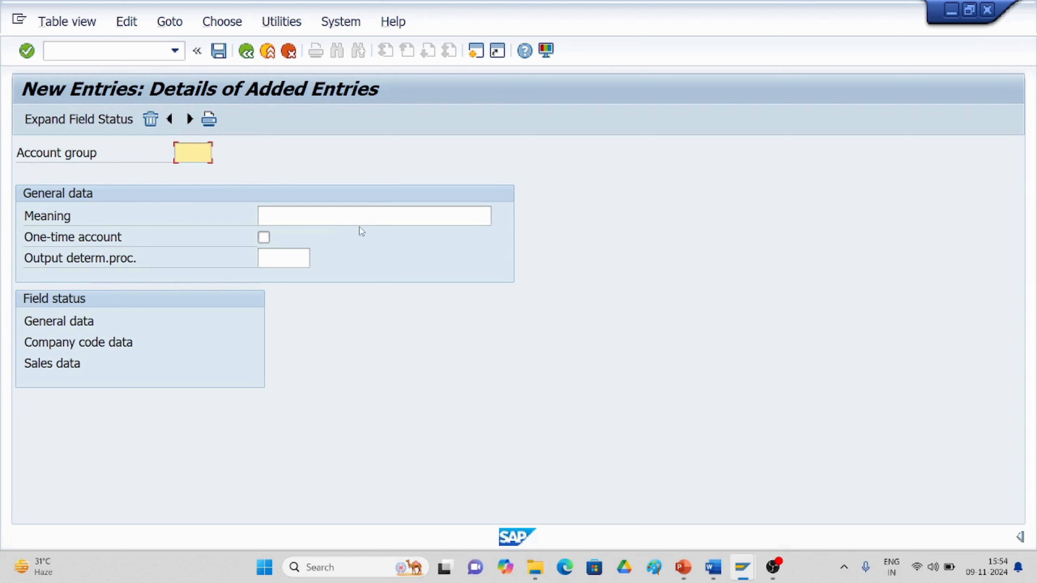
click(239, 54)
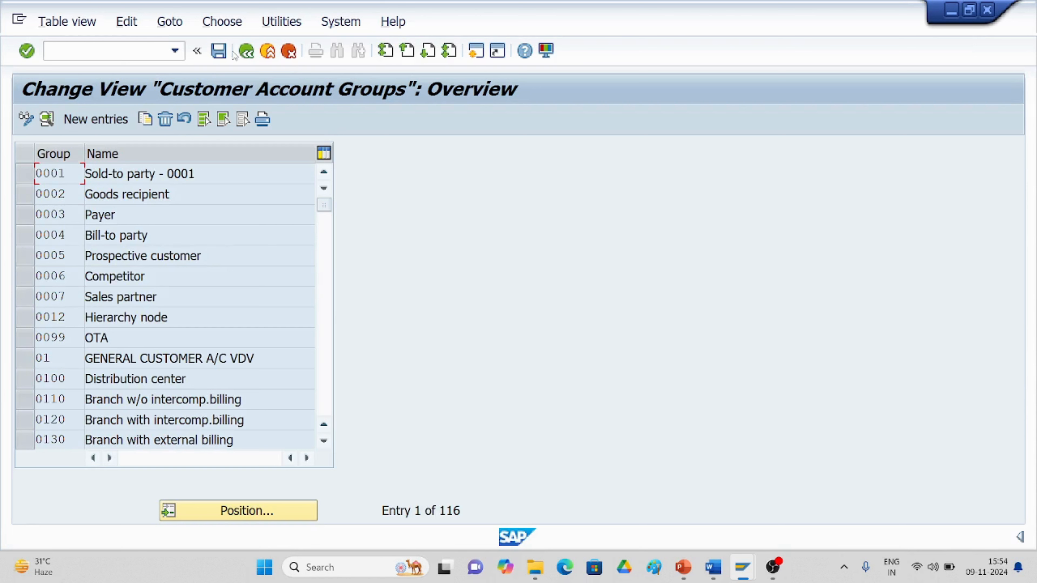
Position the customer account group list on TT30 and display the details of that group
click(236, 511)
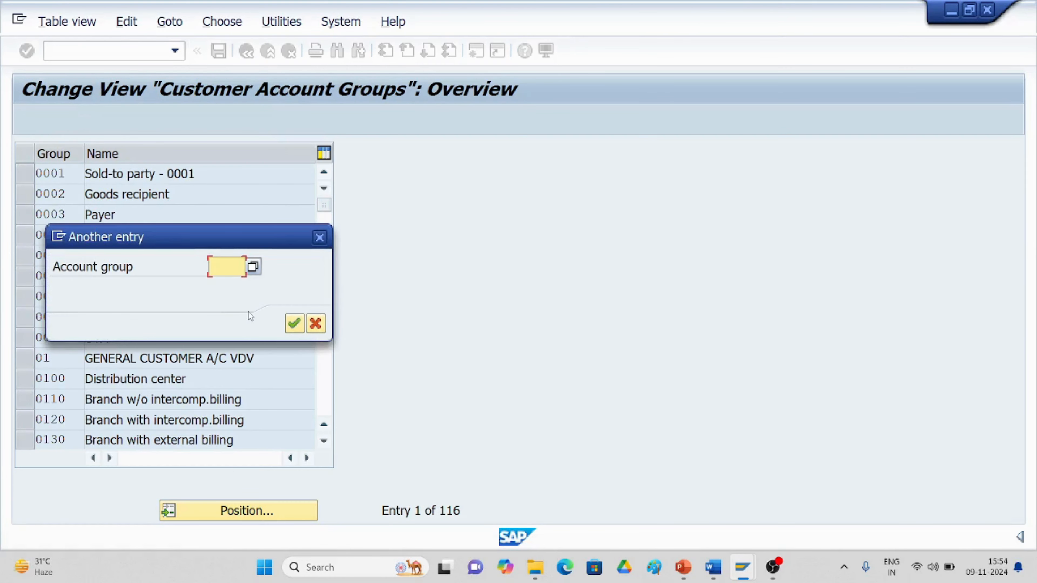
text(tt)
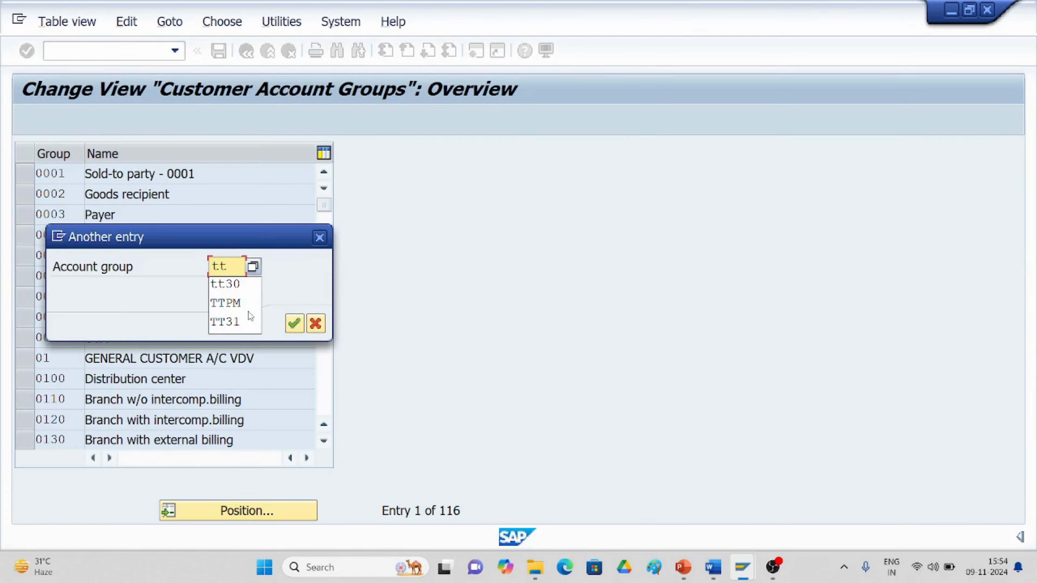
click(236, 285)
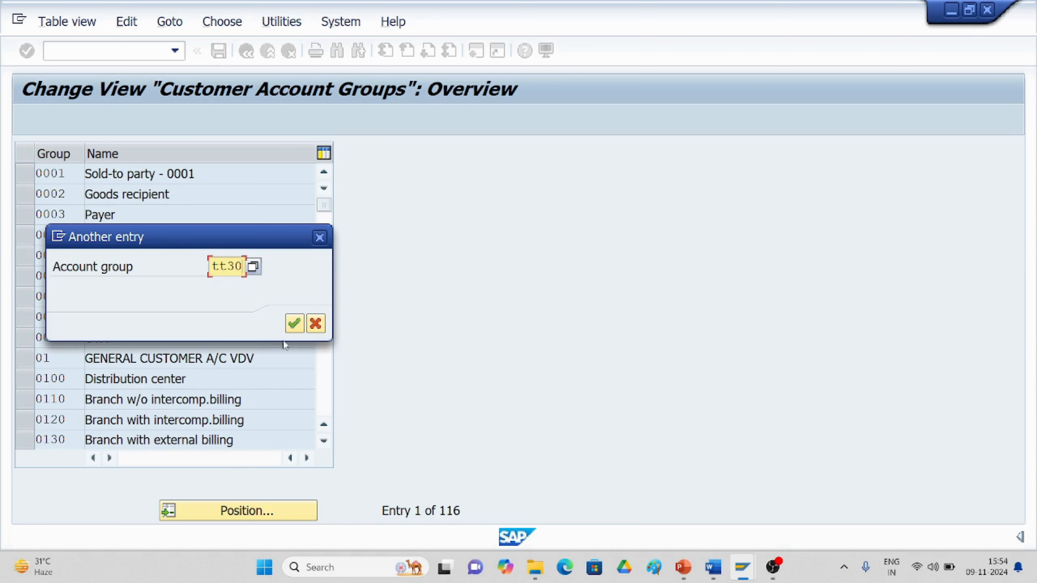
click(294, 323)
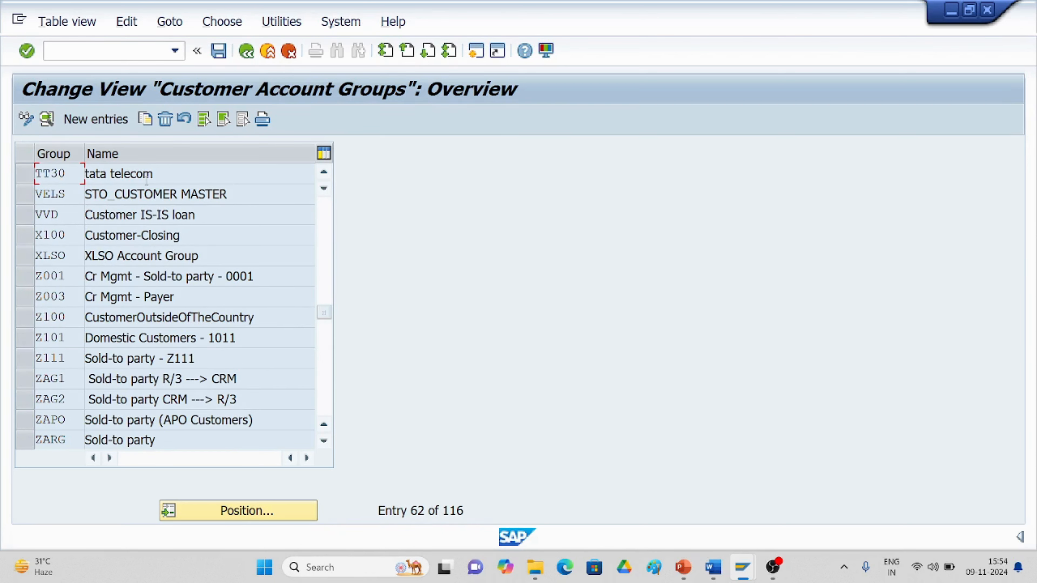
click(25, 165)
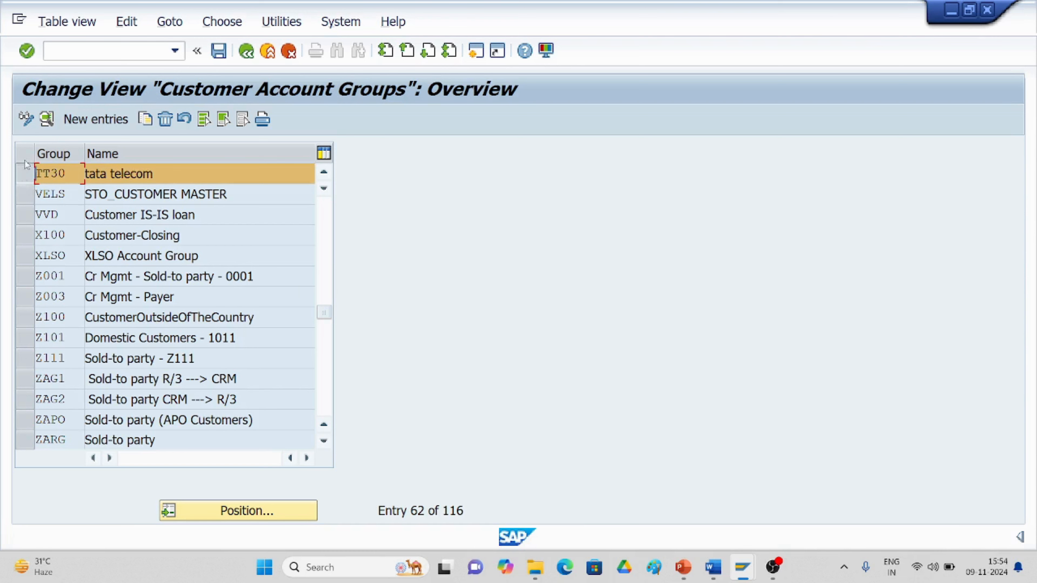
click(46, 120)
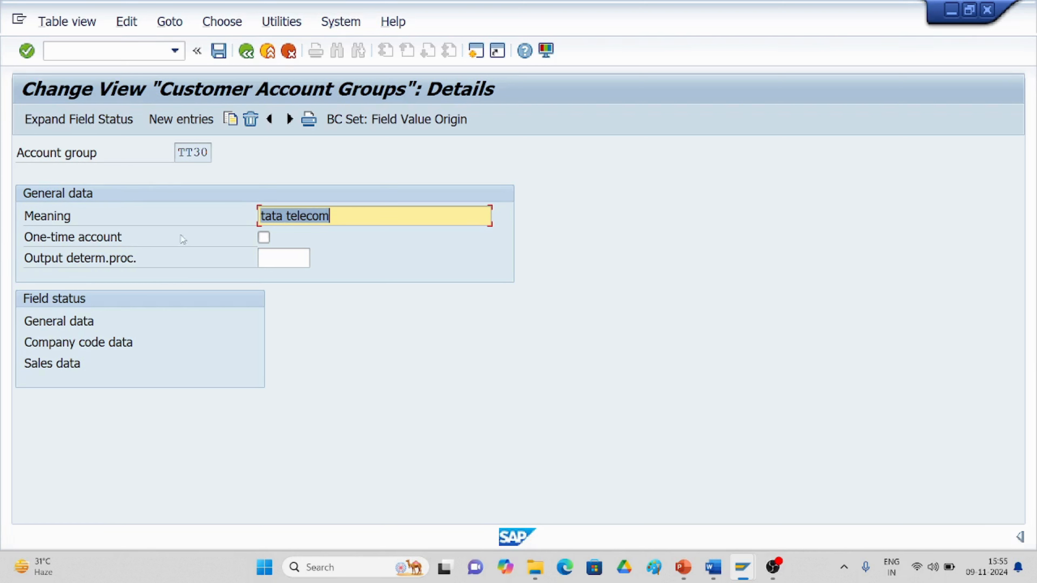
click(340, 220)
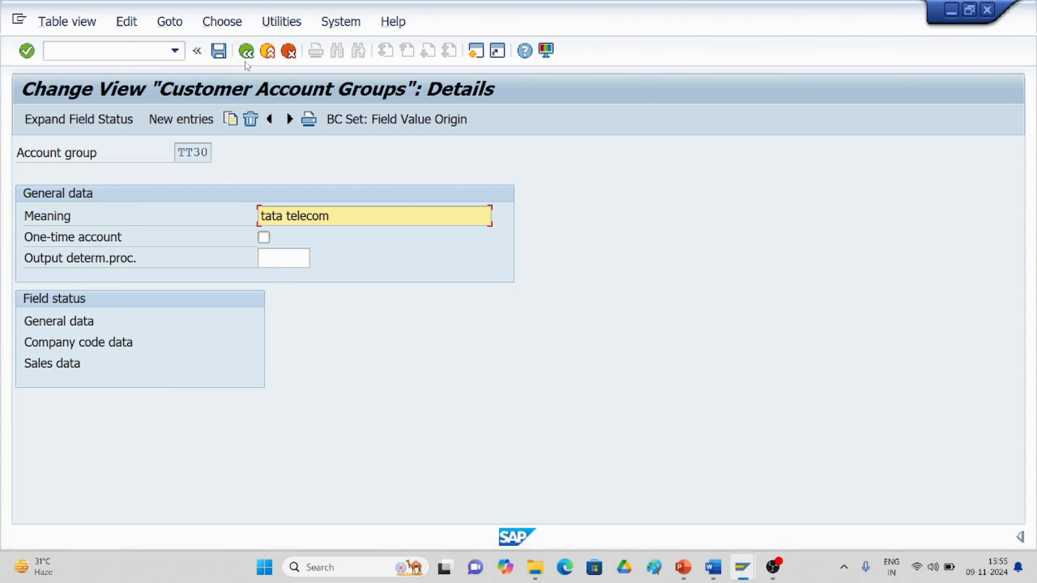
Switch to the Word guide and look up the transaction code in the Create Number Range Interval section
click(712, 568)
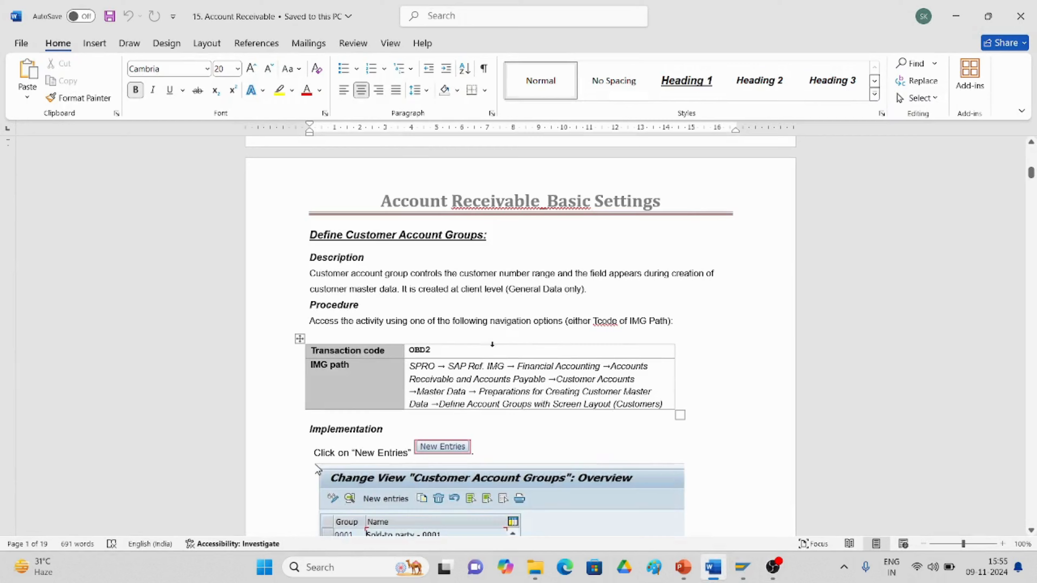
scroll(482, 356, down, 3)
scroll(483, 356, down, 15)
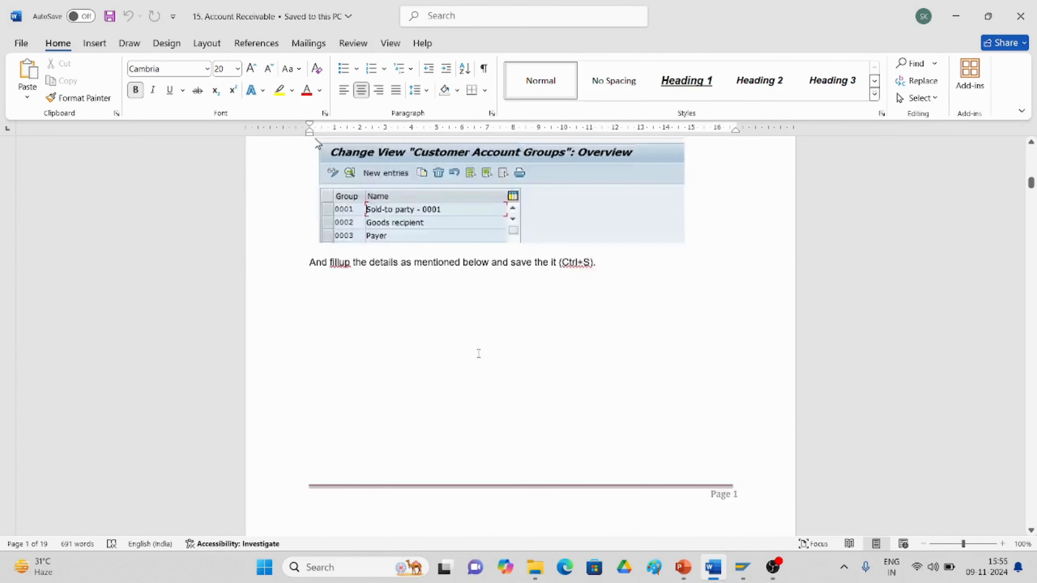
scroll(467, 361, down, 6)
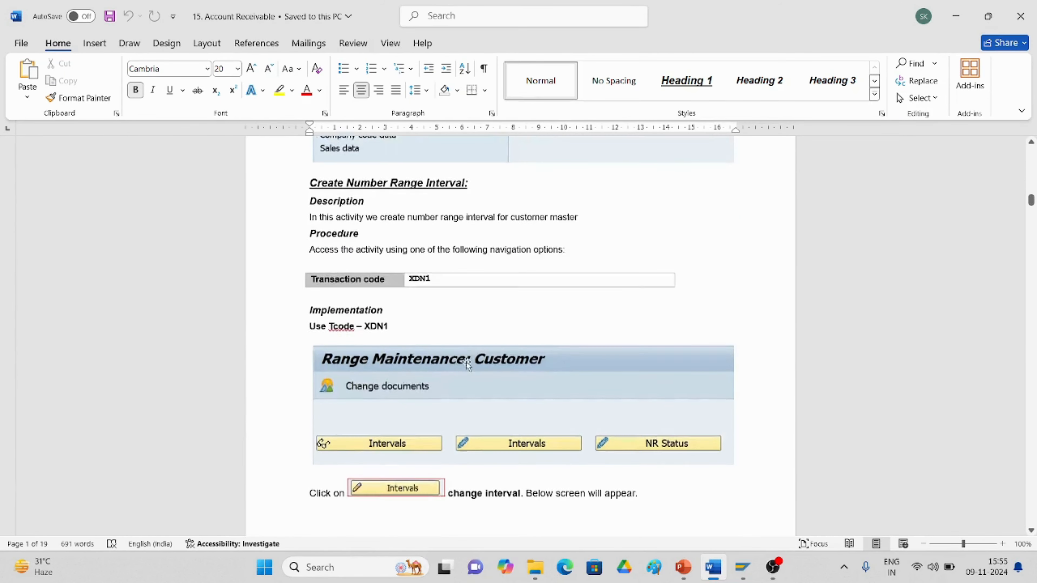
scroll(457, 362, up, 1)
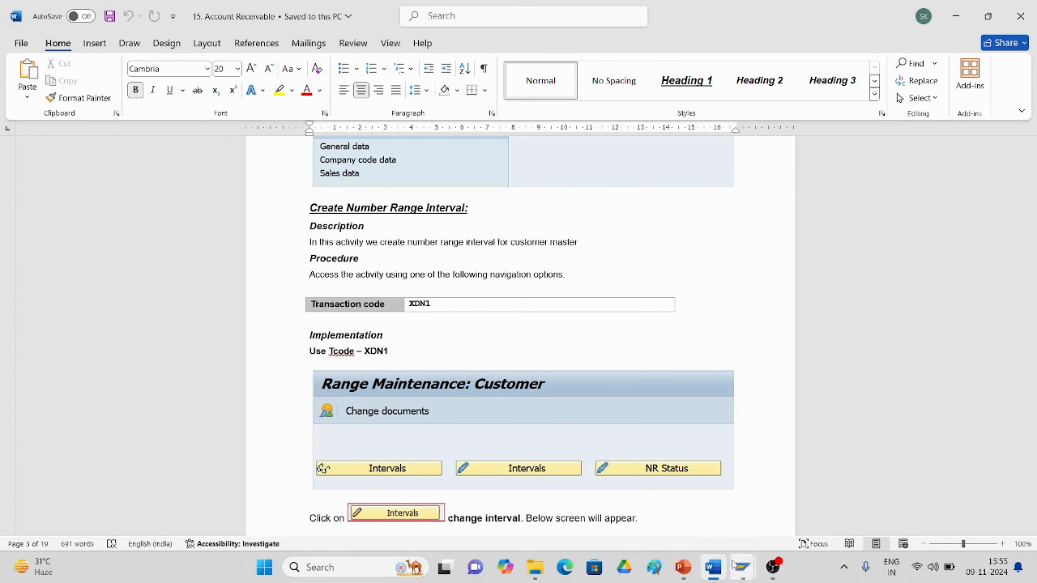
Switch back to SAP, run transaction XDN1 and open the customer number range intervals for maintenance
mouse_move(742, 575)
click(784, 498)
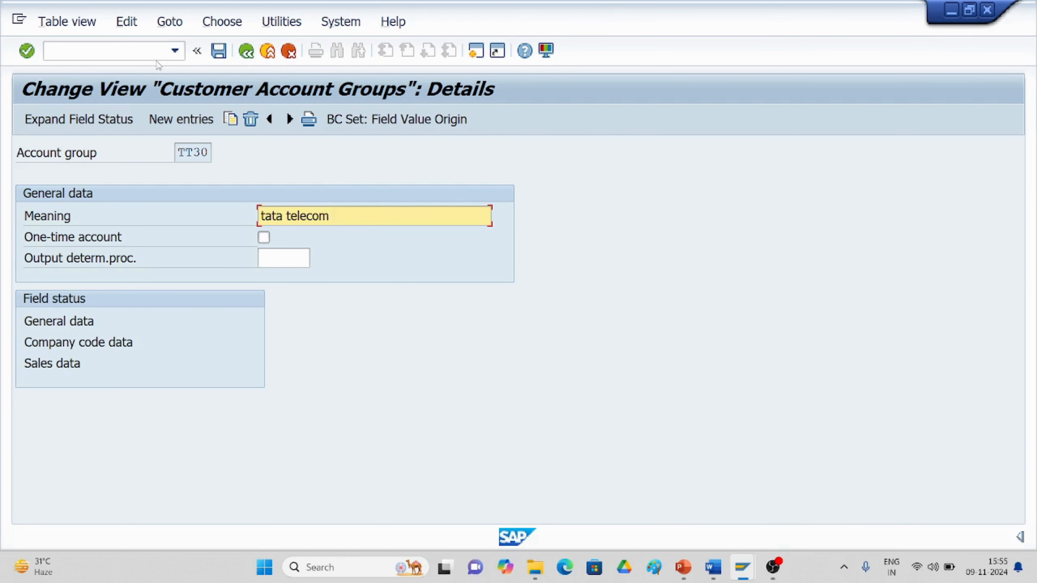
click(127, 53)
text(/)
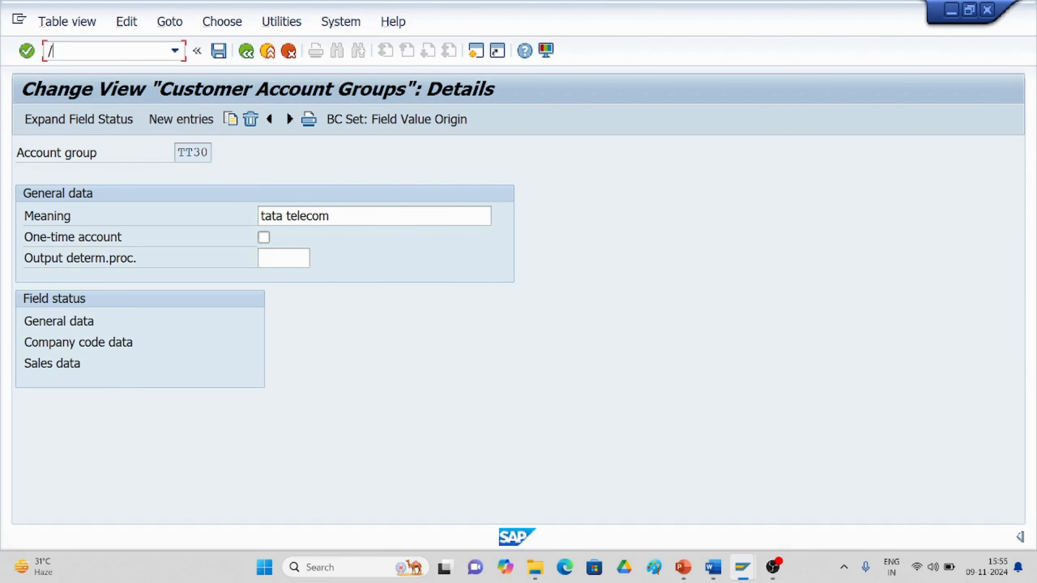
text(nxdn1)
key(Return)
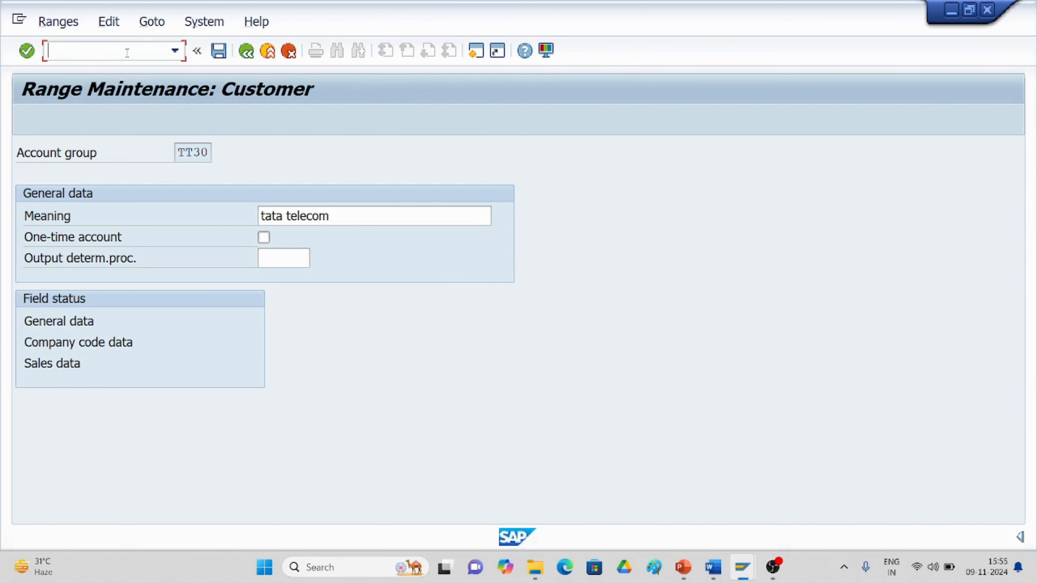
click(228, 203)
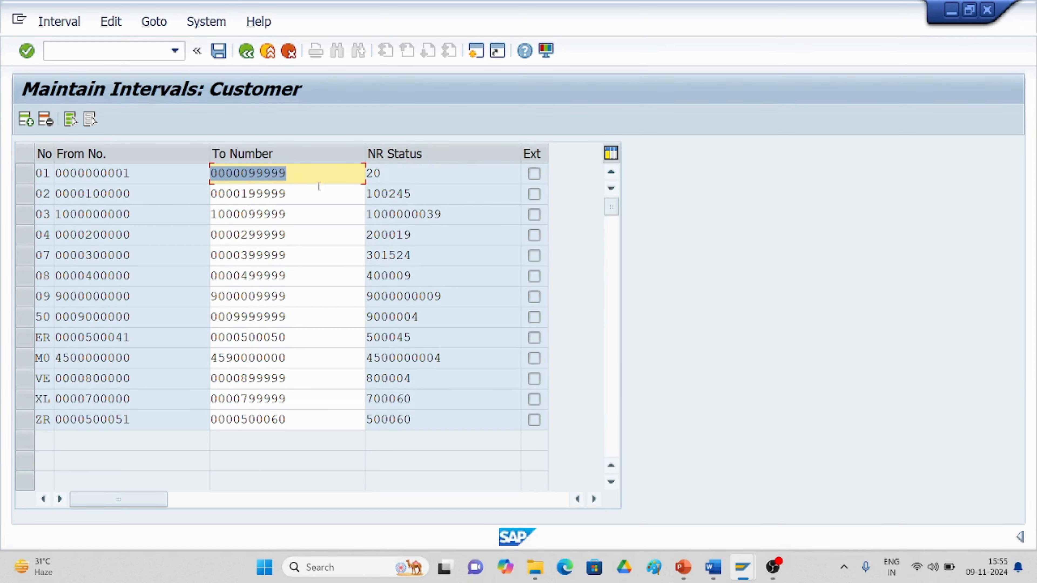
click(309, 176)
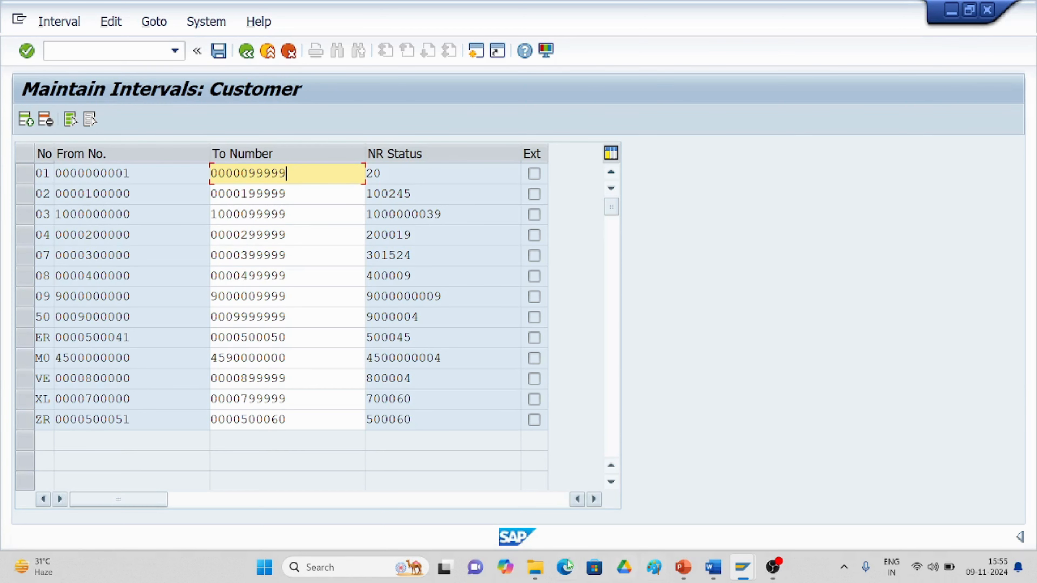
Review the list of customer number range intervals through to its last entries
click(458, 392)
scroll(459, 392, down, 1)
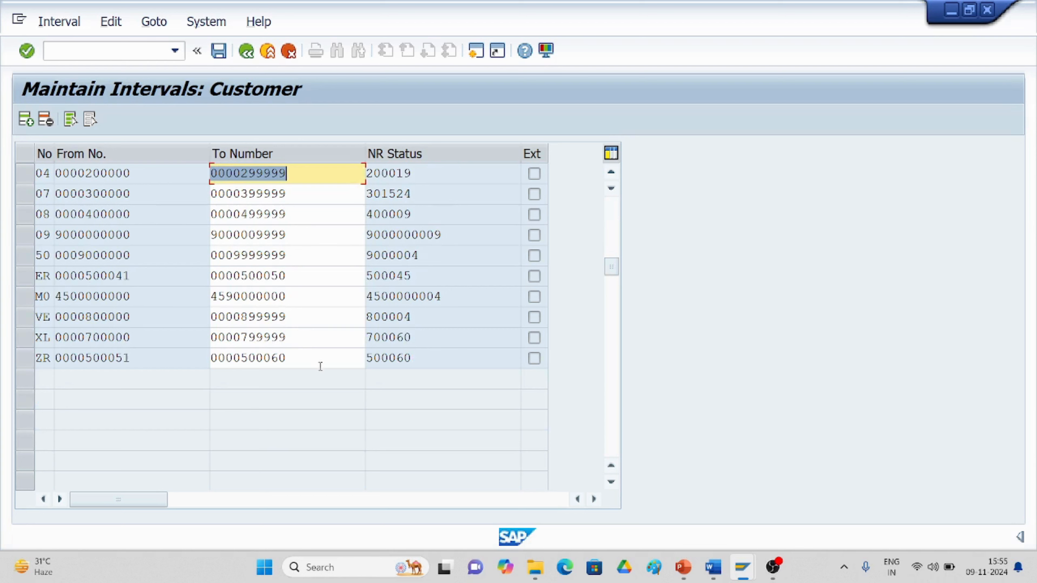
scroll(352, 381, up, 1)
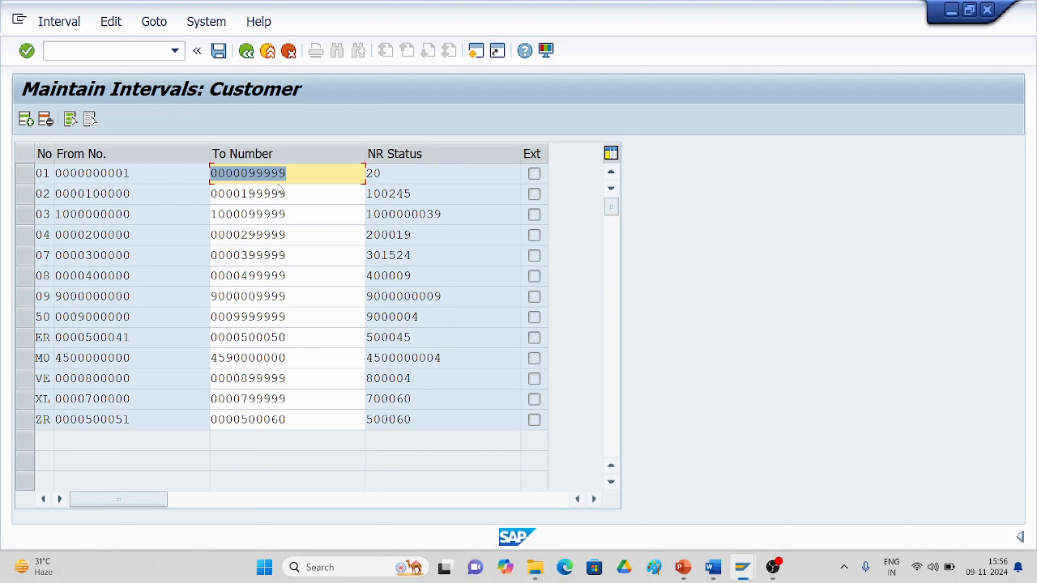
Switch to the Word guide and read the interval creation instructions and the transaction code for assigning number ranges to customer account groups
click(714, 574)
scroll(565, 372, down, 9)
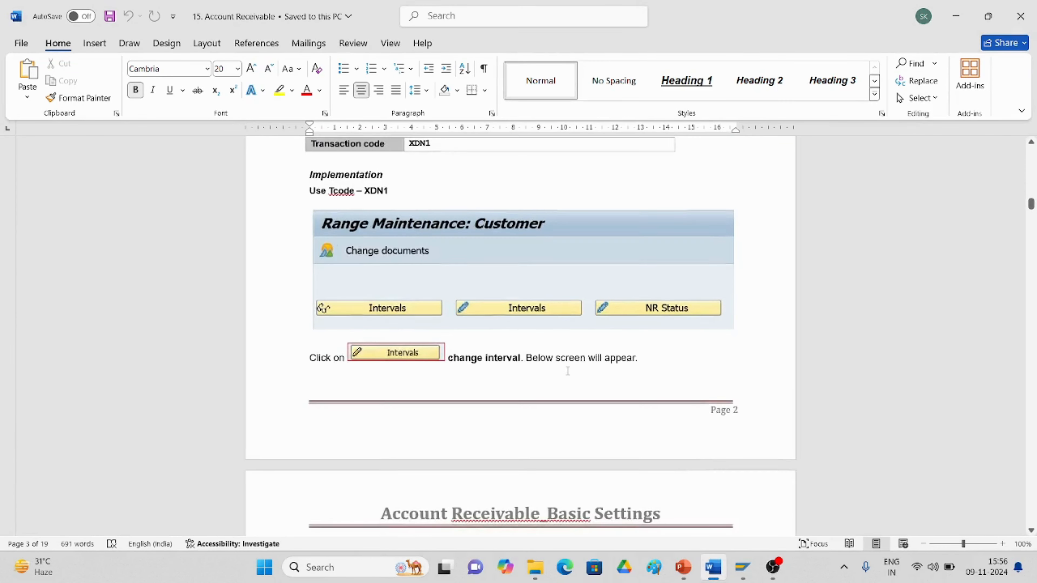
scroll(567, 373, down, 7)
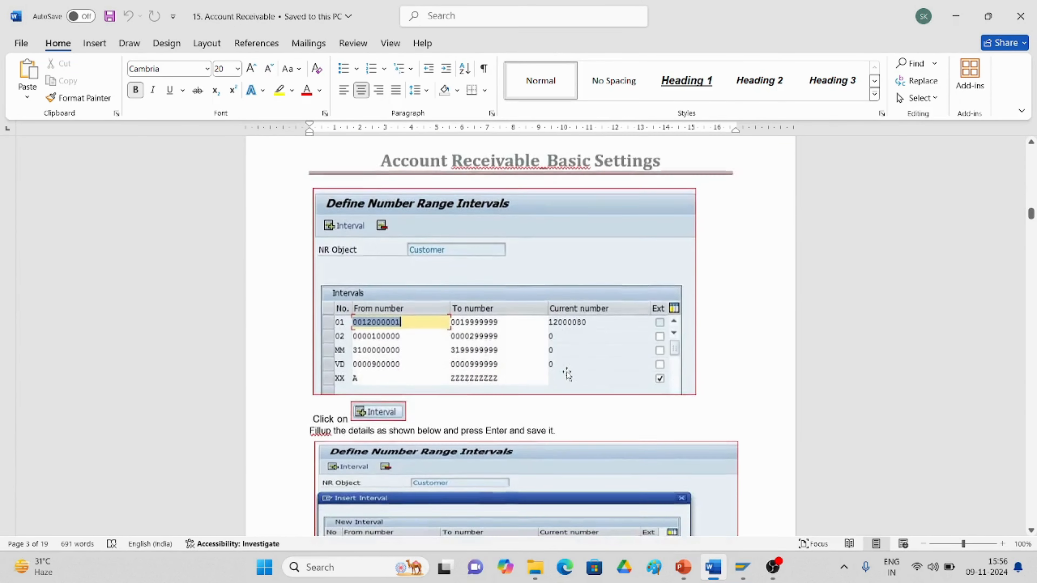
scroll(566, 375, down, 3)
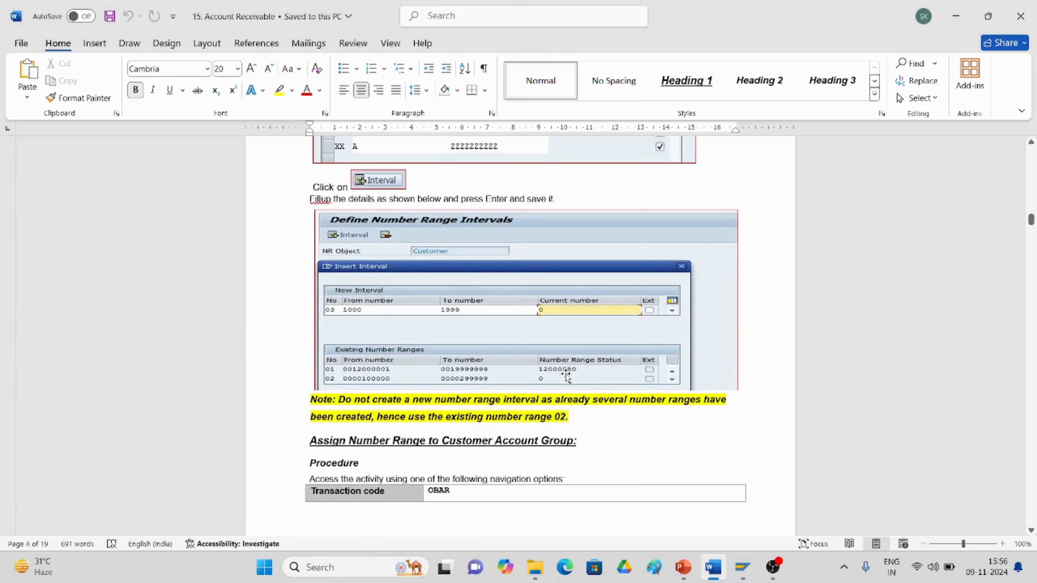
scroll(567, 375, down, 5)
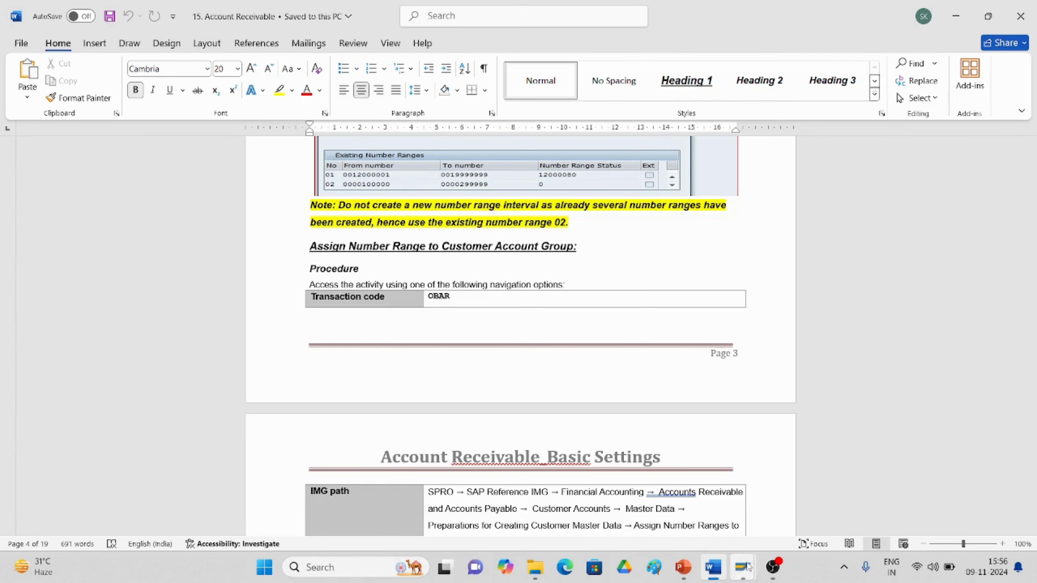
Switch back to SAP and run transaction OBAR to open the assignment of customer account groups to number ranges
mouse_move(744, 567)
click(803, 519)
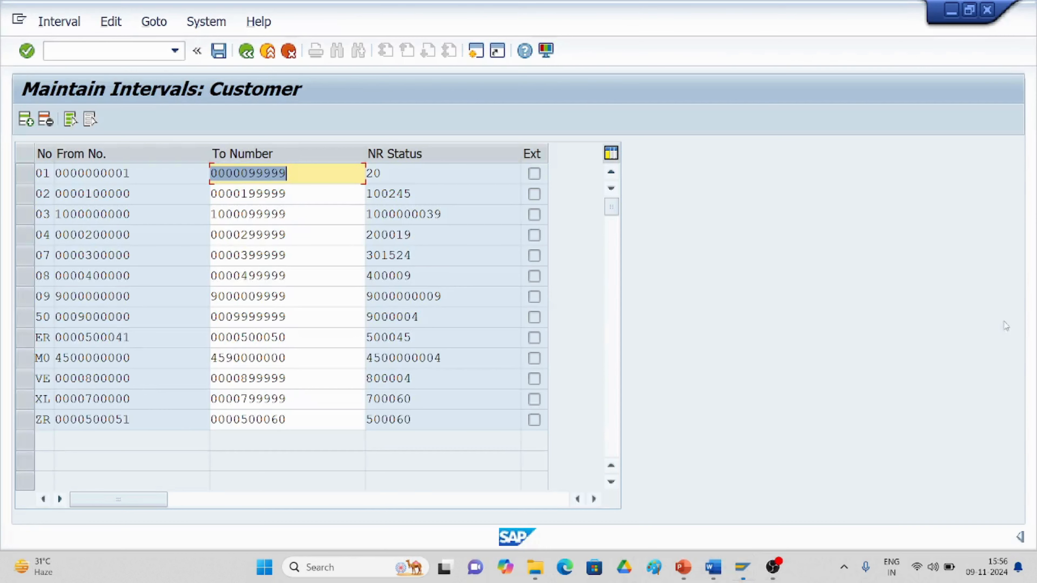
click(60, 56)
text(/no)
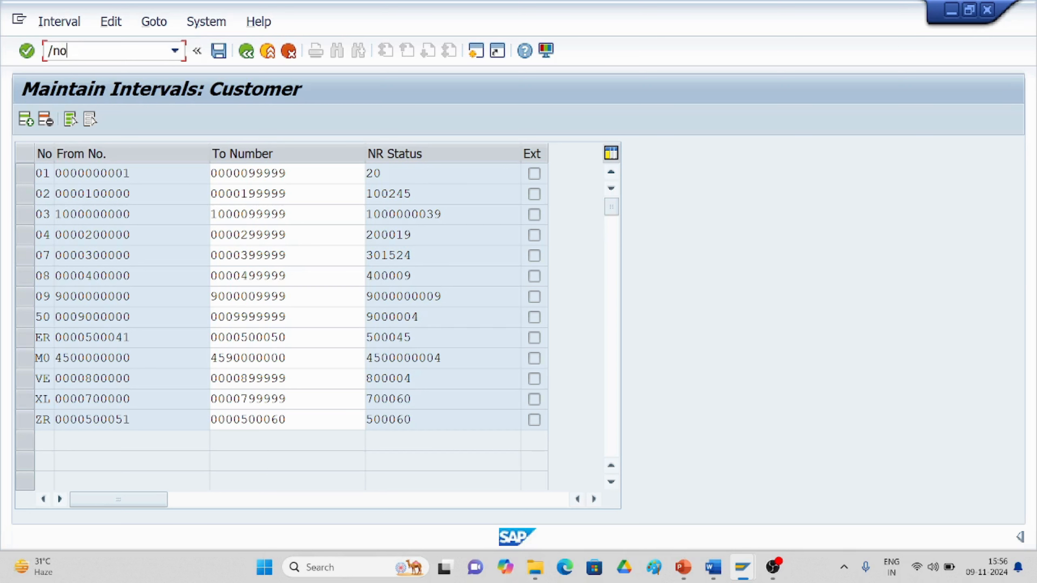
text(bar)
key(Return)
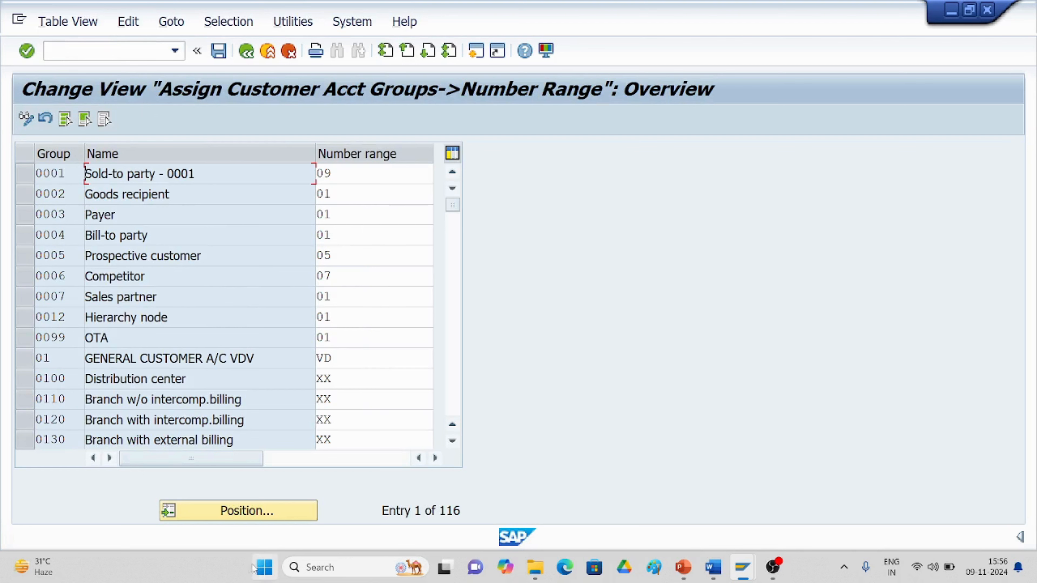
Position the assignment list on account group TT30 and select its number range entry for checking
click(240, 509)
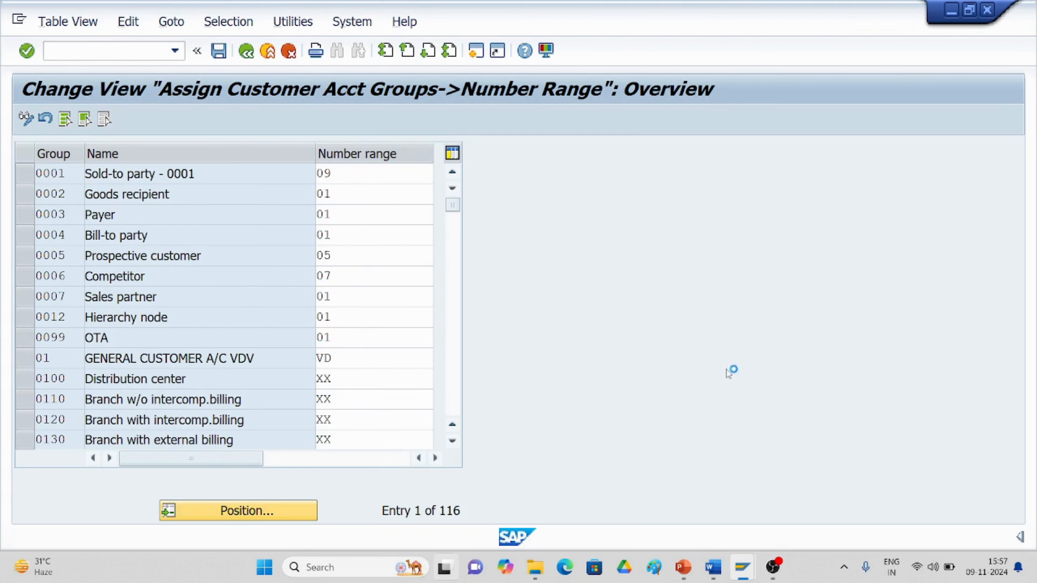
text(tt30)
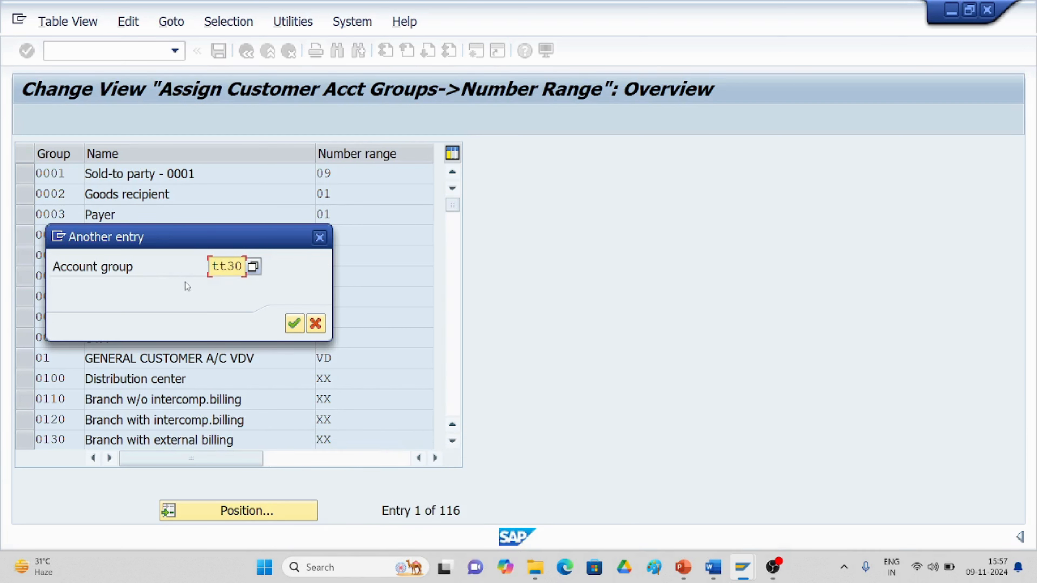
click(294, 324)
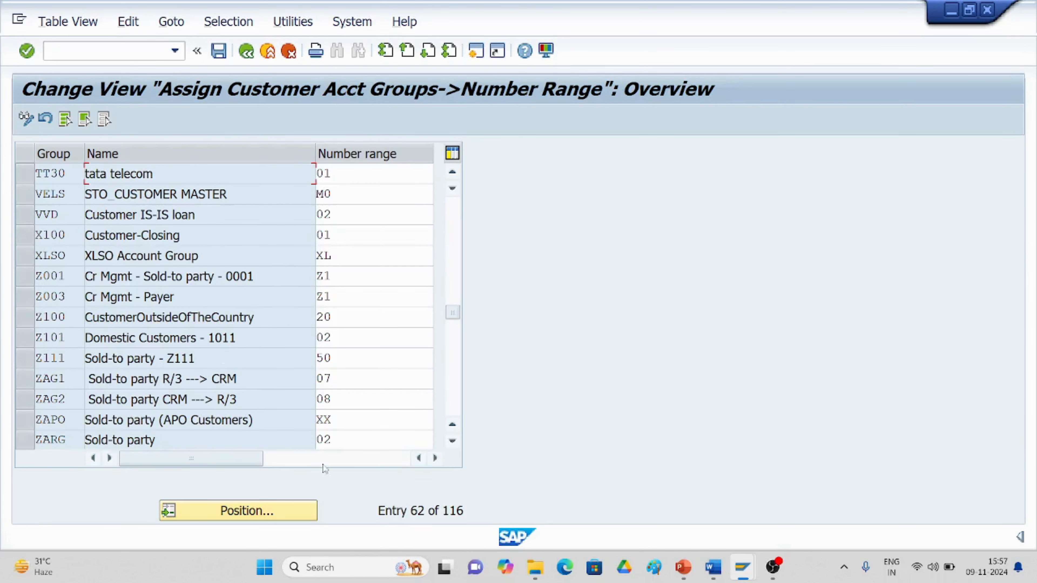
click(335, 173)
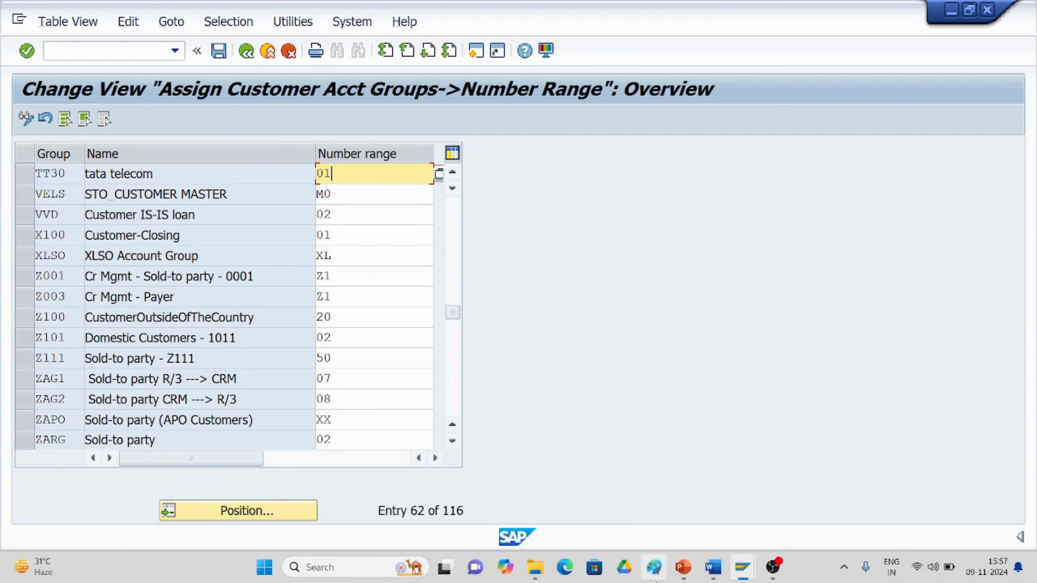
Switch to the Word guide and look up the transaction code for creating the reconciliation and sales revenue GL accounts
mouse_move(712, 572)
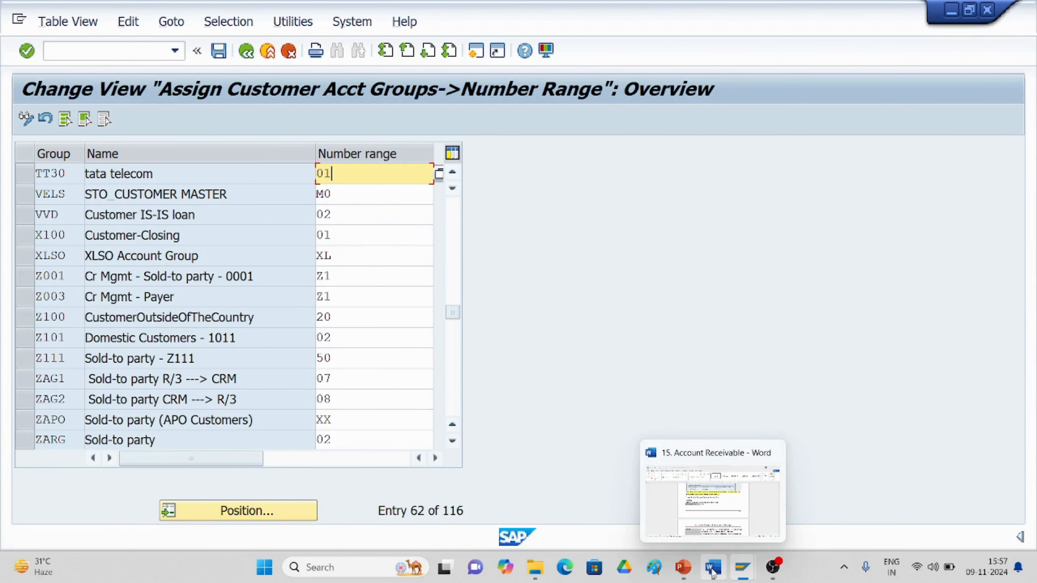
click(712, 572)
scroll(568, 339, down, 3)
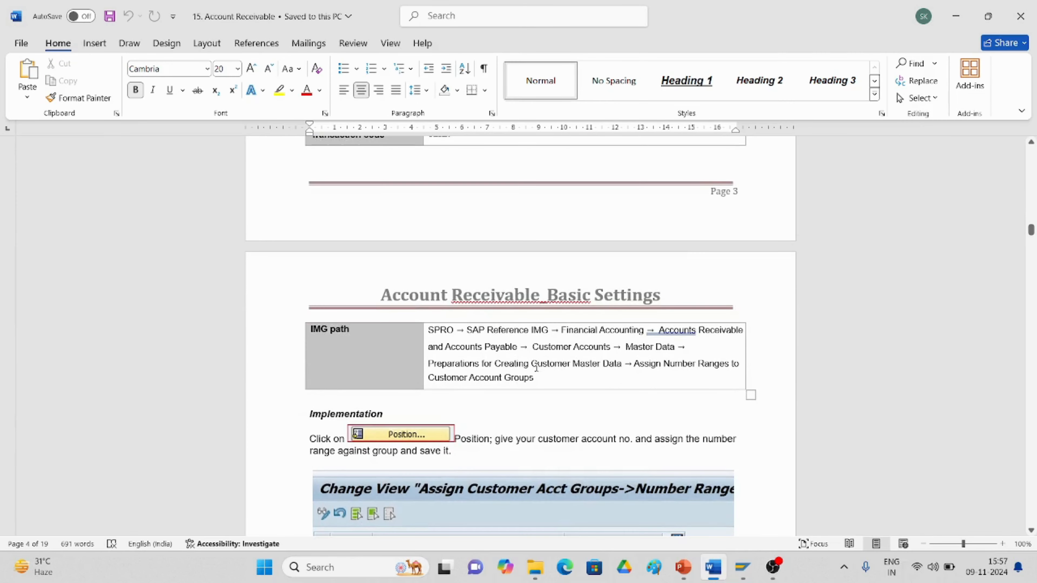
scroll(529, 376, down, 1)
scroll(529, 376, down, 9)
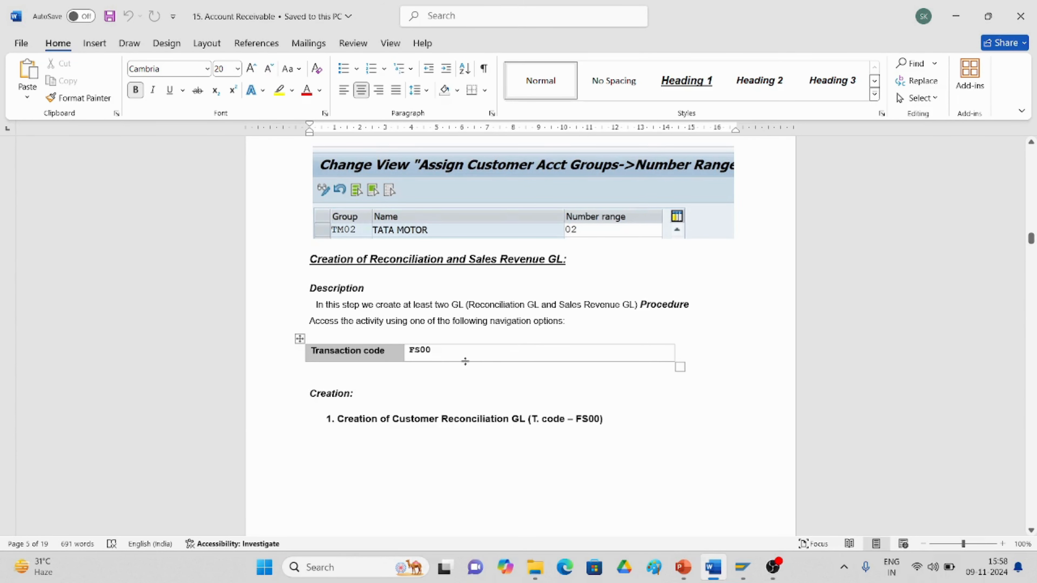
Switch back to SAP and run transaction FS00 to edit G/L accounts centrally
mouse_move(743, 568)
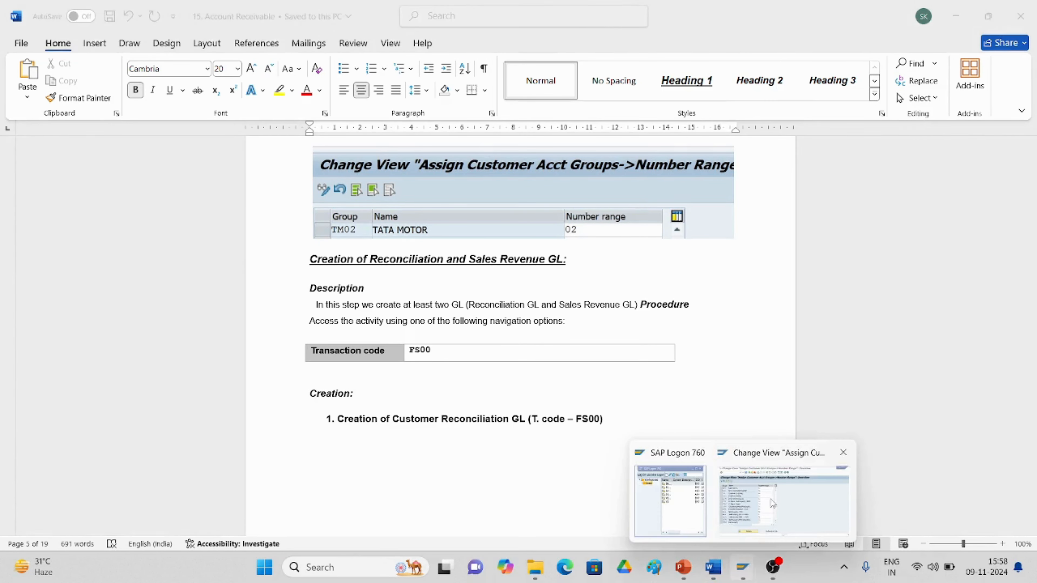
click(784, 498)
click(70, 49)
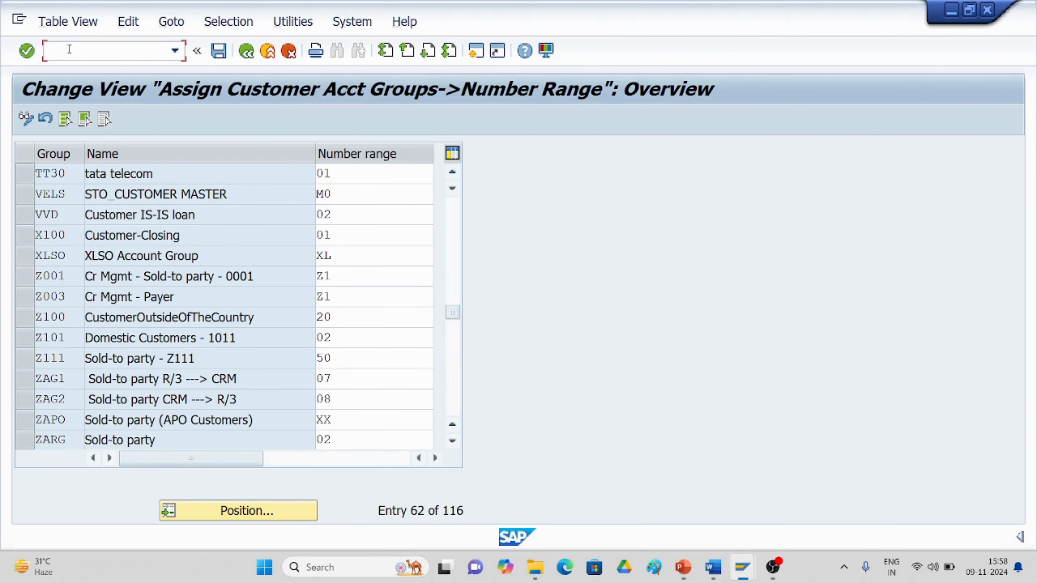
text(/nfs00)
key(Return)
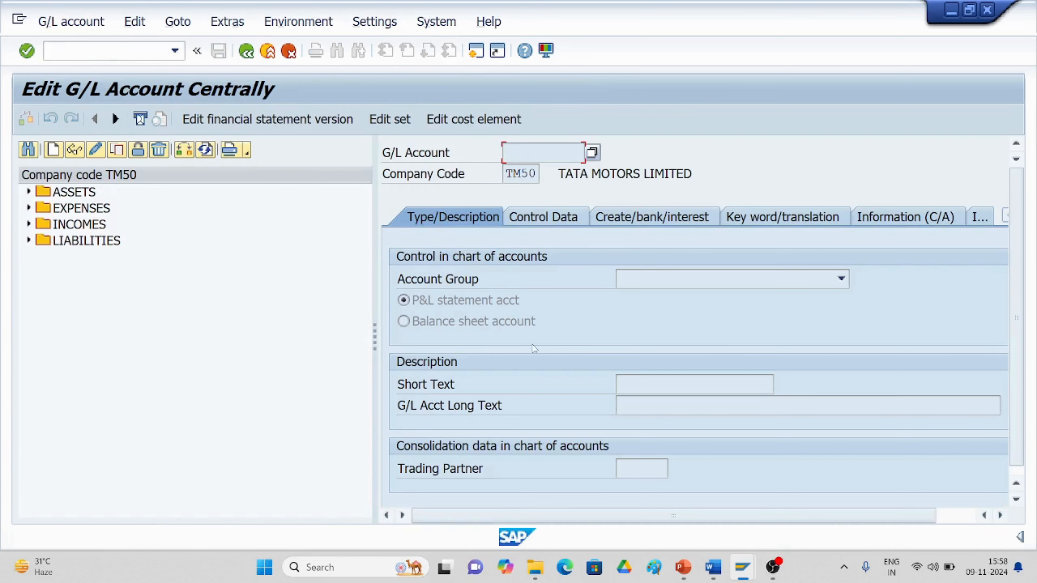
Switch to the Word guide and read the first instructions for creating the customer reconciliation GL account
click(713, 567)
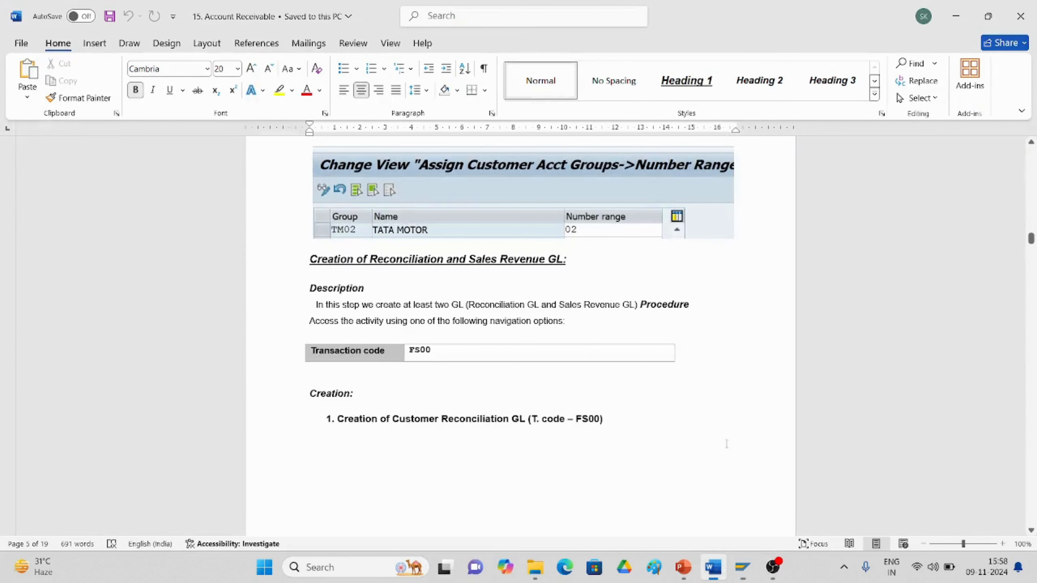
scroll(379, 441, down, 3)
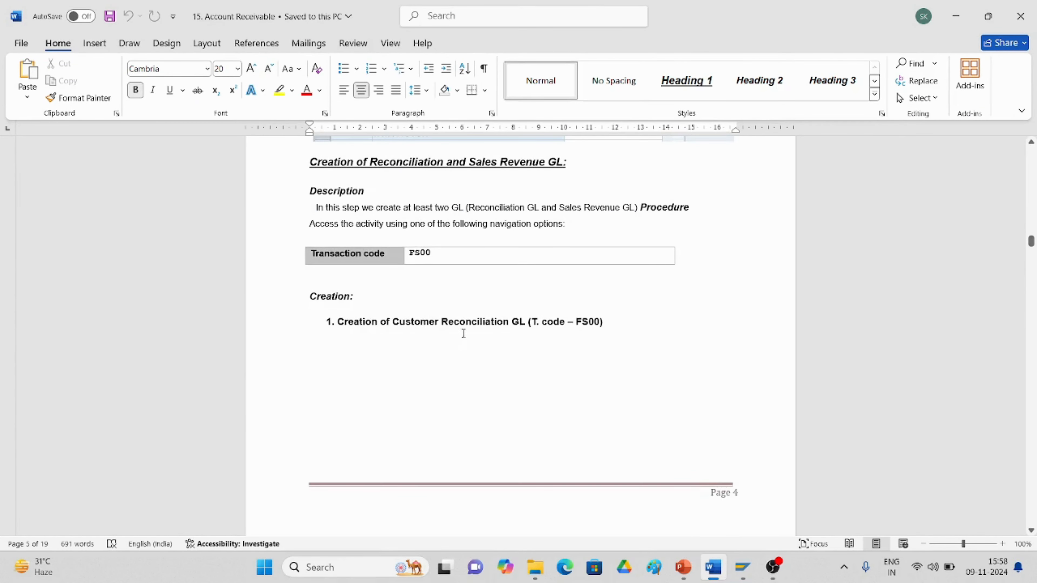
scroll(543, 352, down, 9)
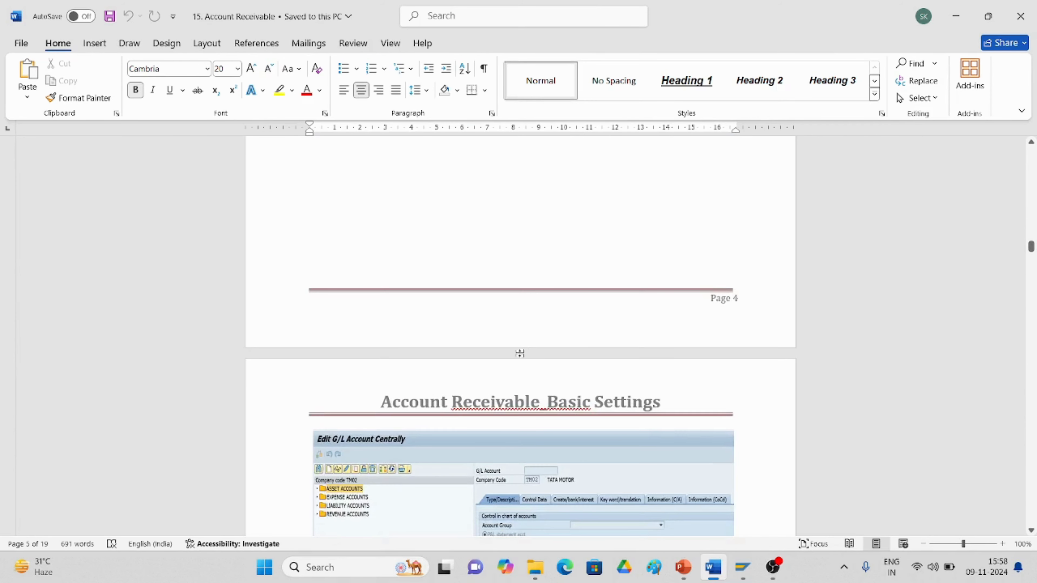
scroll(518, 356, down, 3)
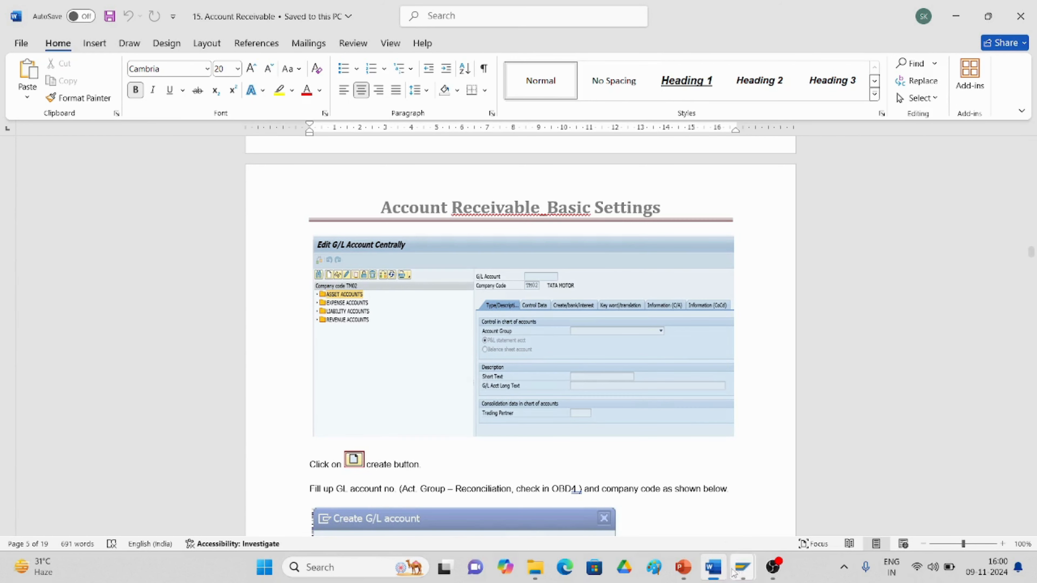
Switch back to SAP and change the company code of the G/L account tree to TT30
click(742, 570)
click(753, 520)
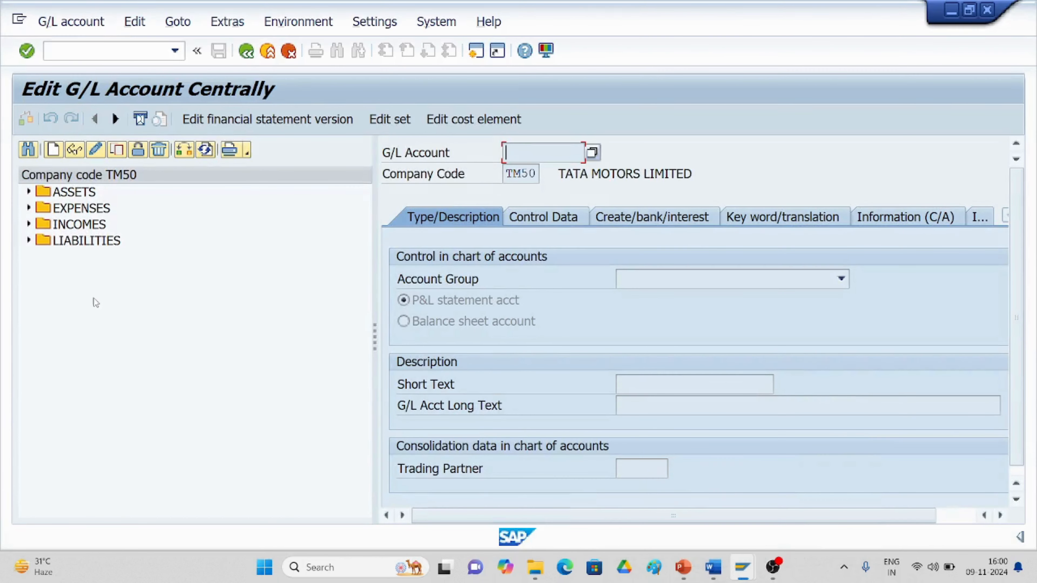
click(183, 150)
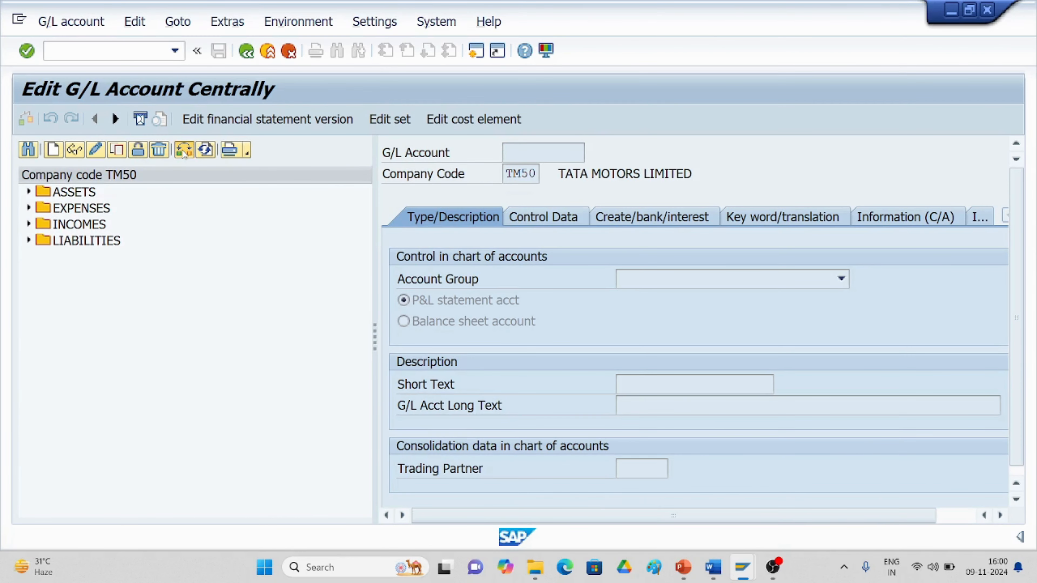
text(tt)
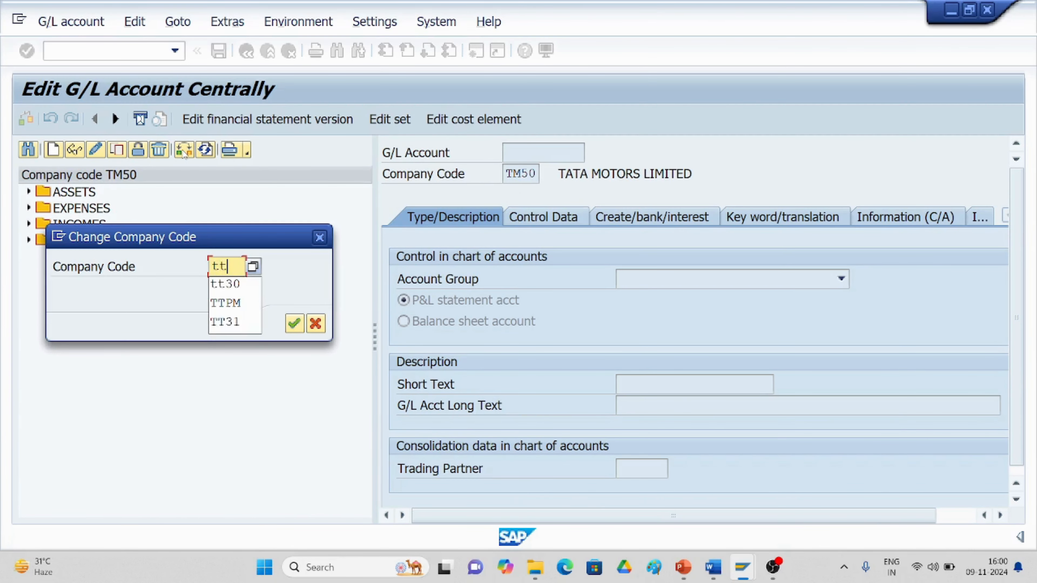
text(30)
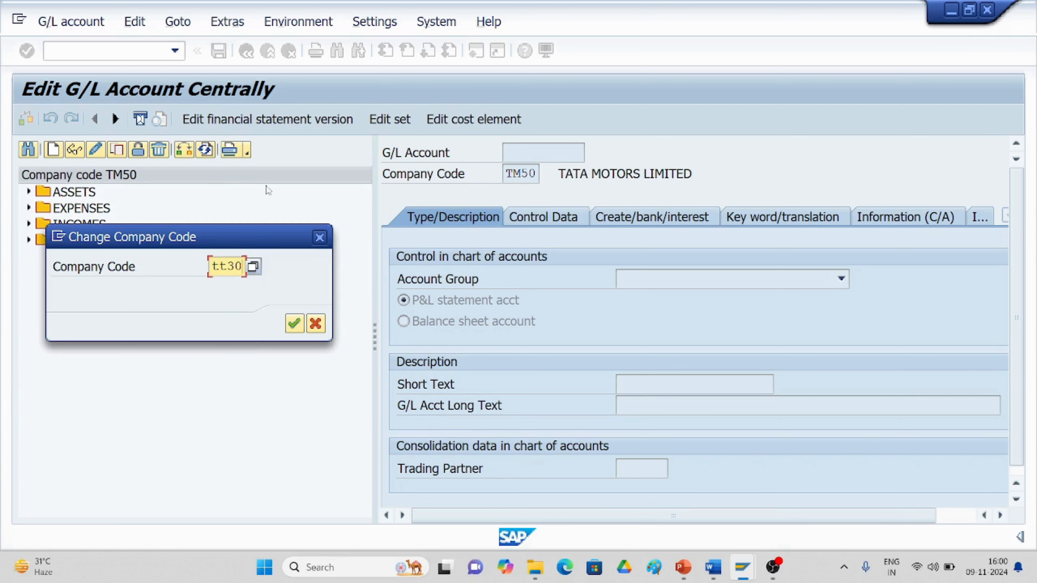
click(294, 323)
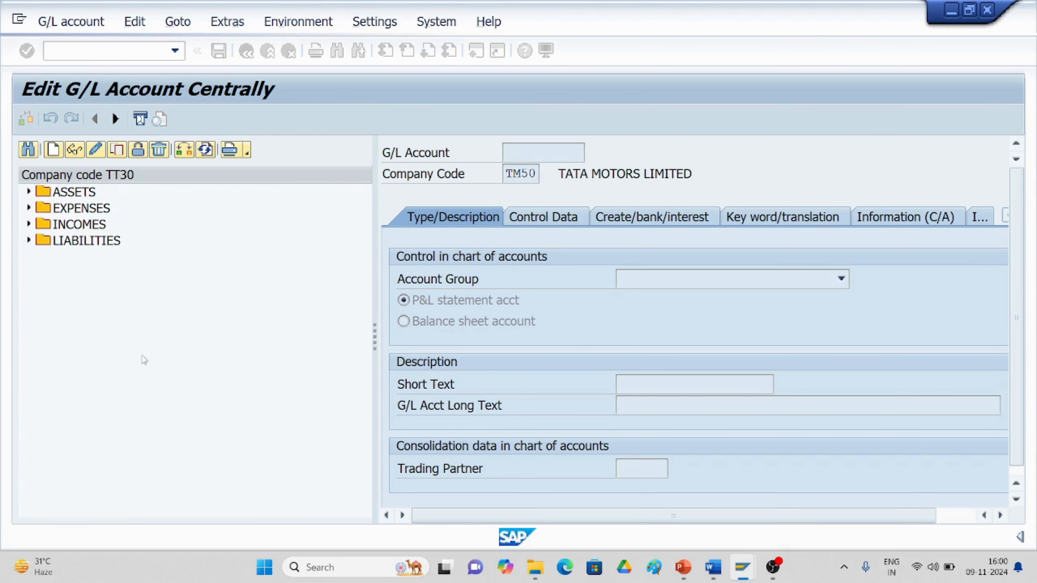
Switch to the Word guide and examine the sample G/L account number, company code and description settings for the accounts receivable account
click(718, 578)
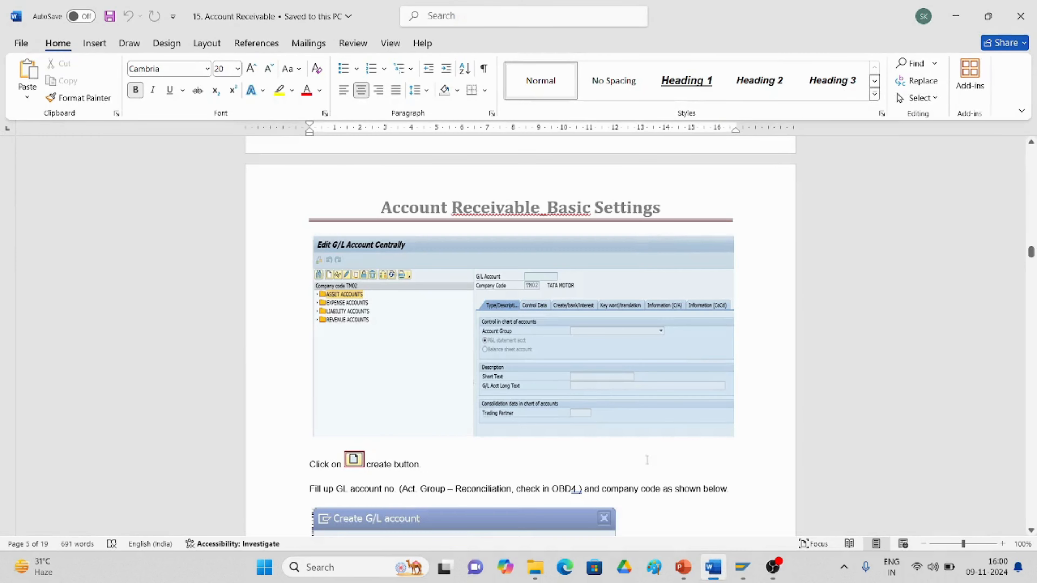
scroll(514, 394, down, 4)
scroll(513, 394, down, 5)
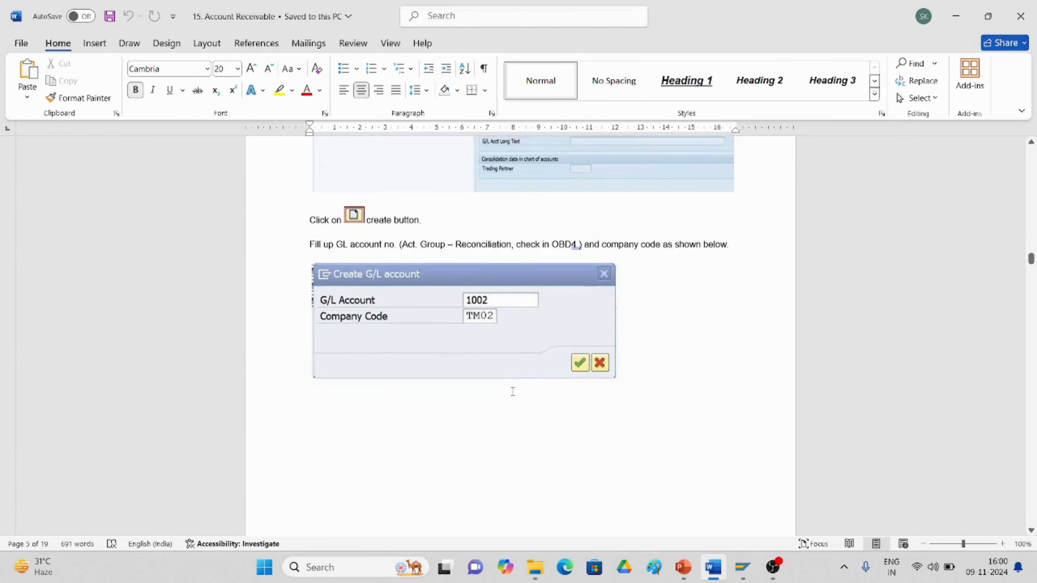
scroll(506, 399, down, 5)
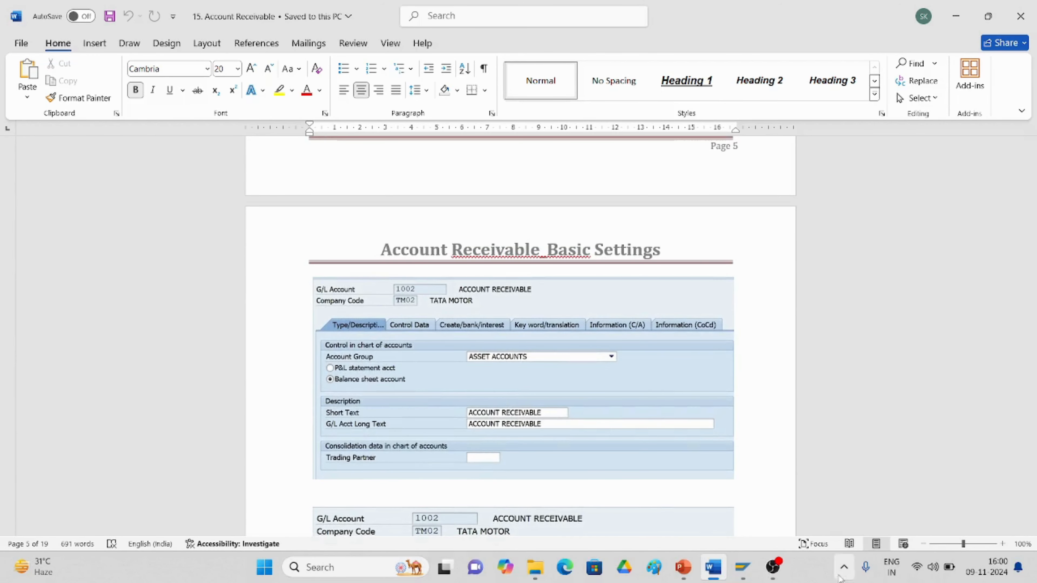
Switch back to SAP, expand the ASSETS group and open G/L account 1004 ACCOUNTS RECEIVABLE in change mode
click(742, 569)
click(770, 536)
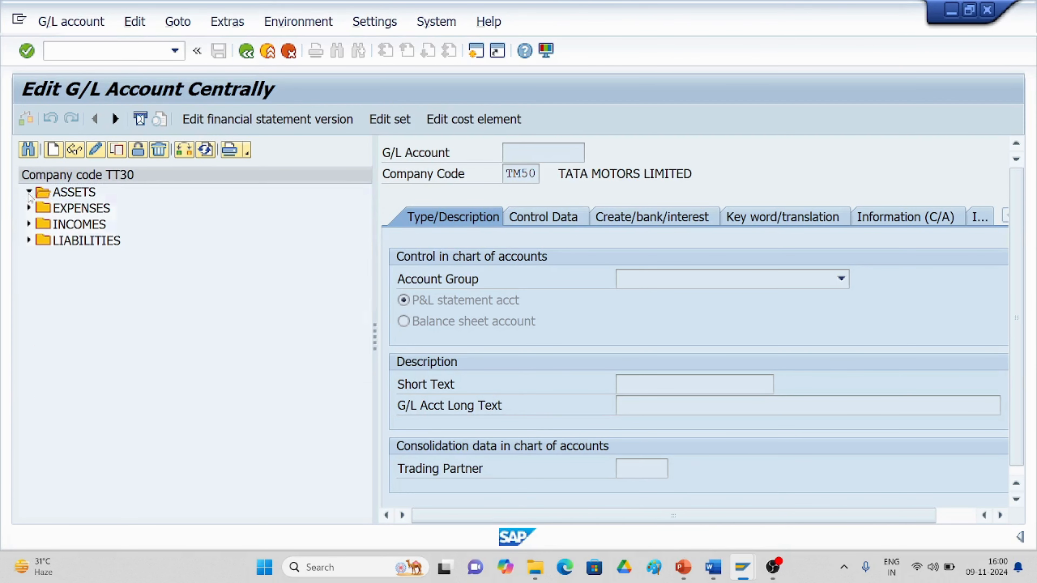
click(29, 191)
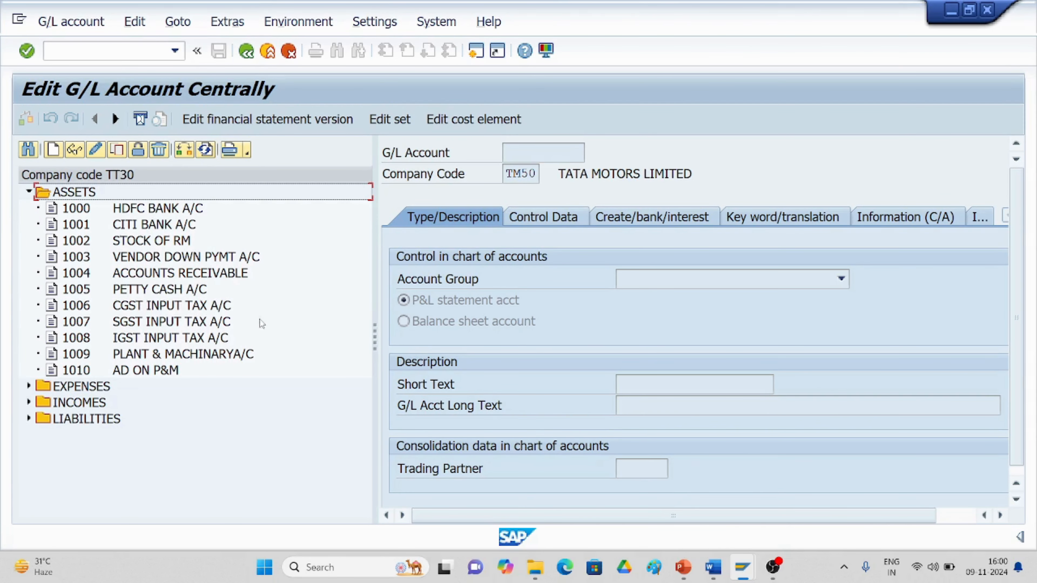
click(145, 277)
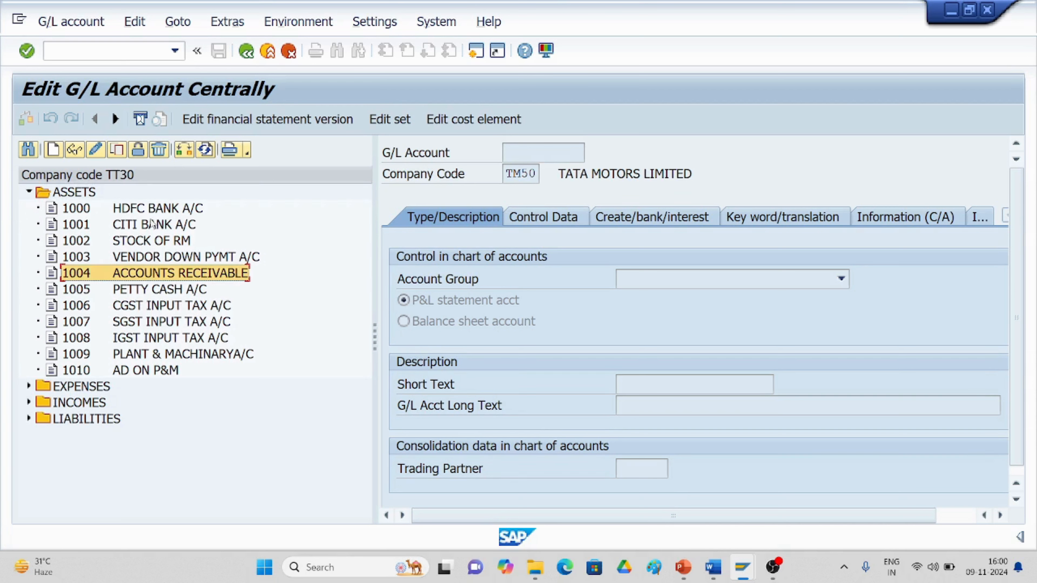
click(98, 153)
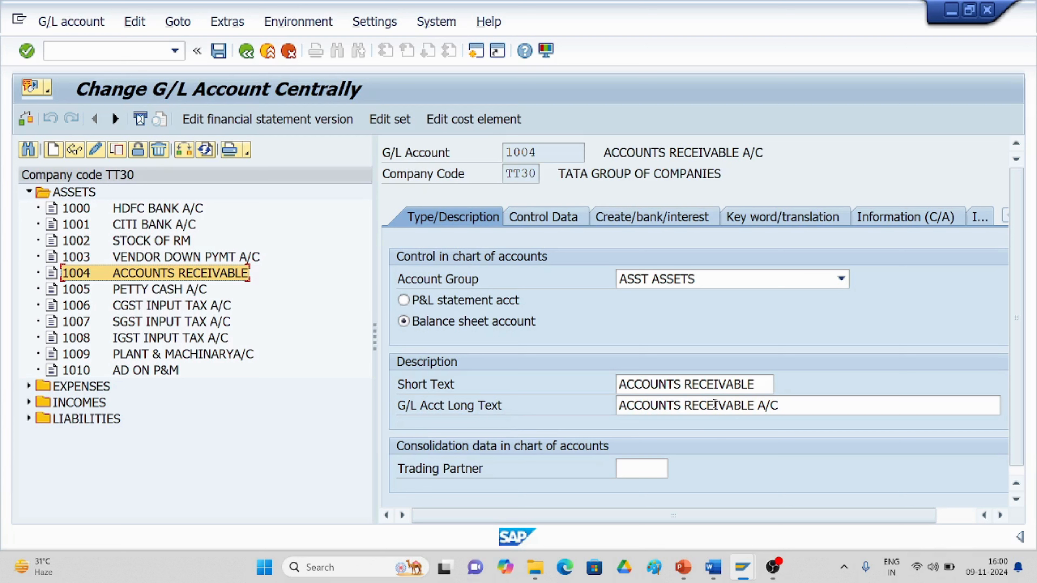
Review the control data and the document creation, bank and interest settings of G/L account 1004
click(554, 222)
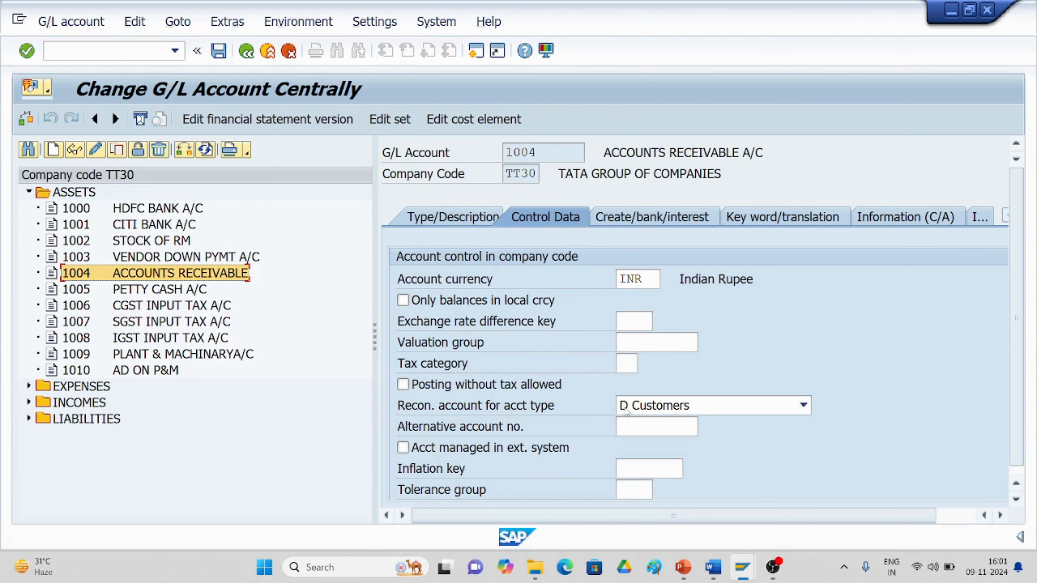
scroll(451, 365, down, 1)
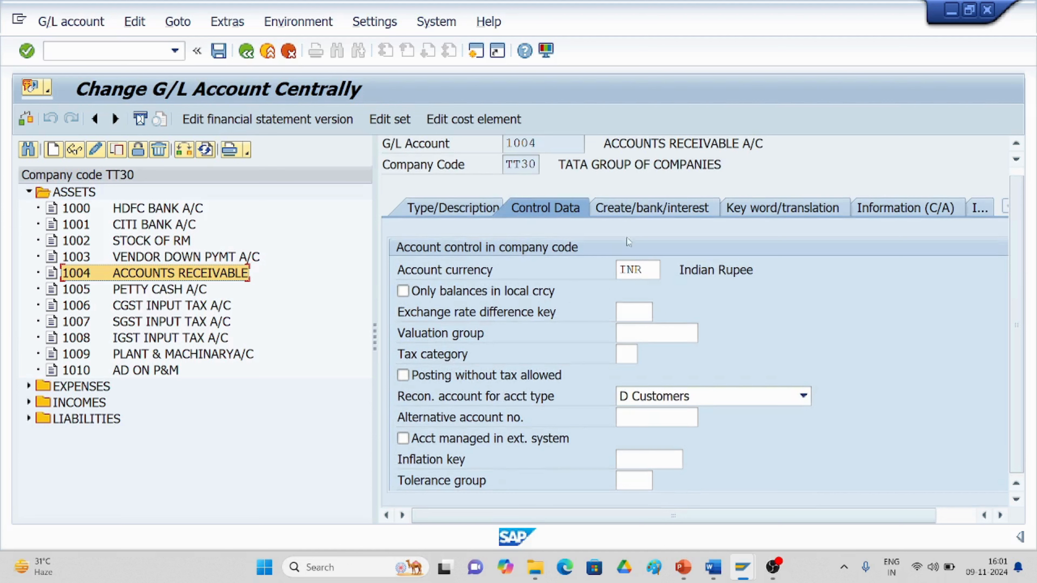
click(634, 211)
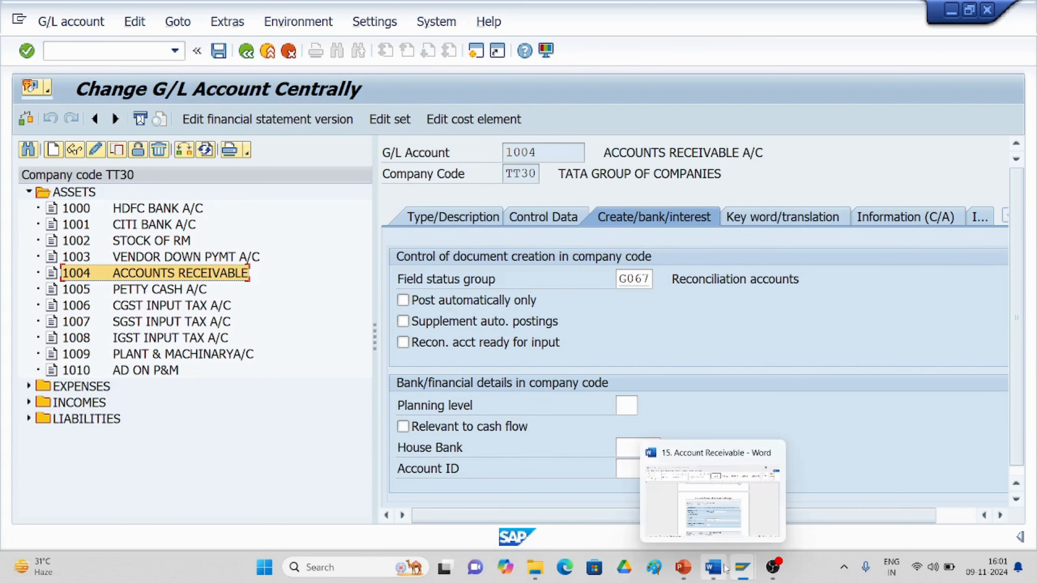
Switch to the Word guide and read the remaining reconciliation account settings up to the customer sales revenue GL section
click(717, 571)
scroll(592, 412, down, 10)
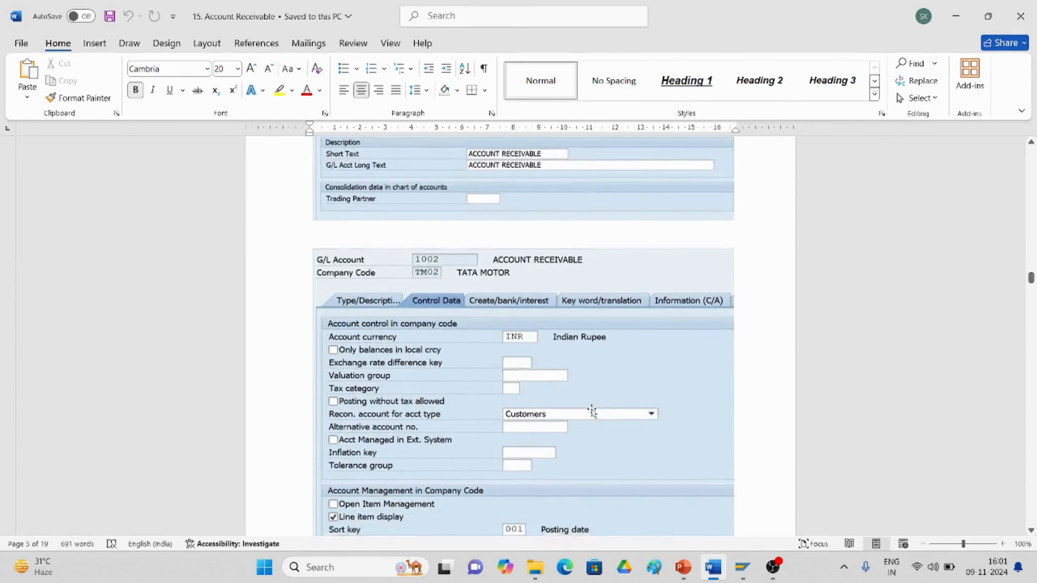
scroll(583, 416, down, 10)
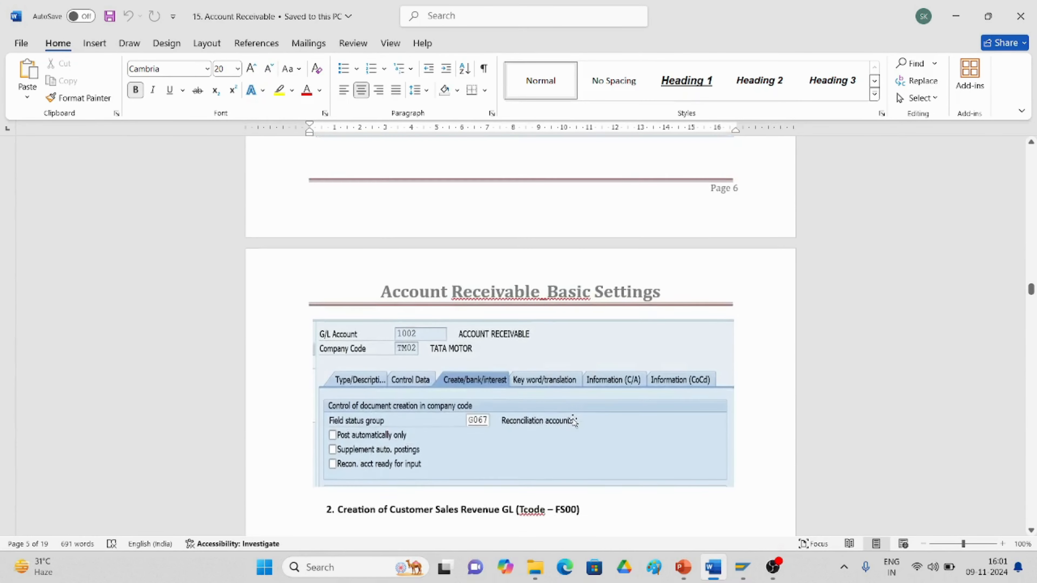
scroll(573, 419, down, 4)
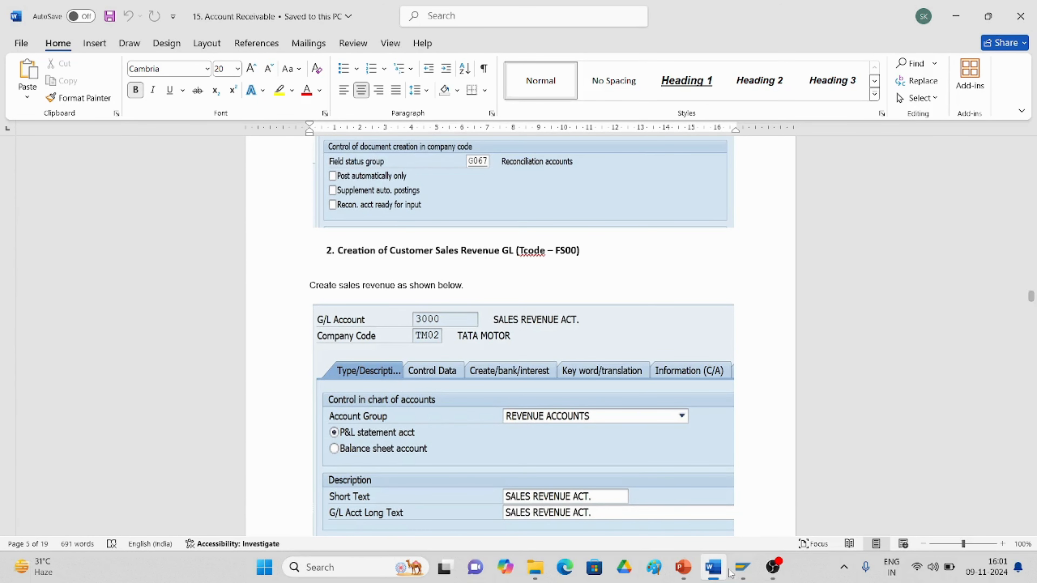
Switch back to SAP, expand the INCOMES group and open G/L account 4001 SALE REVENUE A/C in change mode
click(742, 567)
click(769, 530)
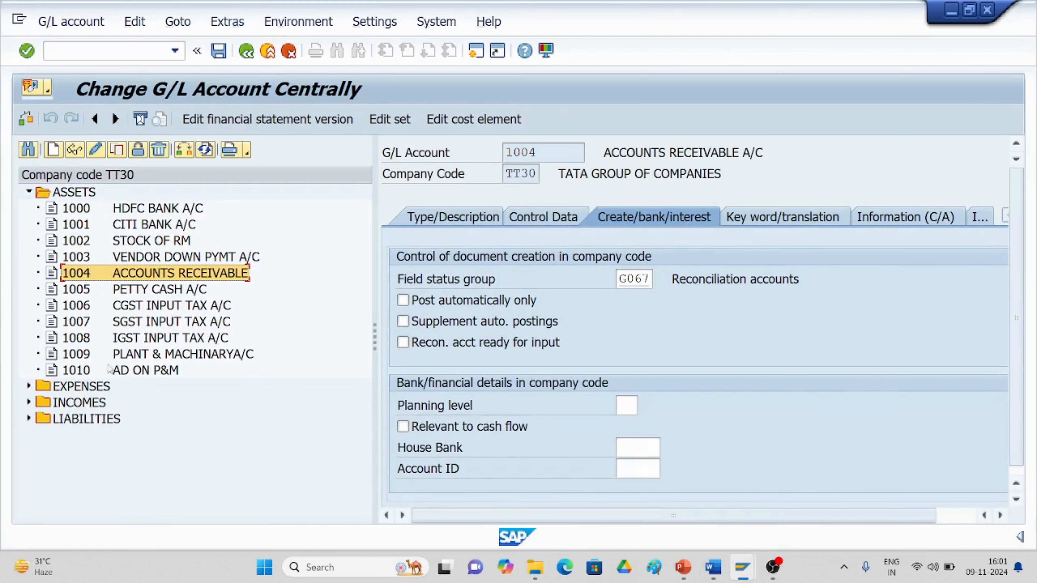
click(30, 403)
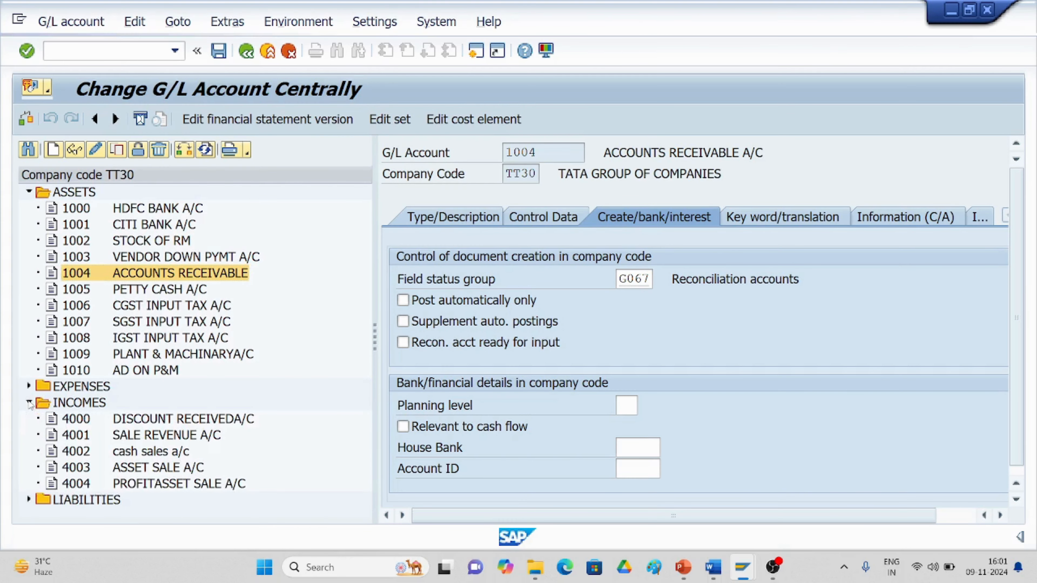
click(143, 436)
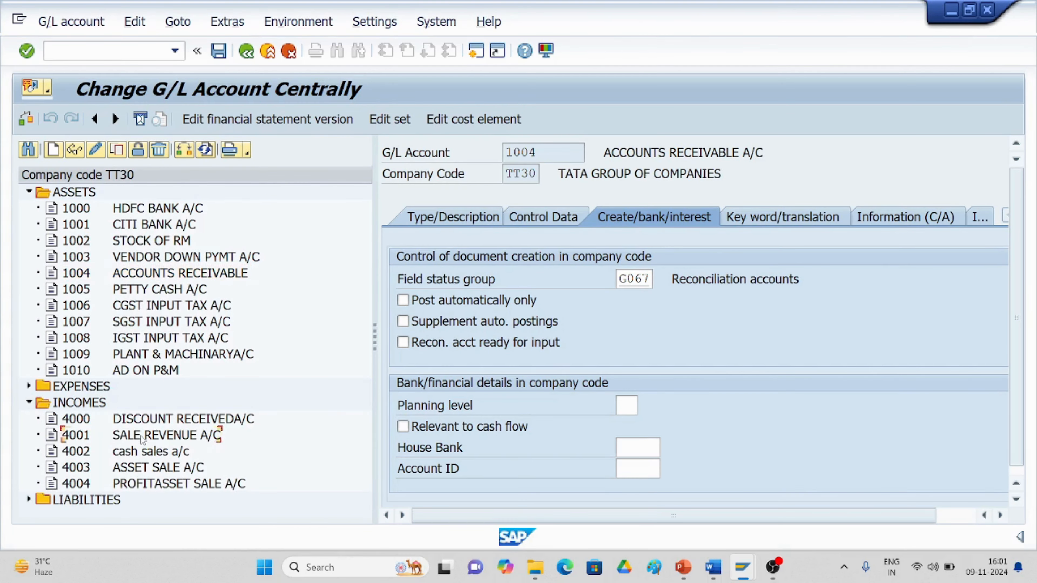
click(95, 150)
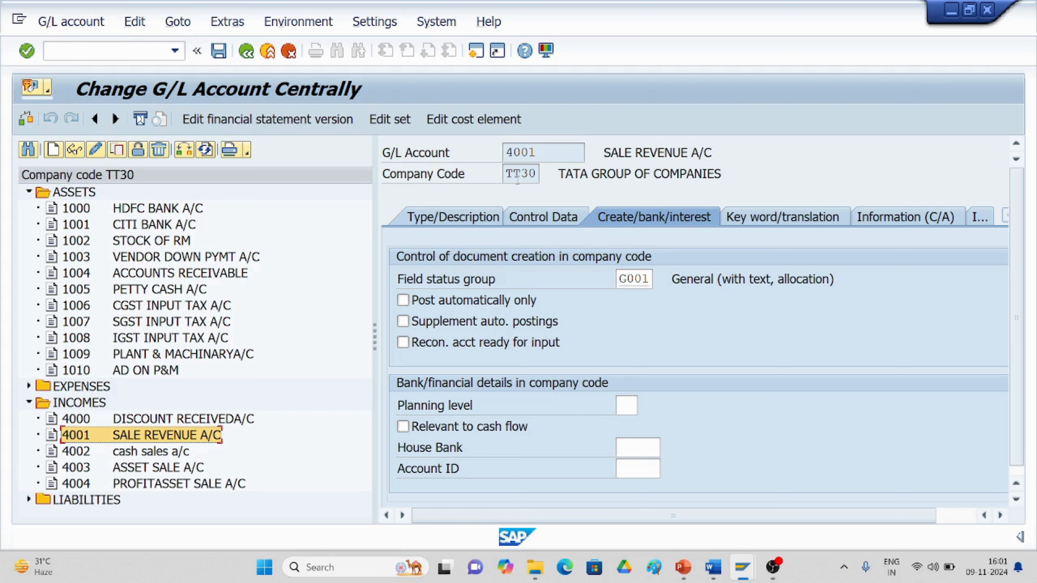
Select INCM INCOMES as the account group in the type and description data of account 4001
click(453, 217)
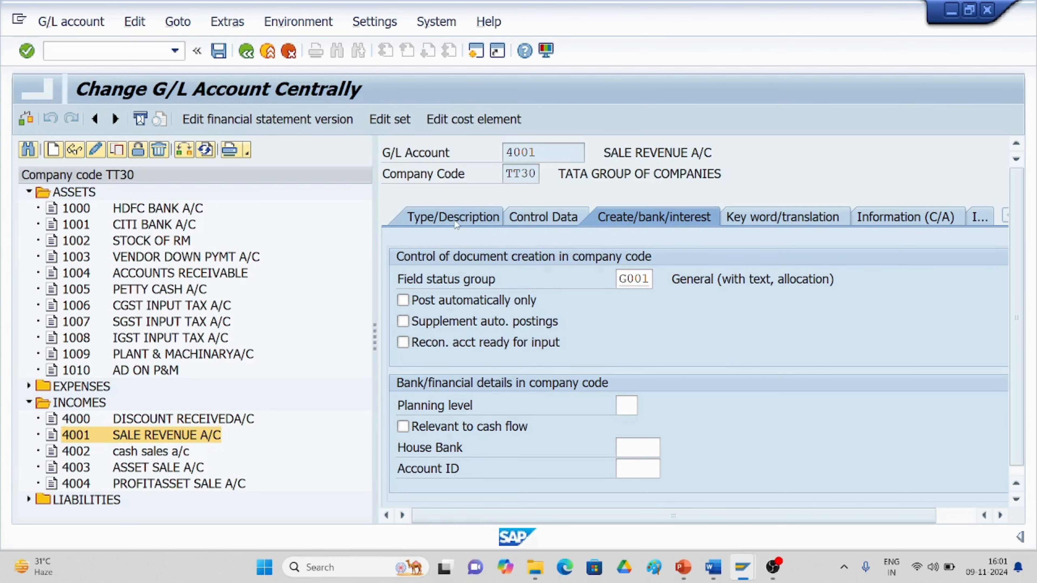
click(841, 279)
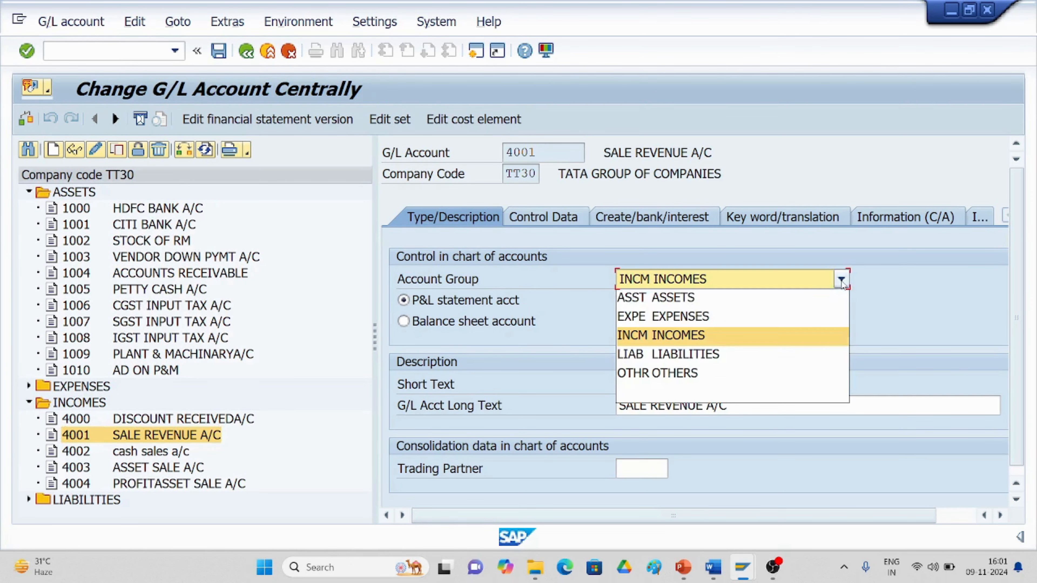
click(686, 334)
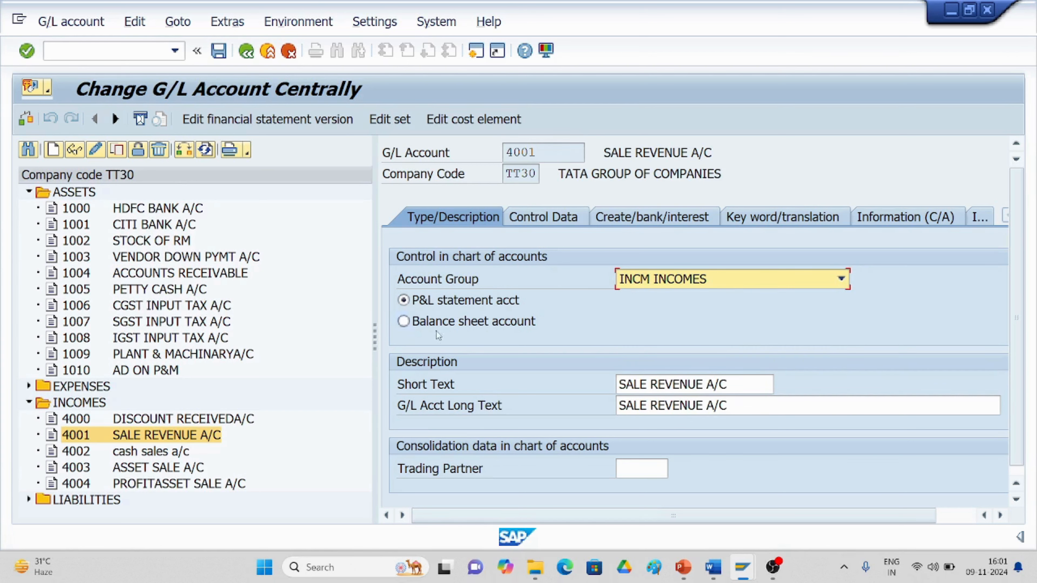
Review the control data and the document creation, bank and interest settings of sales revenue account 4001
click(543, 220)
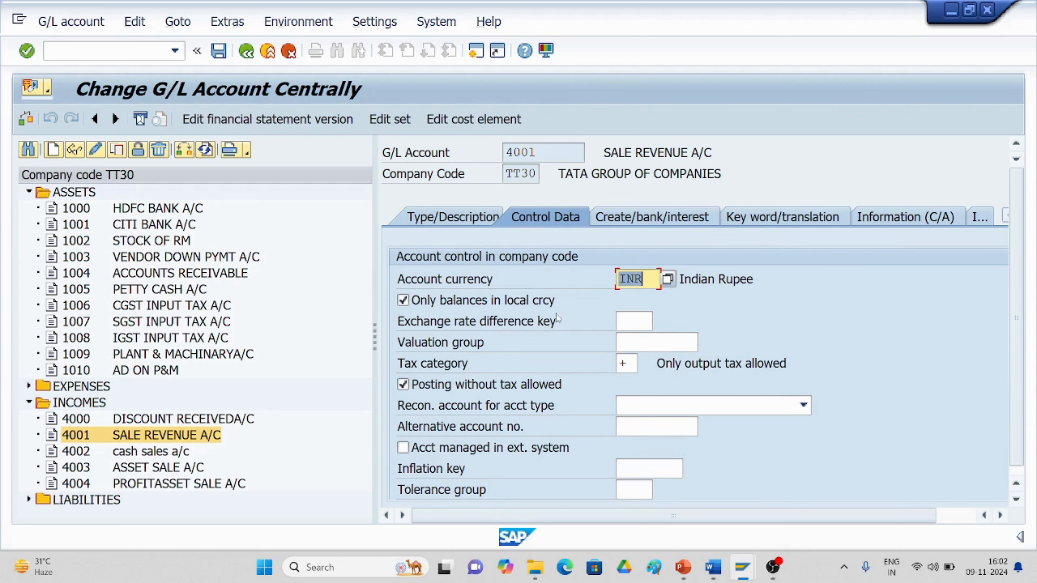
scroll(473, 416, down, 3)
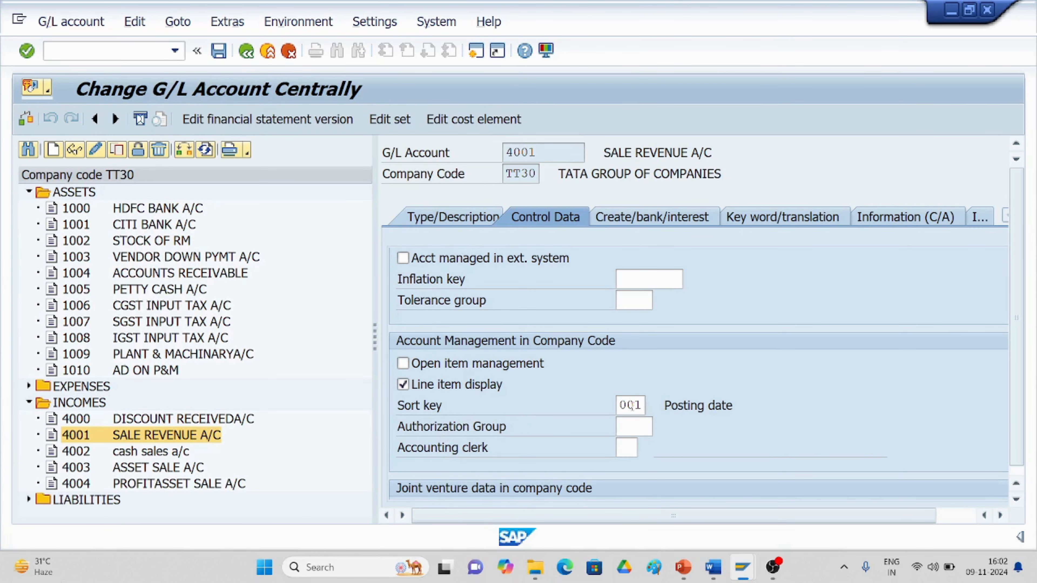
click(654, 218)
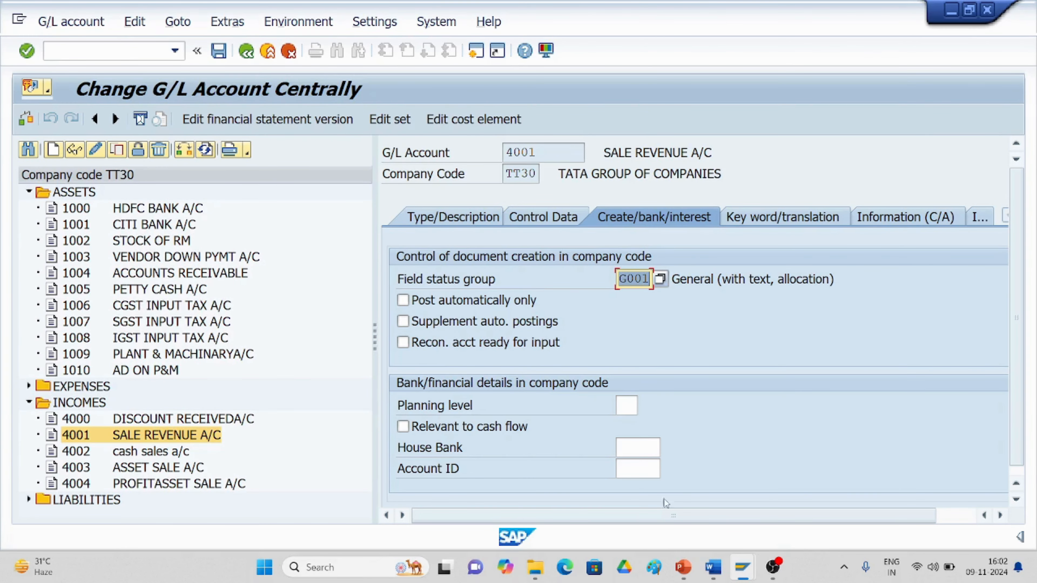
Switch to the Word guide and read the sales revenue account settings through to the Create Customer Master Data section
mouse_move(713, 567)
click(696, 481)
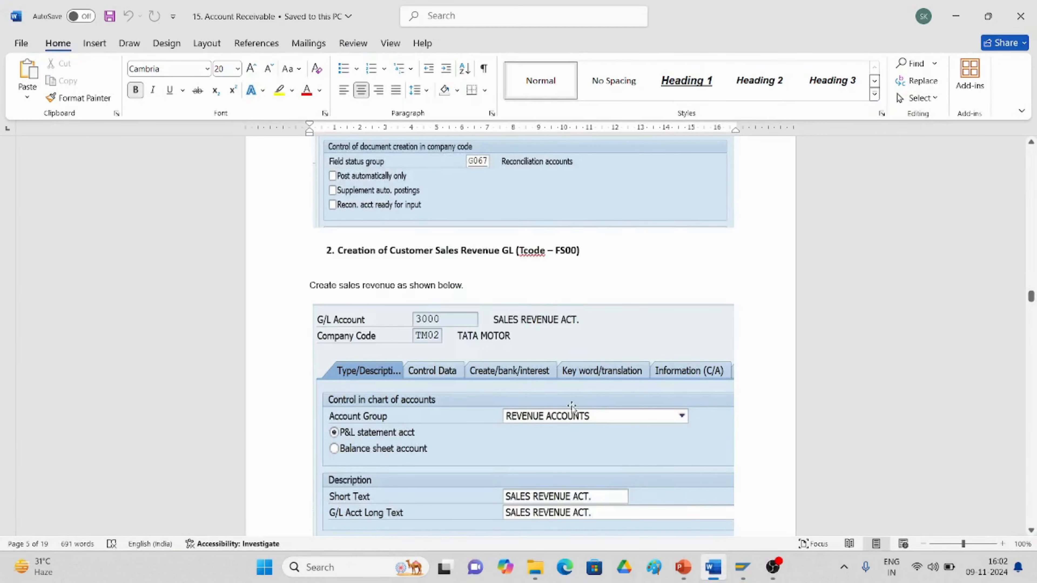
scroll(568, 406, down, 3)
scroll(562, 405, down, 5)
scroll(559, 402, down, 5)
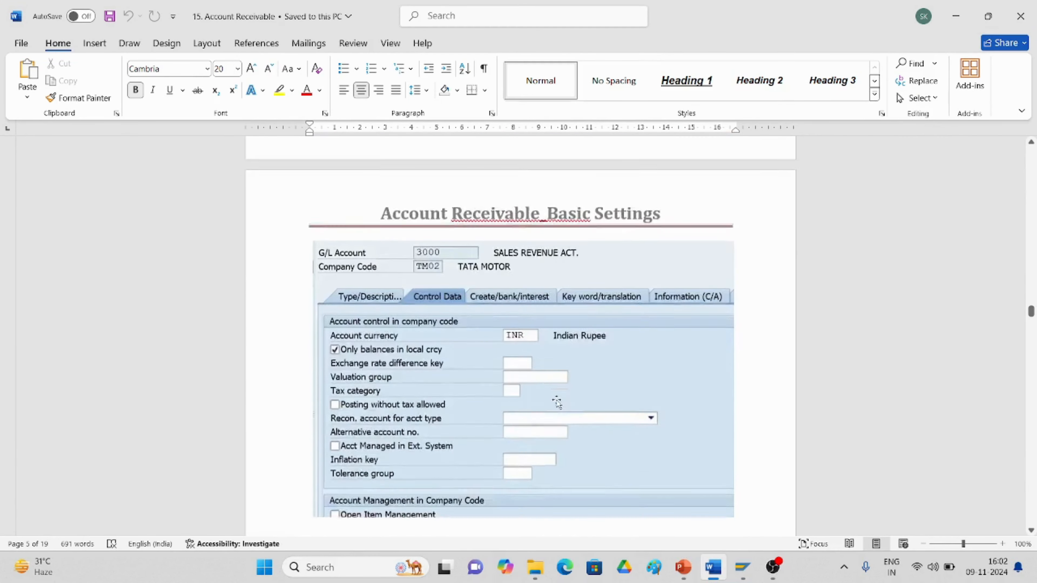
scroll(542, 401, down, 3)
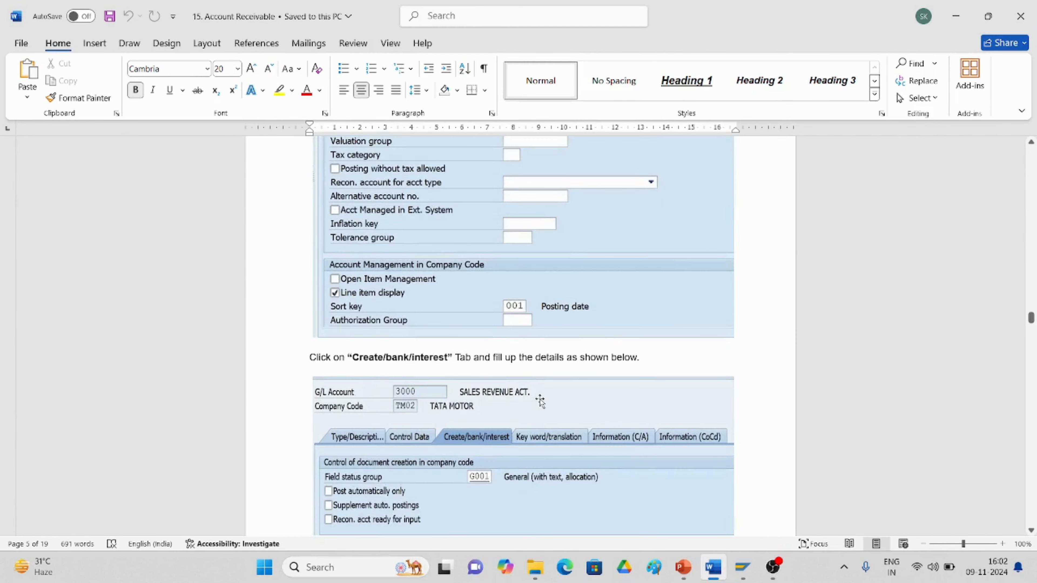
scroll(540, 402, down, 8)
scroll(531, 402, down, 3)
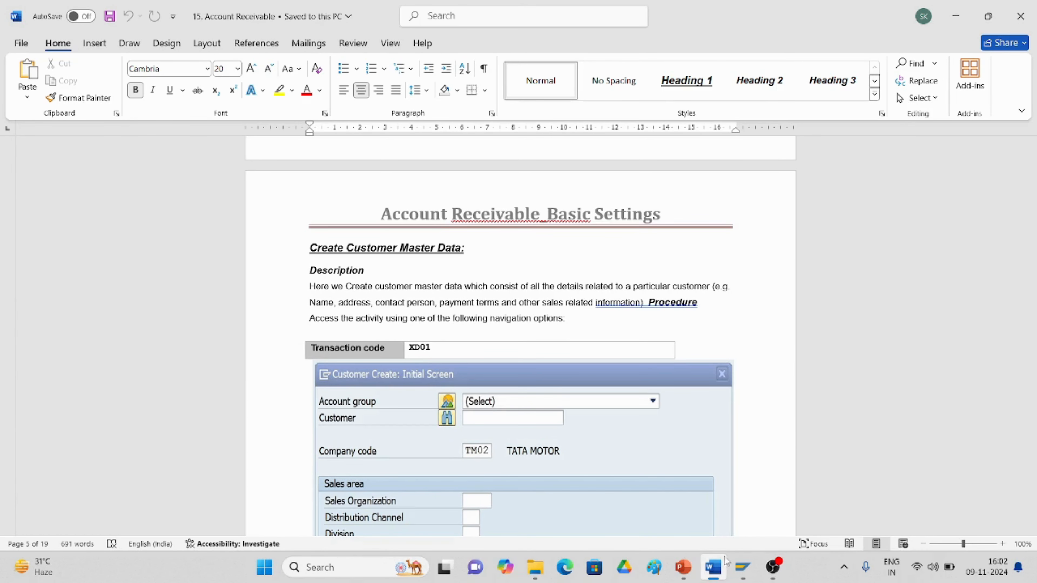
Switch back to SAP and start customer creation with transaction code /nxd01
mouse_move(742, 576)
click(770, 527)
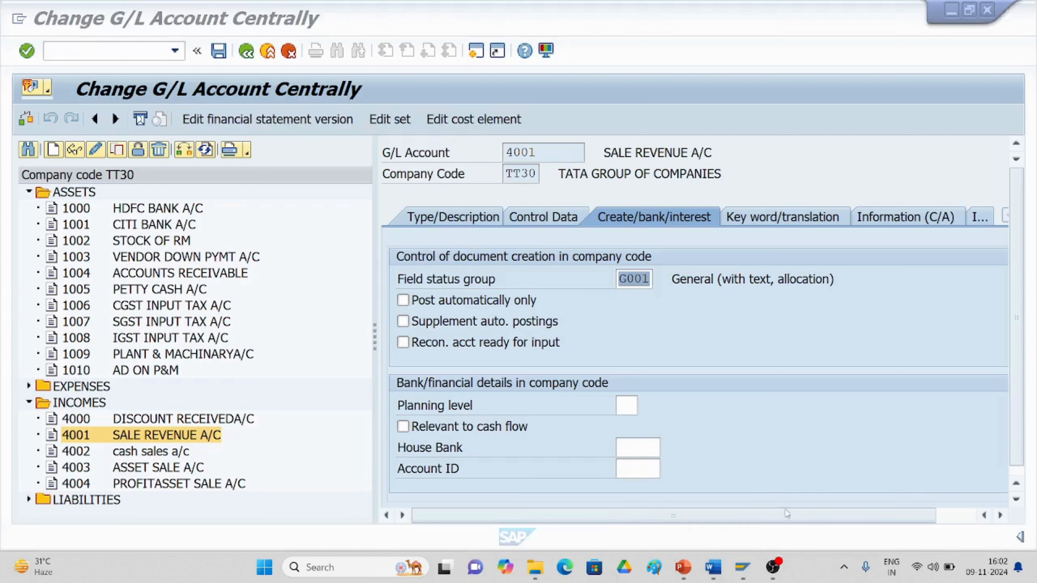
click(75, 52)
text(/nxd)
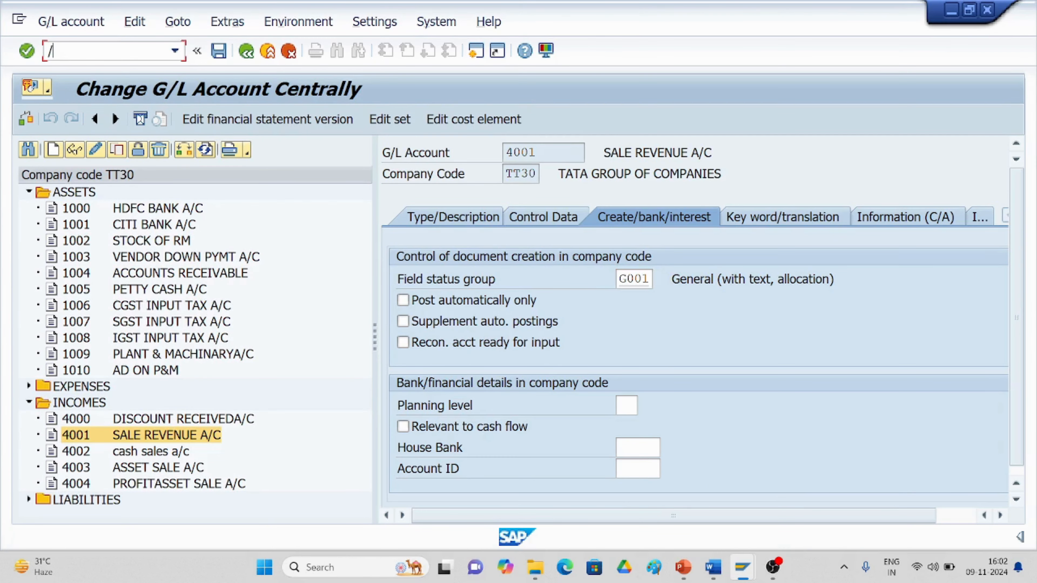
text(01)
key(Return)
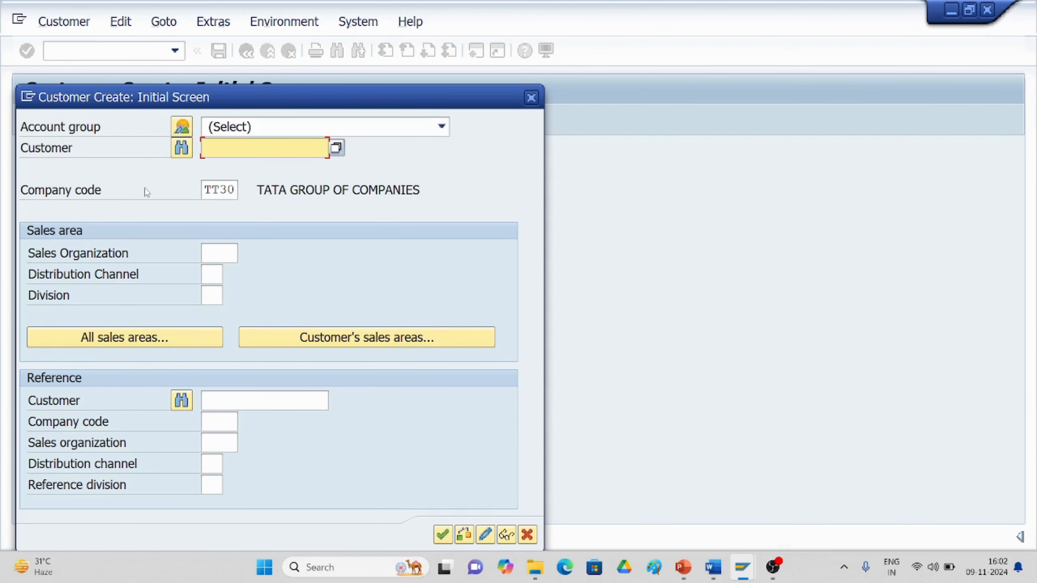
Compare the Word guide's customer creation initial screen with SAP and read the instruction on the account group overview
click(719, 578)
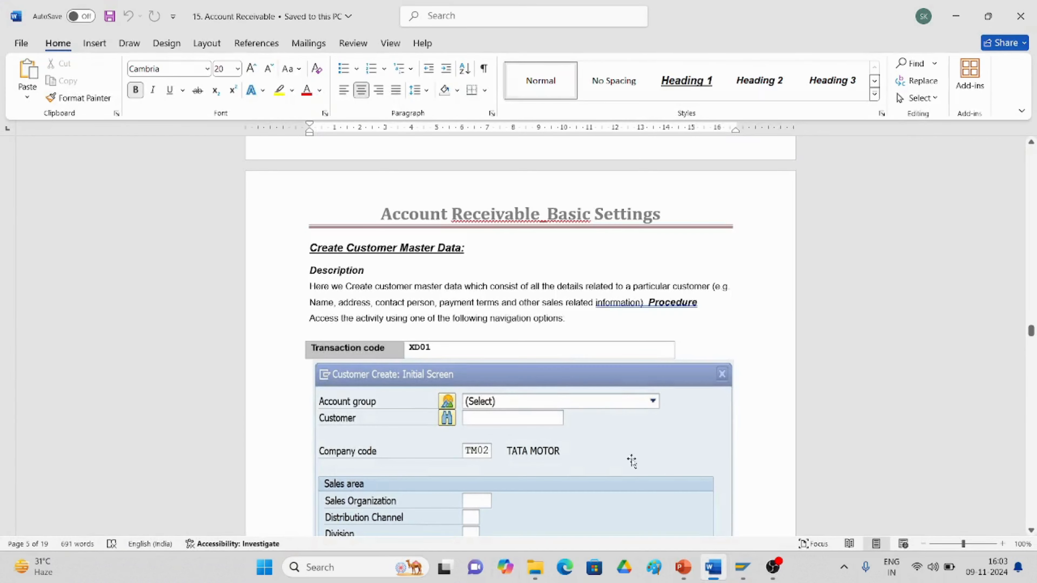
scroll(508, 403, down, 2)
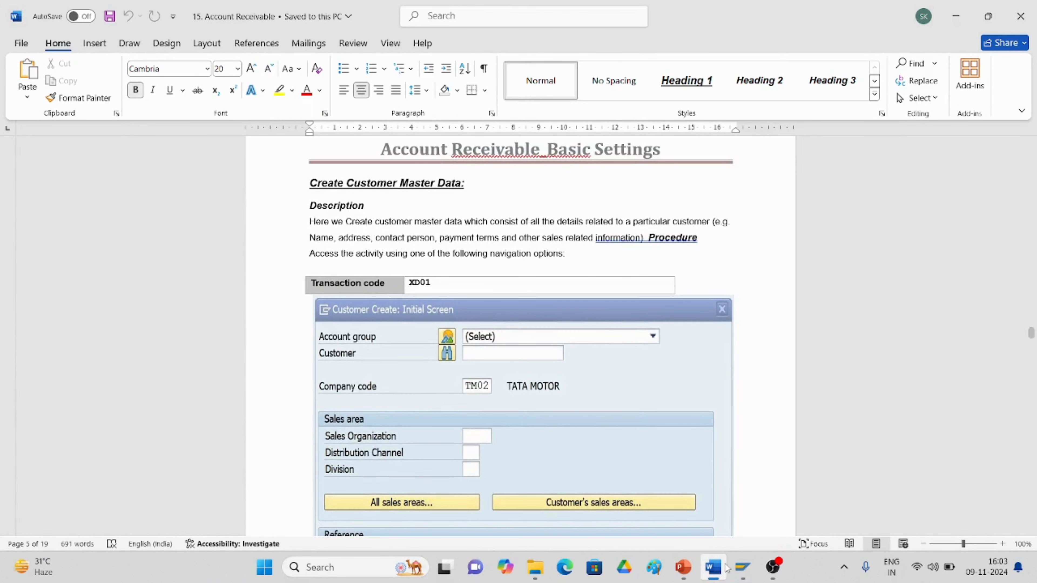
click(742, 568)
click(812, 512)
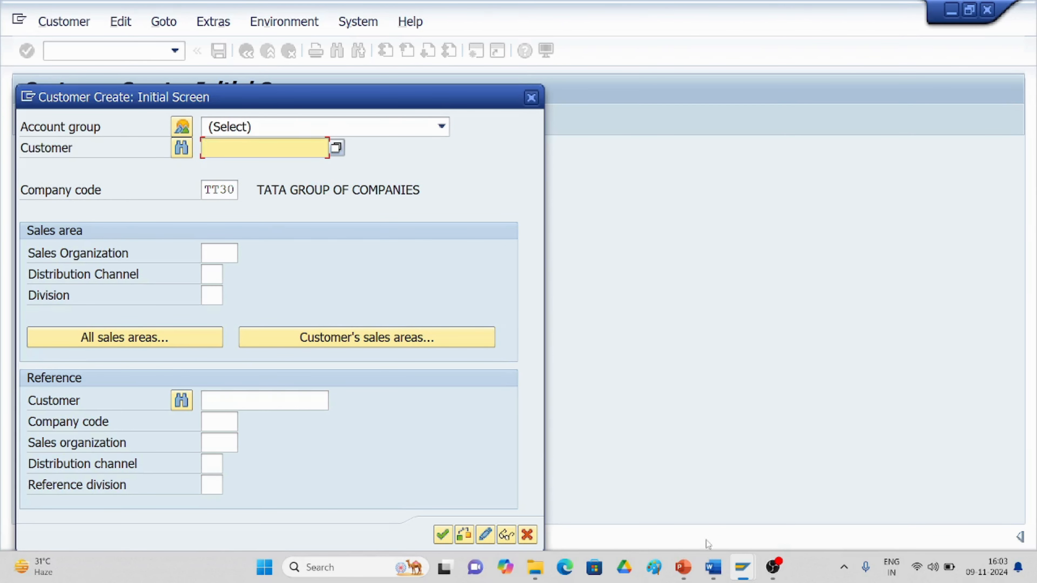
click(713, 566)
scroll(540, 426, down, 5)
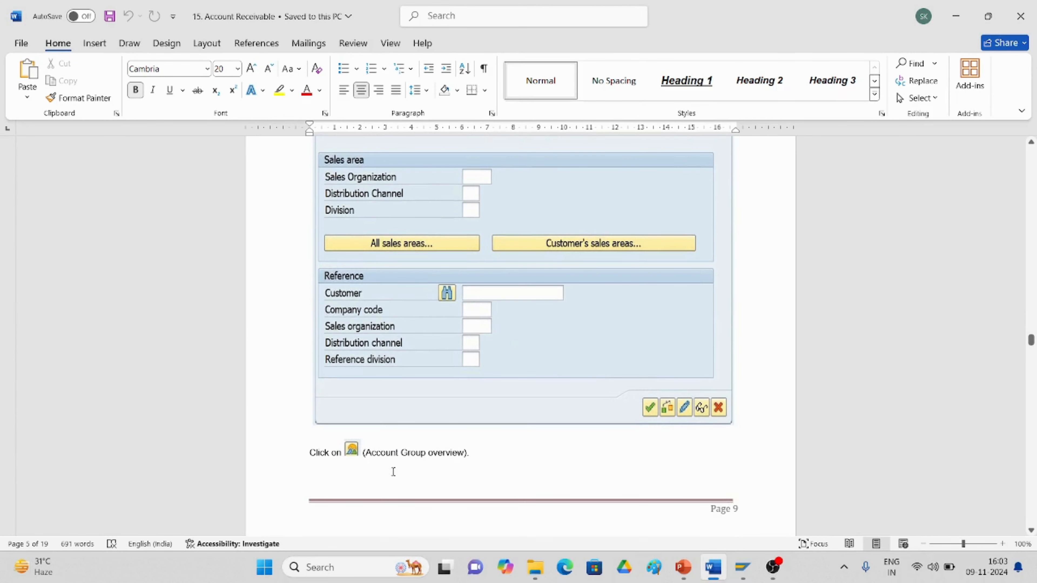
Switch back to SAP, choose account group TT30 from the account group overview and continue to the customer's general data
click(743, 567)
click(816, 524)
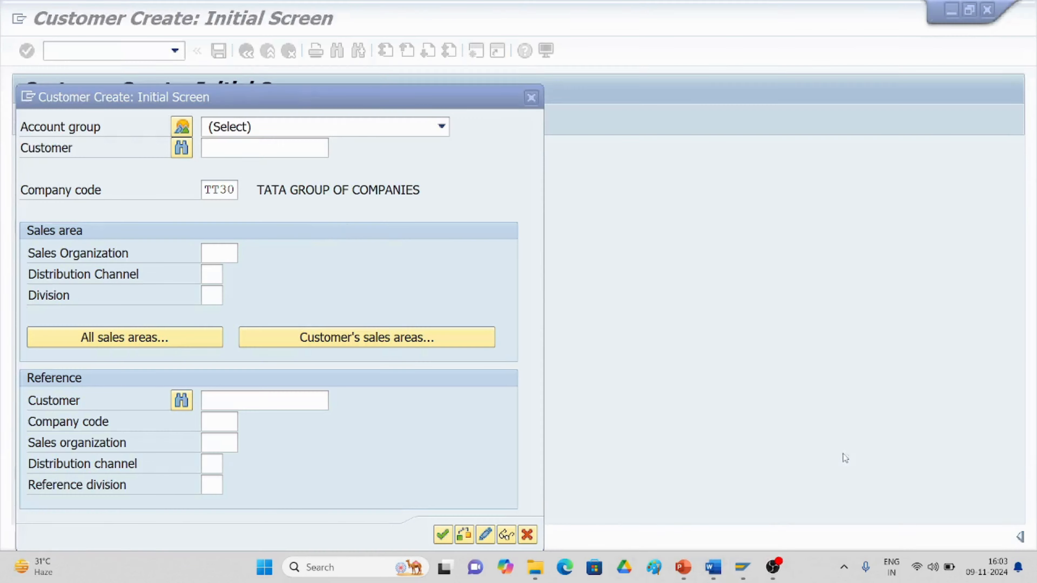
click(182, 127)
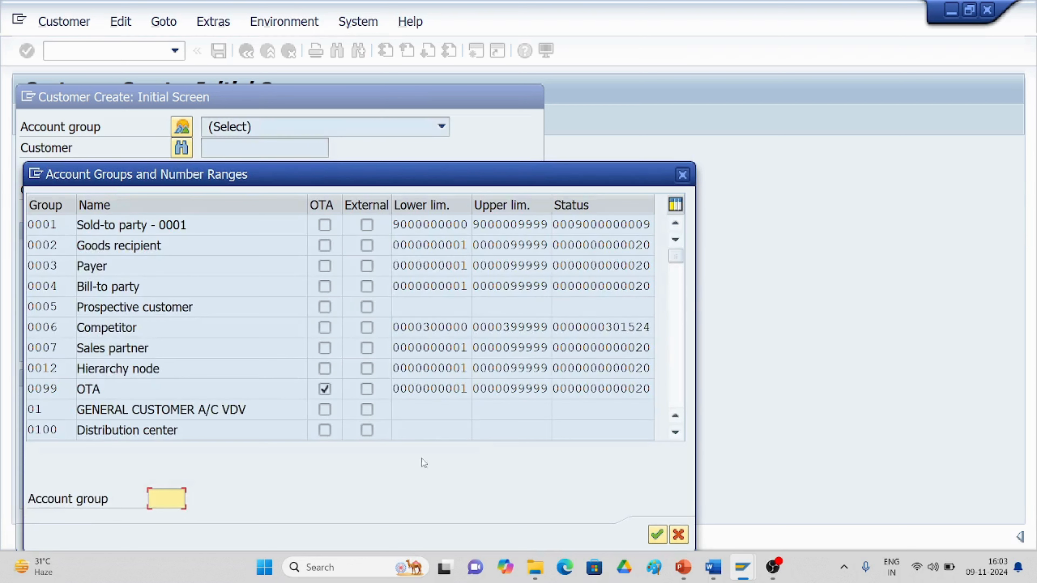
text(tt)
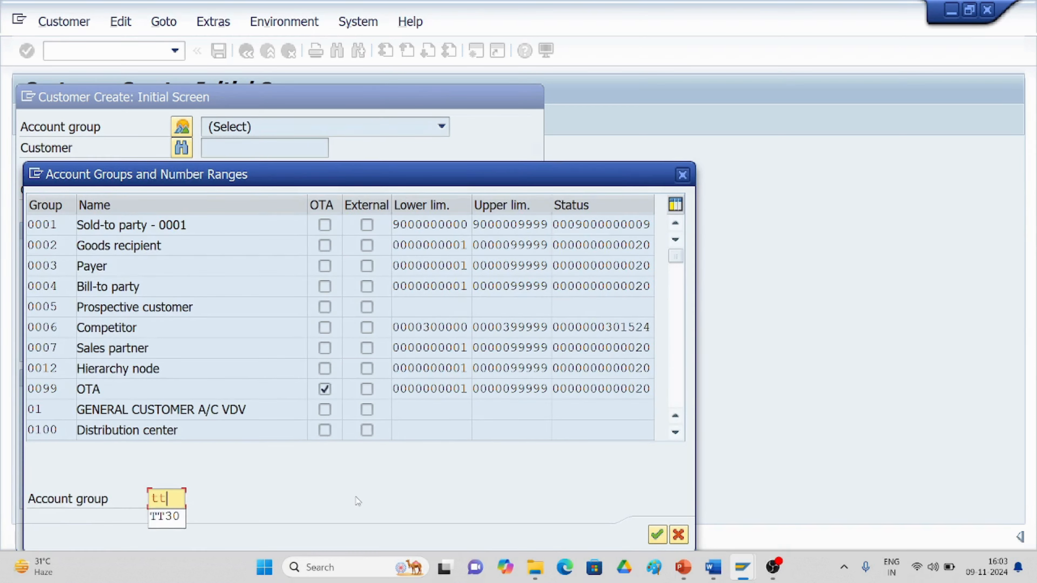
text(30)
click(656, 538)
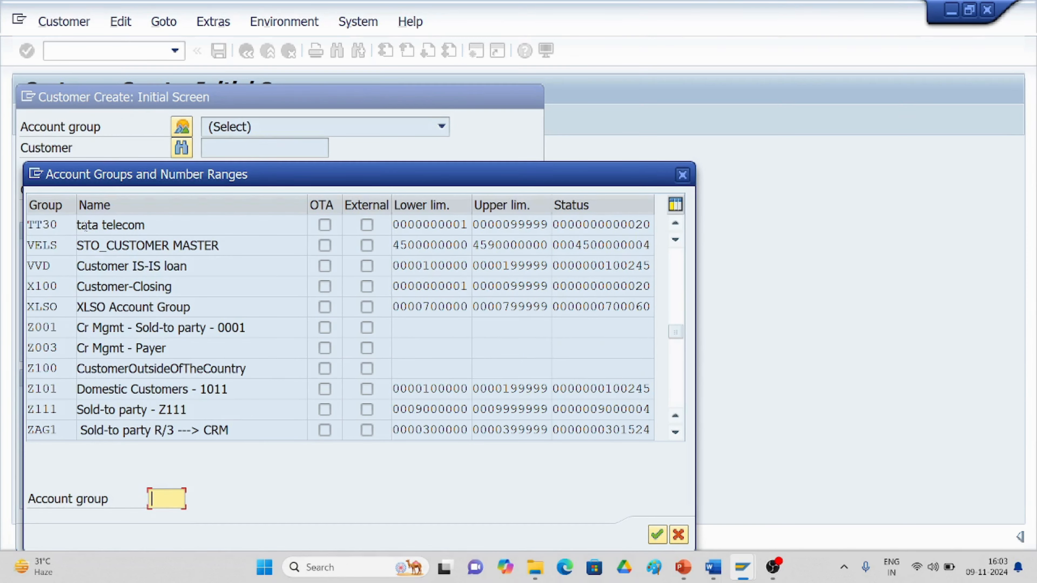
double_click(85, 226)
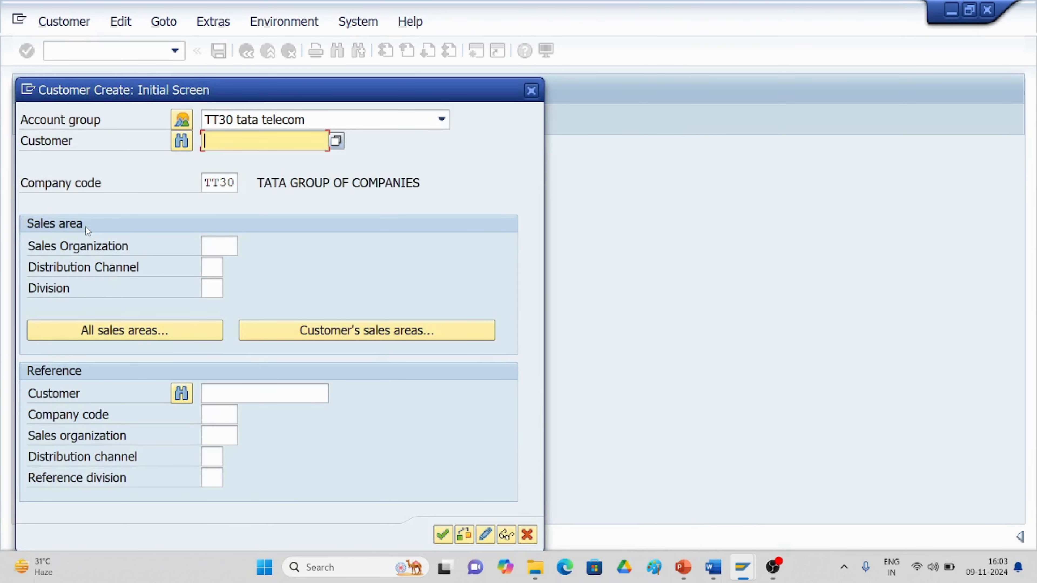
click(443, 534)
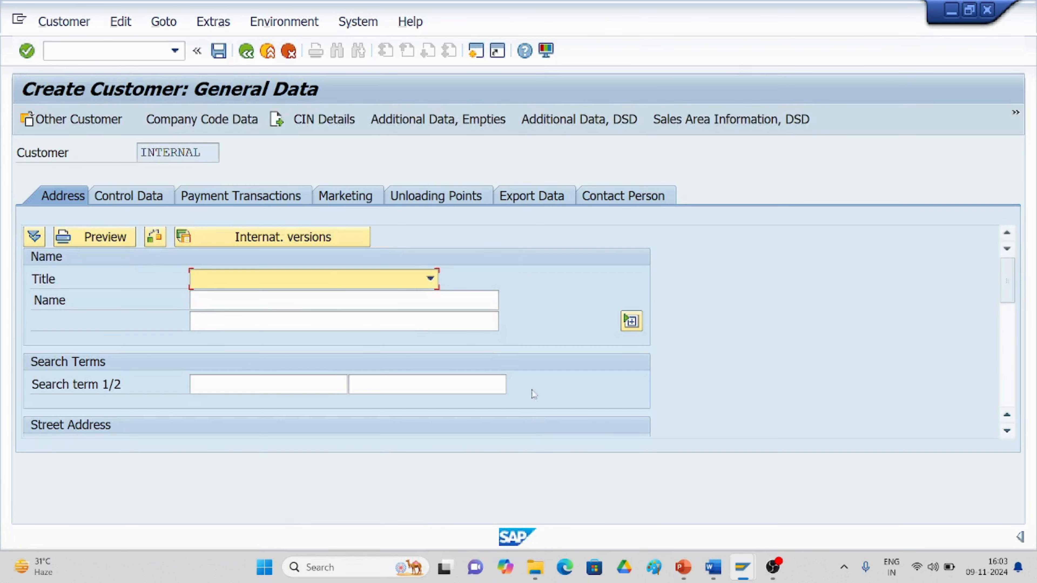
Switch to the Word guide and read from the account group overview through to the customer's general data address screen
click(713, 567)
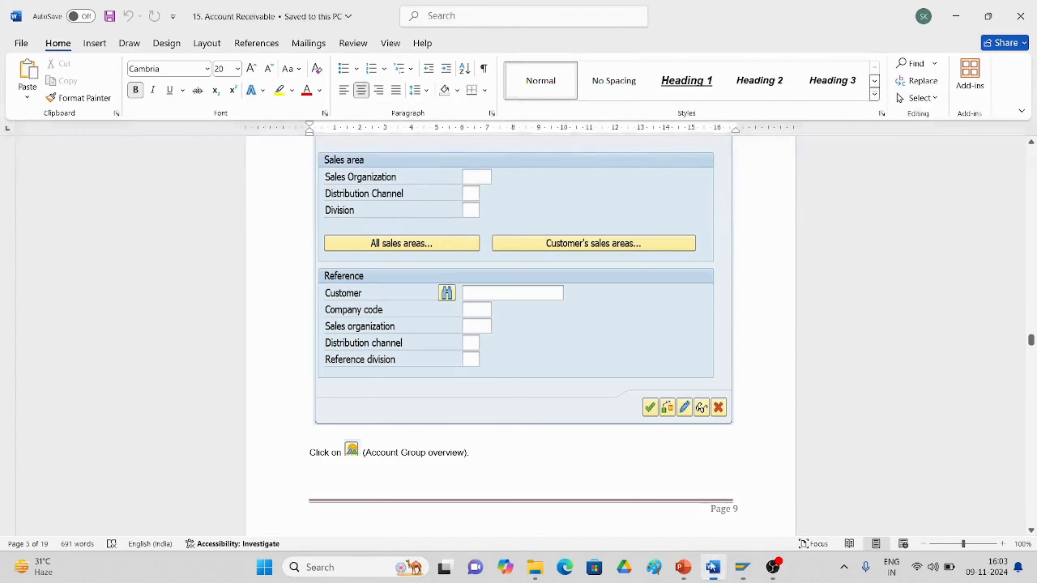
scroll(538, 381, down, 6)
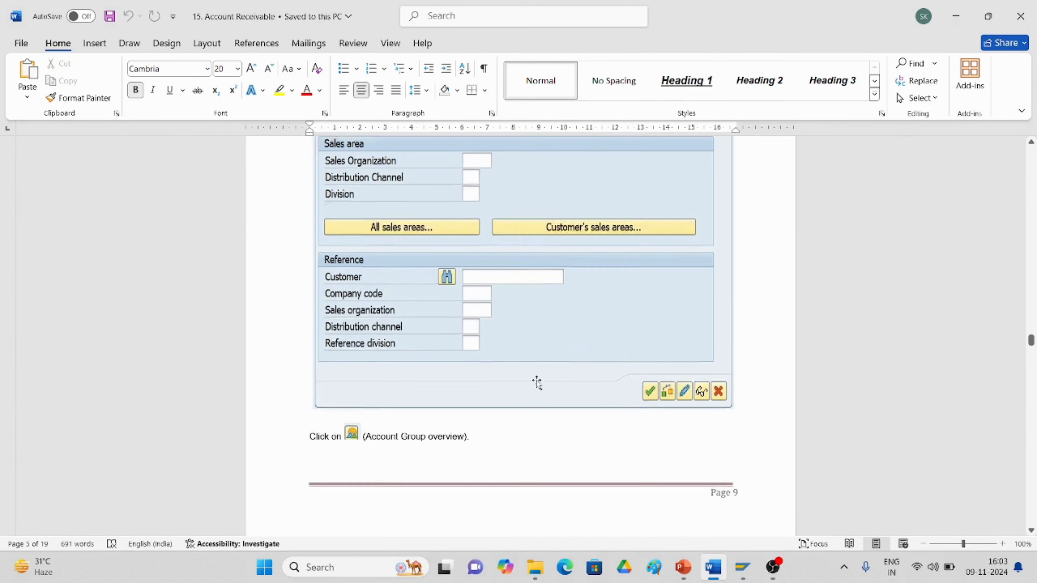
scroll(533, 391, down, 8)
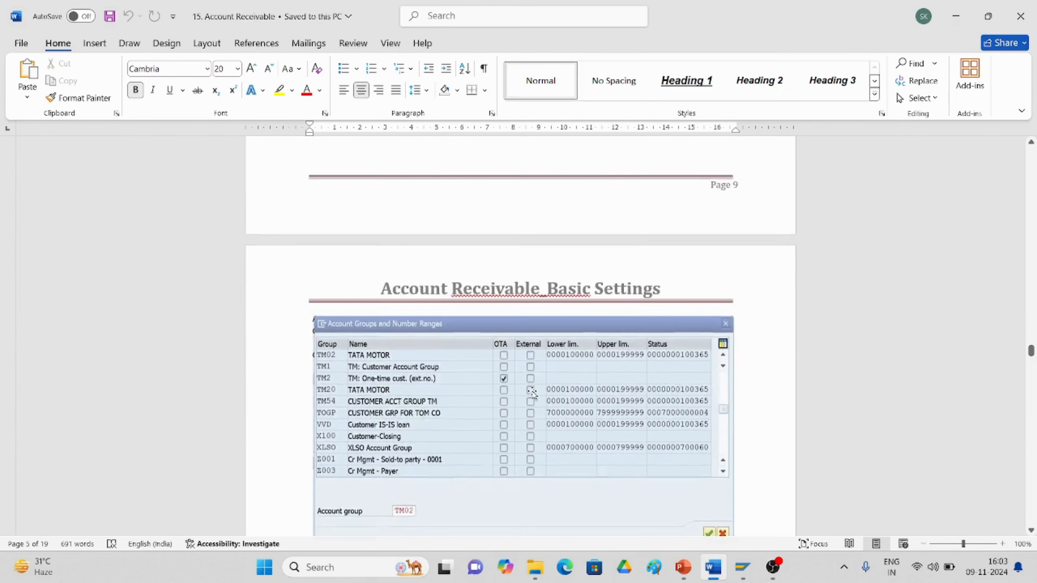
scroll(530, 396, down, 3)
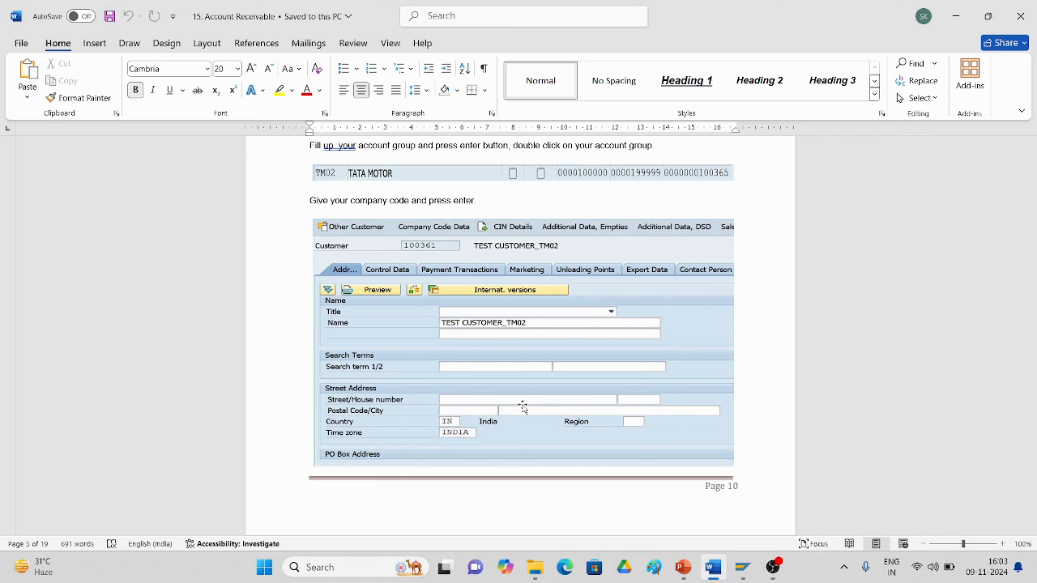
Switch back to SAP and give the new customer the title Company and the name "sss enterprises ltd"
key(alt+Tab)
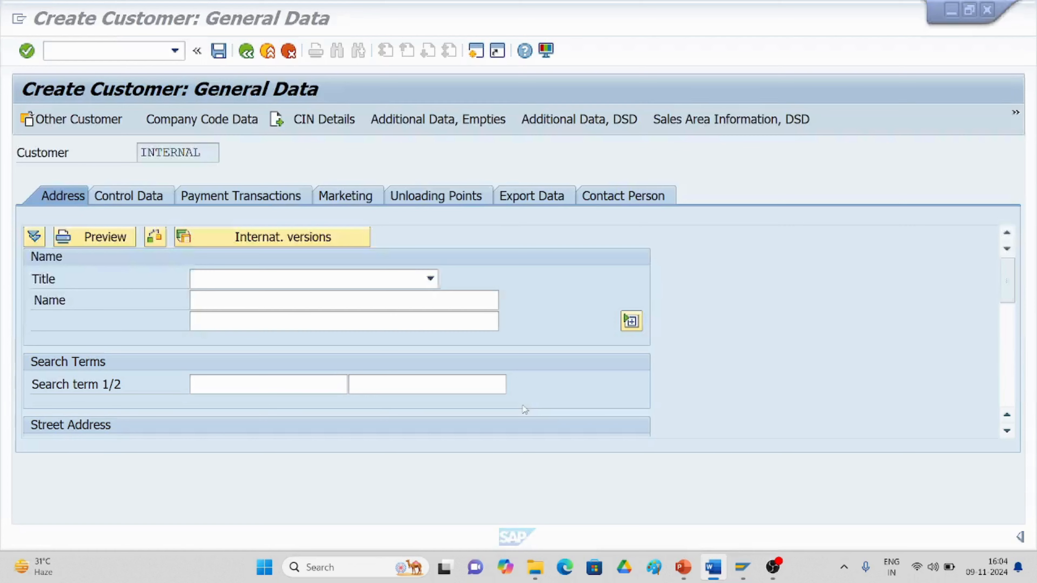
click(430, 279)
click(349, 298)
click(303, 299)
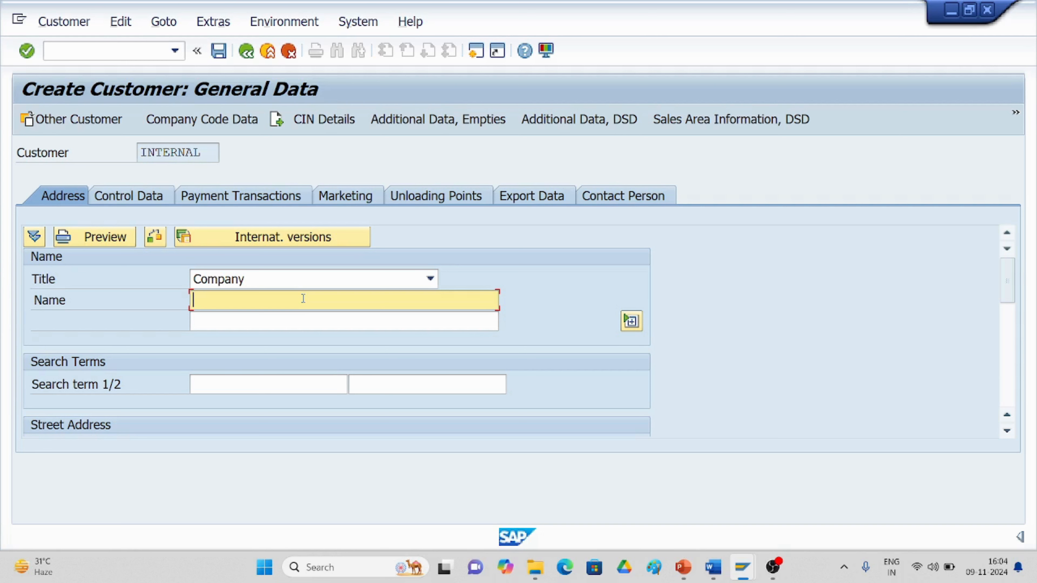
text(sss enterprises)
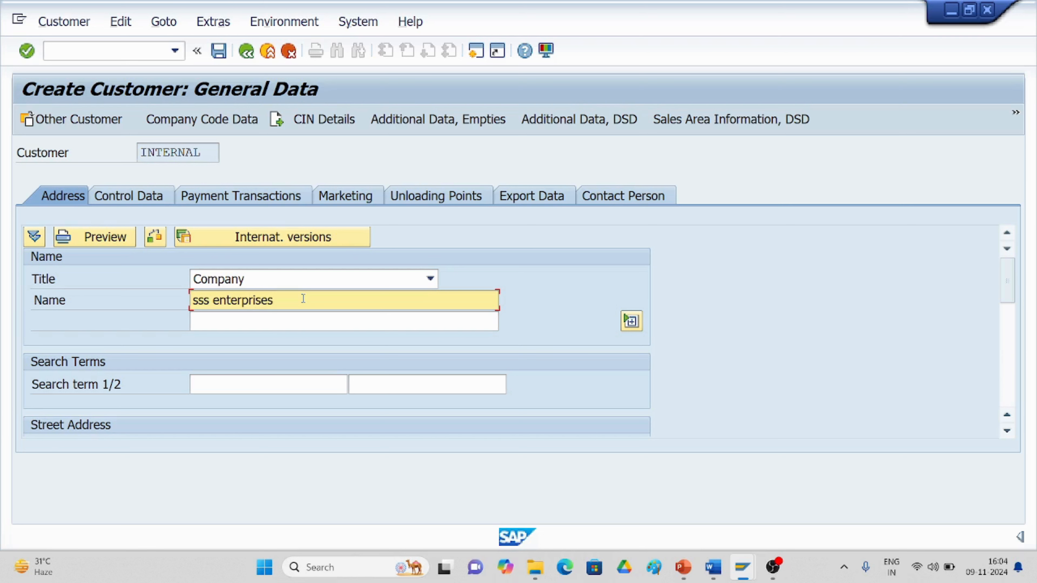
text( ltd)
Glance at the Word guide's address screen, return to SAP and set the customer's country to IN
key(alt+Tab)
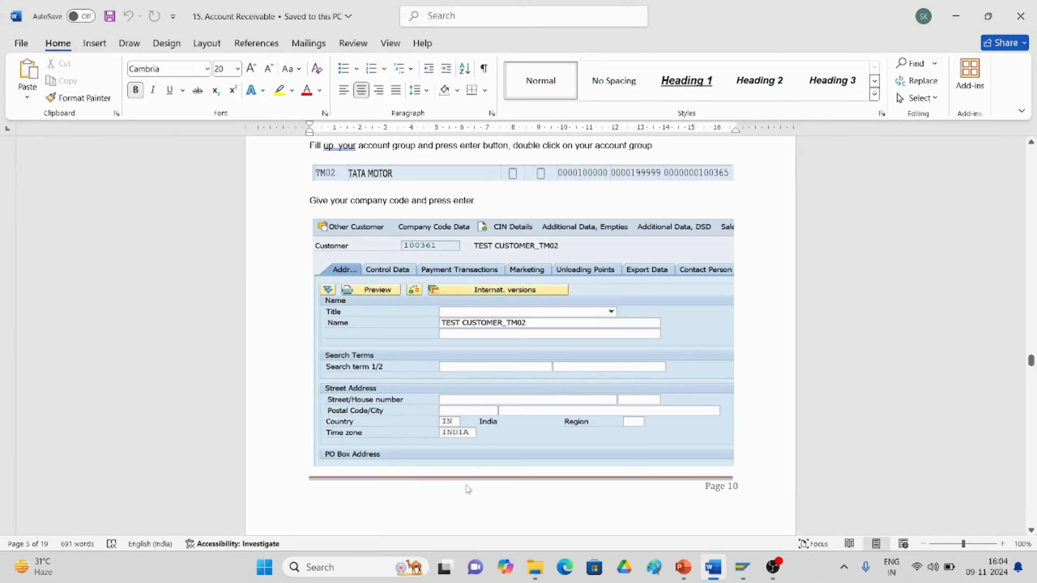
key(alt+Tab)
scroll(204, 425, down, 3)
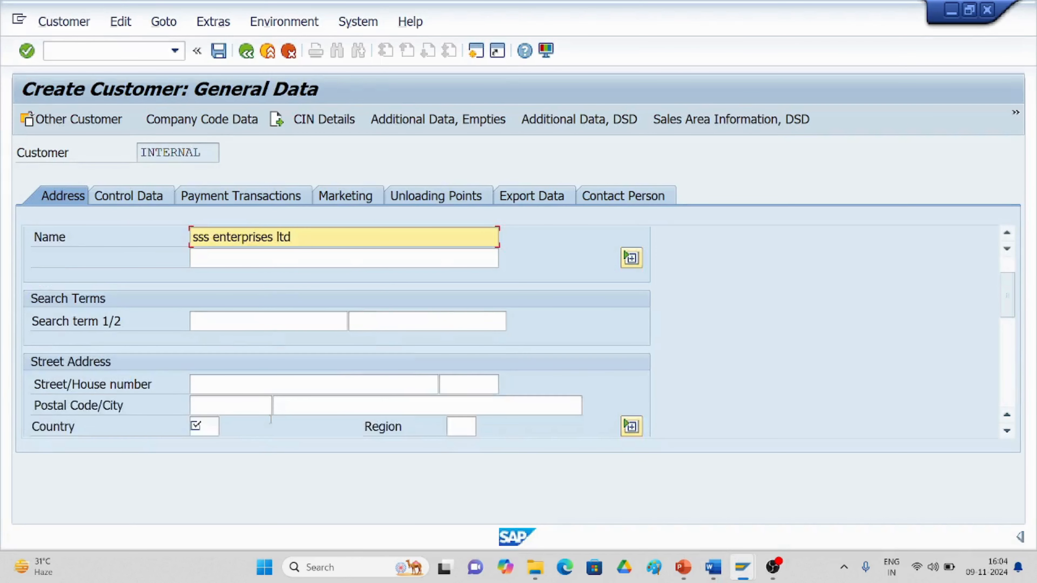
click(203, 300)
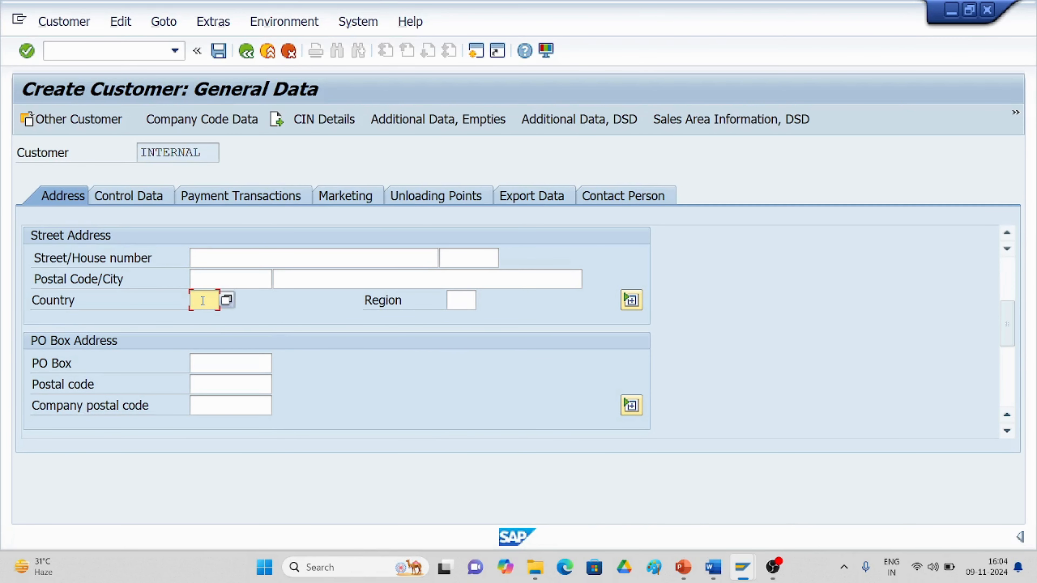
text(in)
click(460, 301)
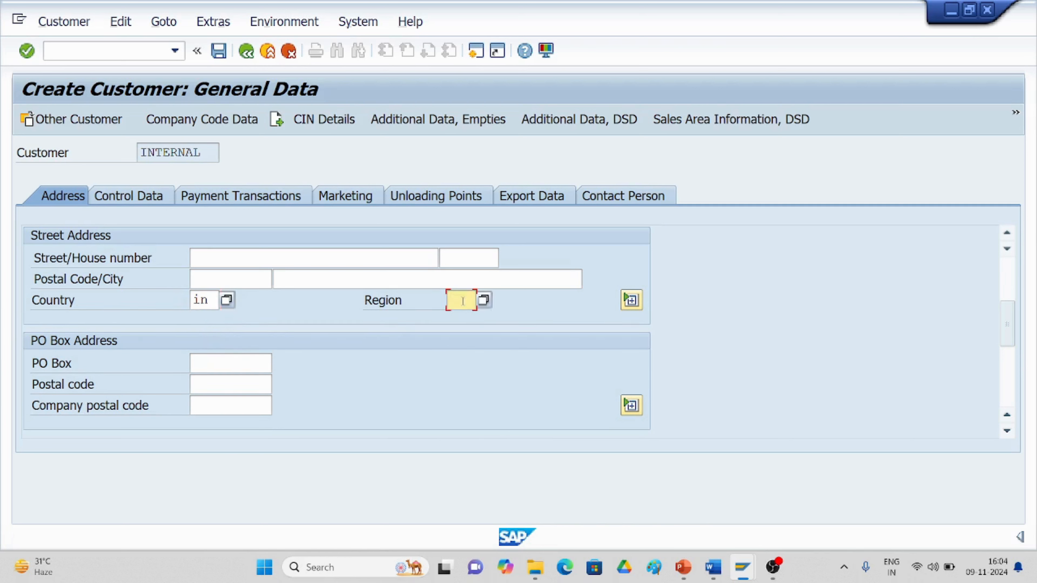
Fill in the street and the postal code in the customer's street address
click(243, 255)
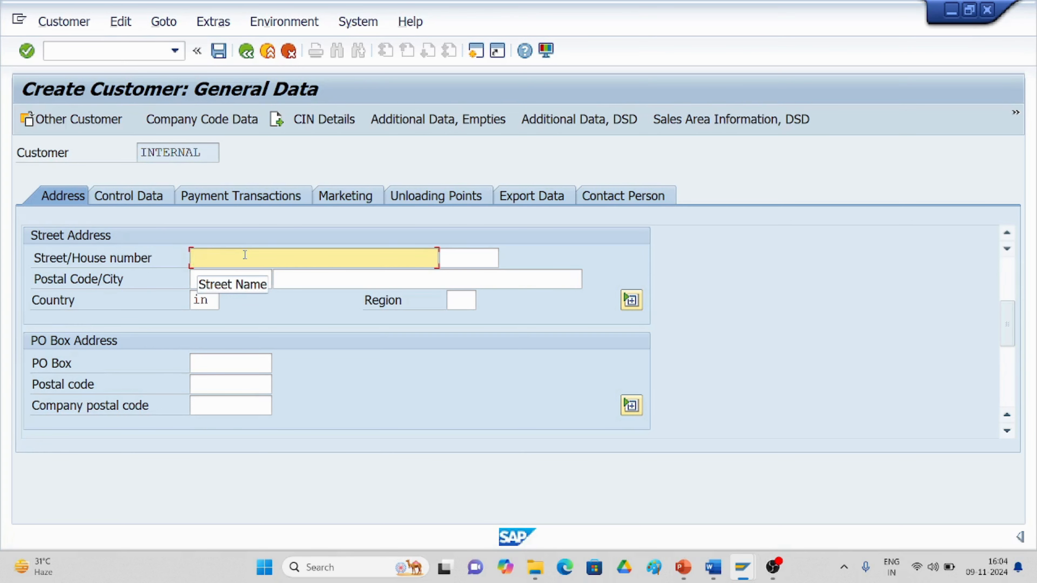
text(g)
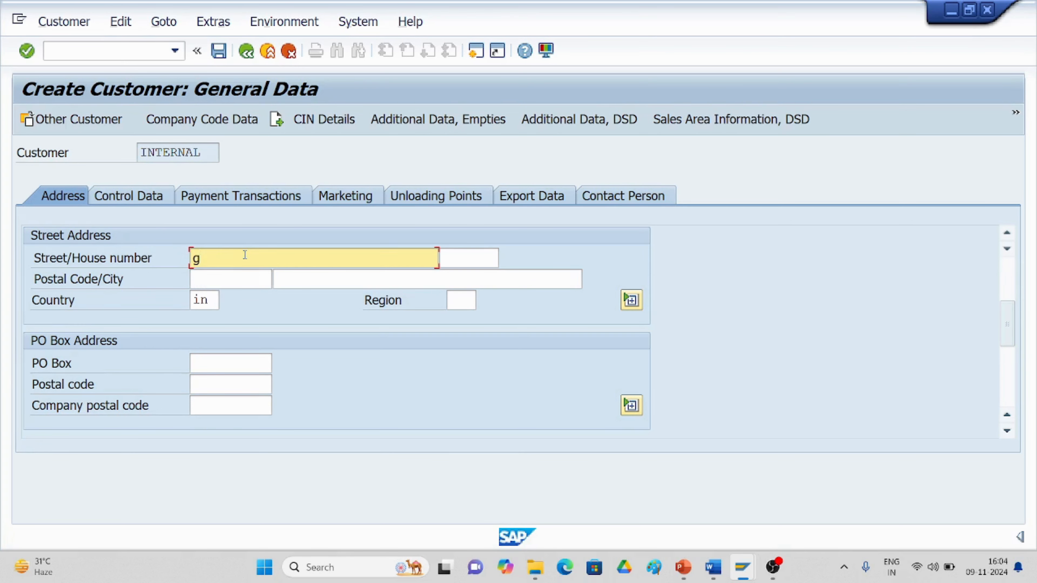
key(BackSpace)
text(srk street)
click(232, 282)
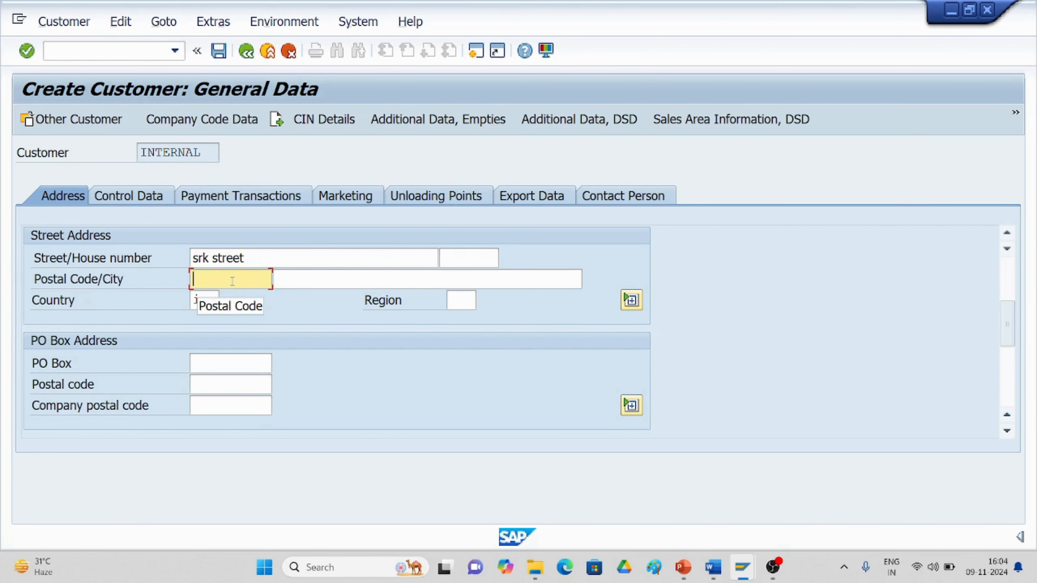
text(530089)
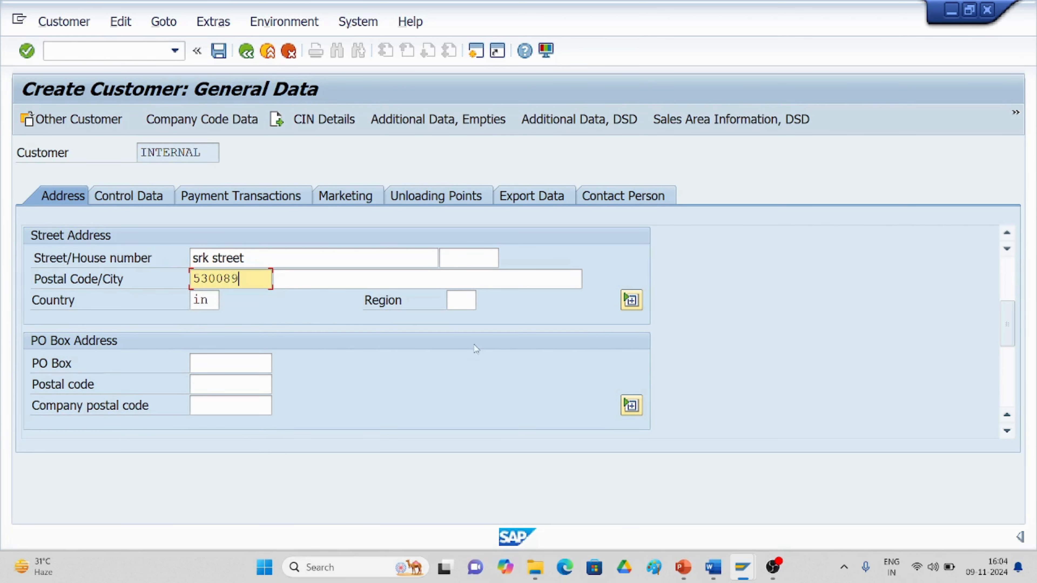
Choose region 04 (Bihar) from the possible entries for the customer's street address
click(461, 300)
click(483, 301)
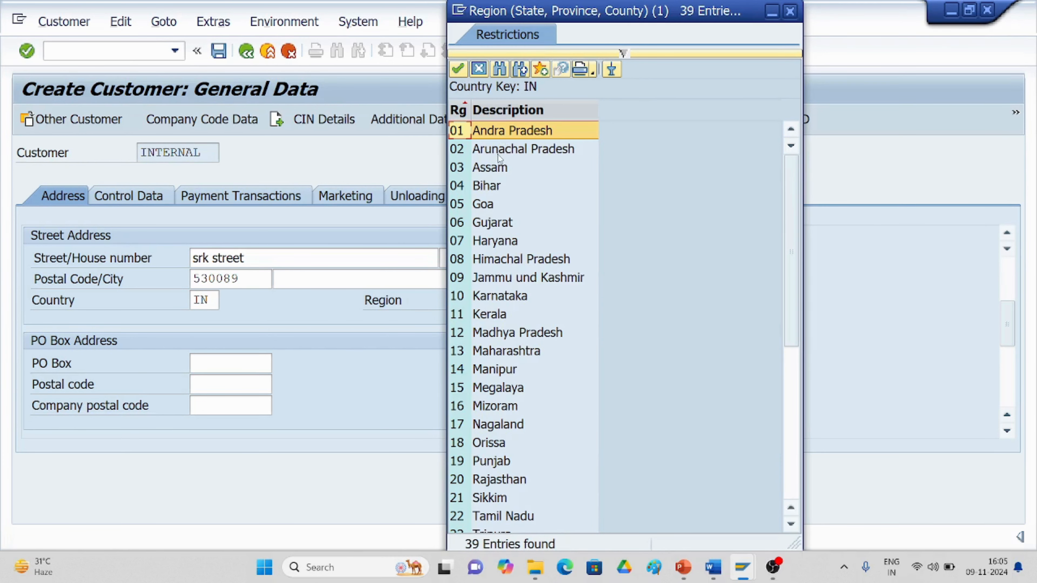
double_click(493, 185)
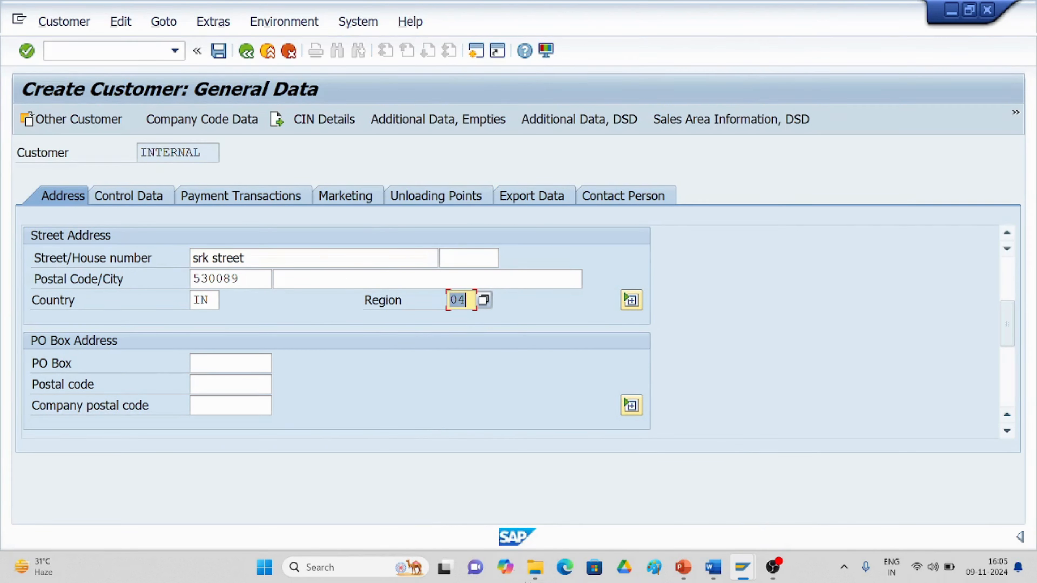
Switch to the Word guide and read on to the instruction about going directly to Company Code Data
click(712, 567)
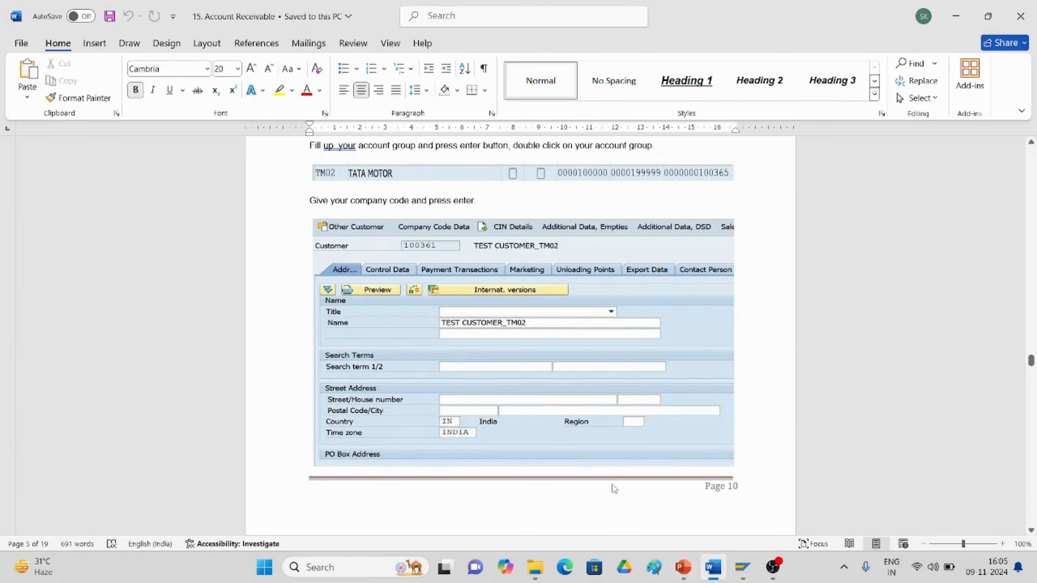
scroll(502, 374, down, 2)
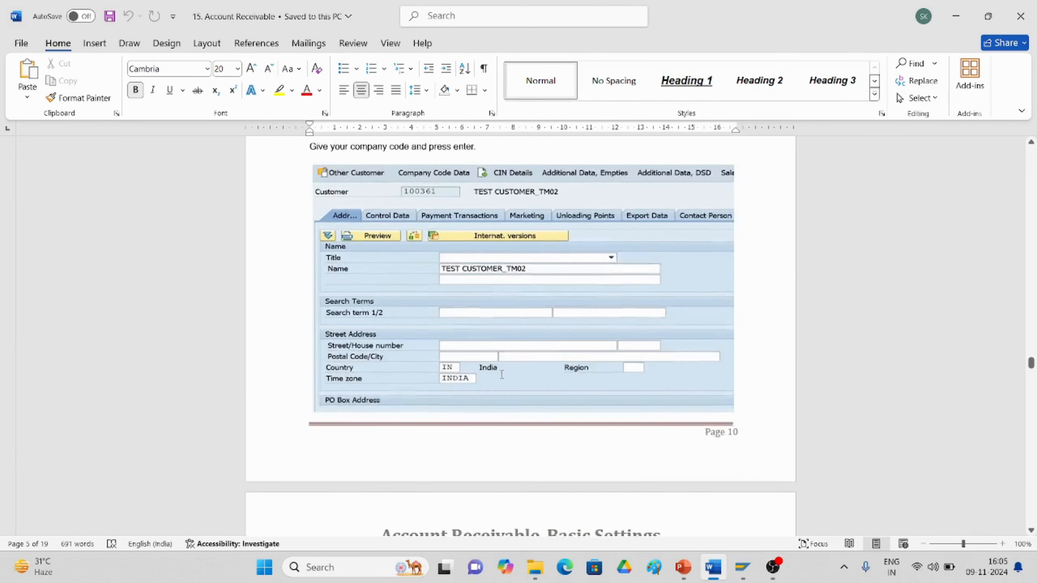
scroll(502, 375, down, 15)
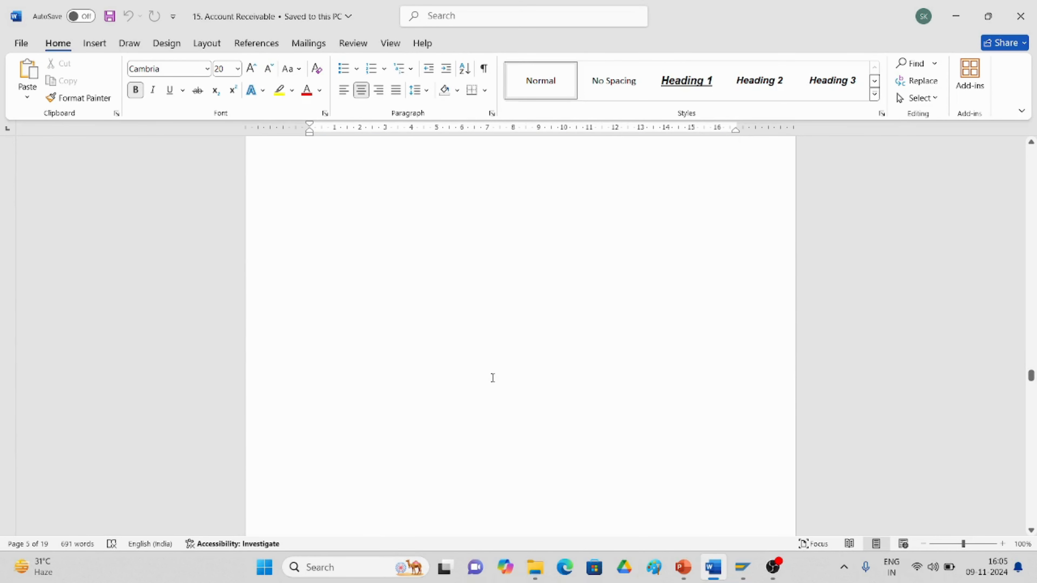
scroll(493, 378, down, 12)
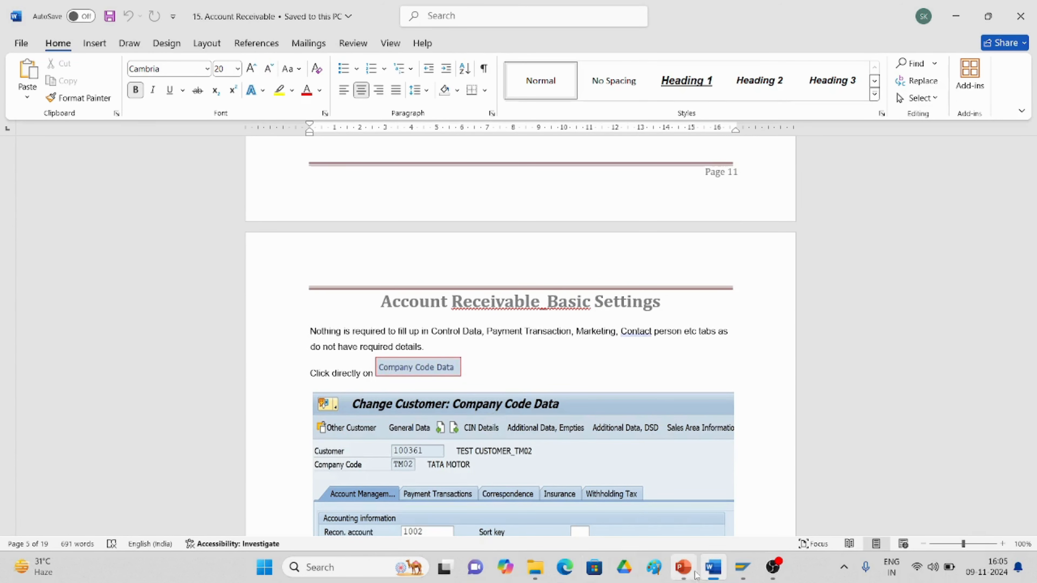
Switch back to SAP, open the customer's company code data and choose reconciliation account 1004 (ACCOUNTS RECEIVABLE A/C)
mouse_move(743, 568)
click(796, 502)
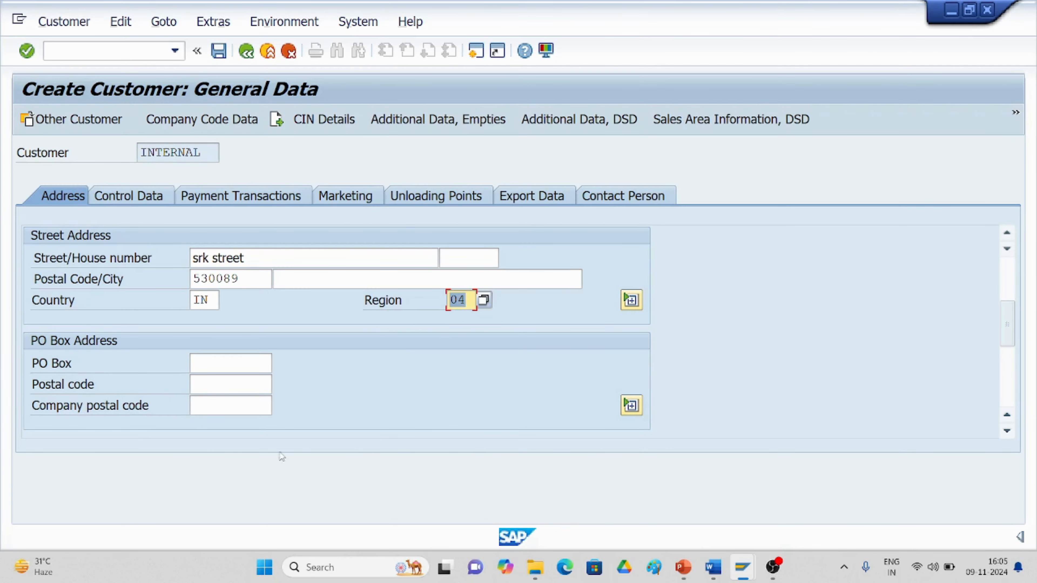
click(214, 127)
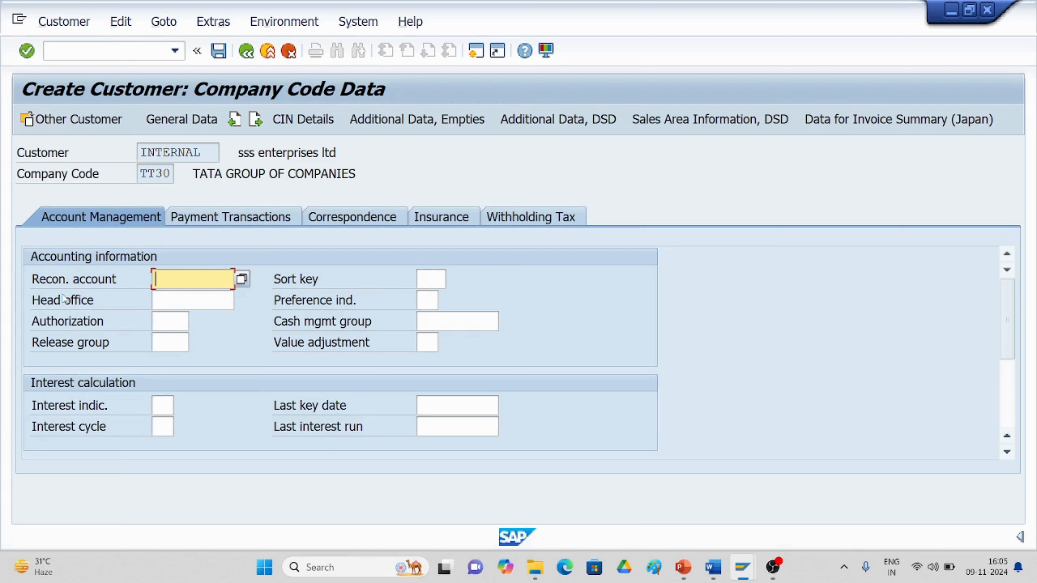
click(241, 281)
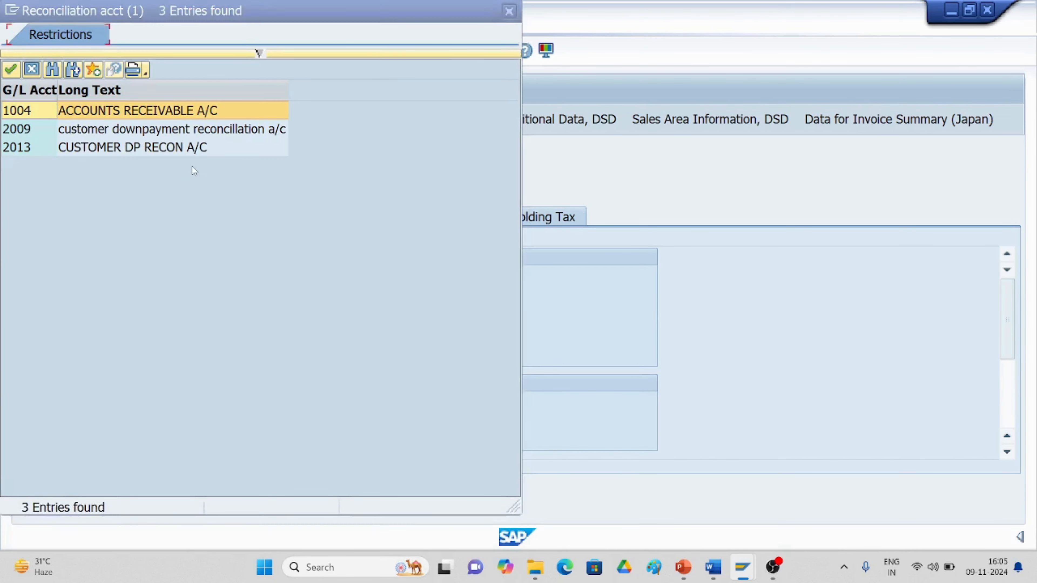
double_click(166, 114)
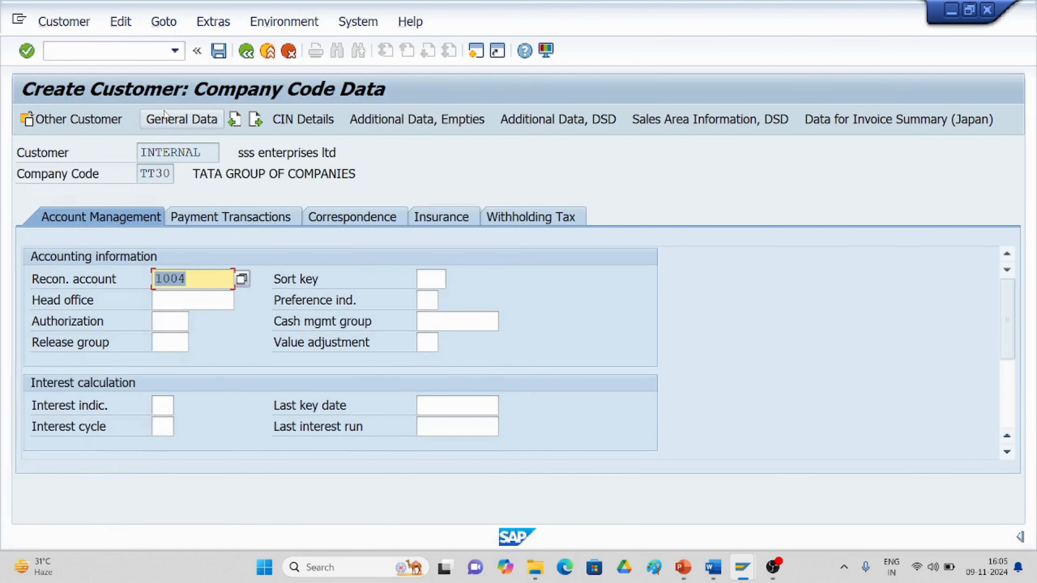
Switch to the Word guide and read the reconciliation account and saving instructions through to the Post a Sales Invoice section
click(713, 567)
scroll(612, 494, down, 6)
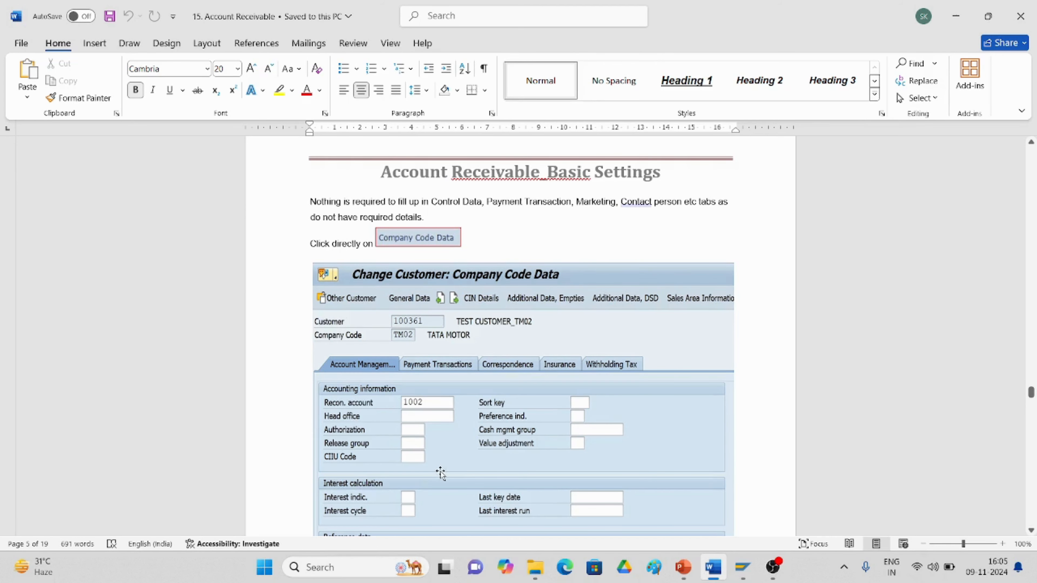
scroll(440, 473, down, 10)
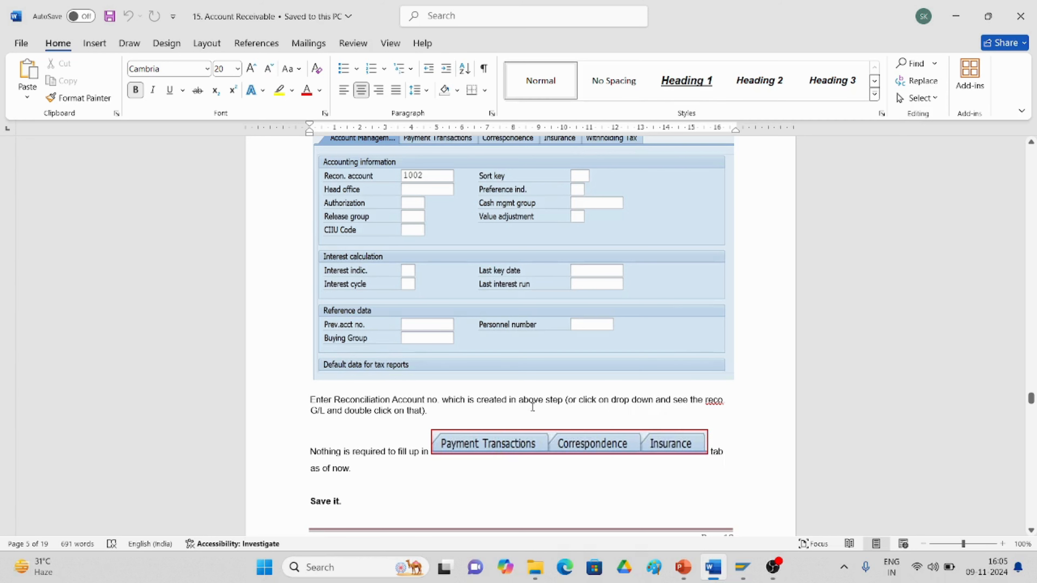
scroll(423, 417, down, 3)
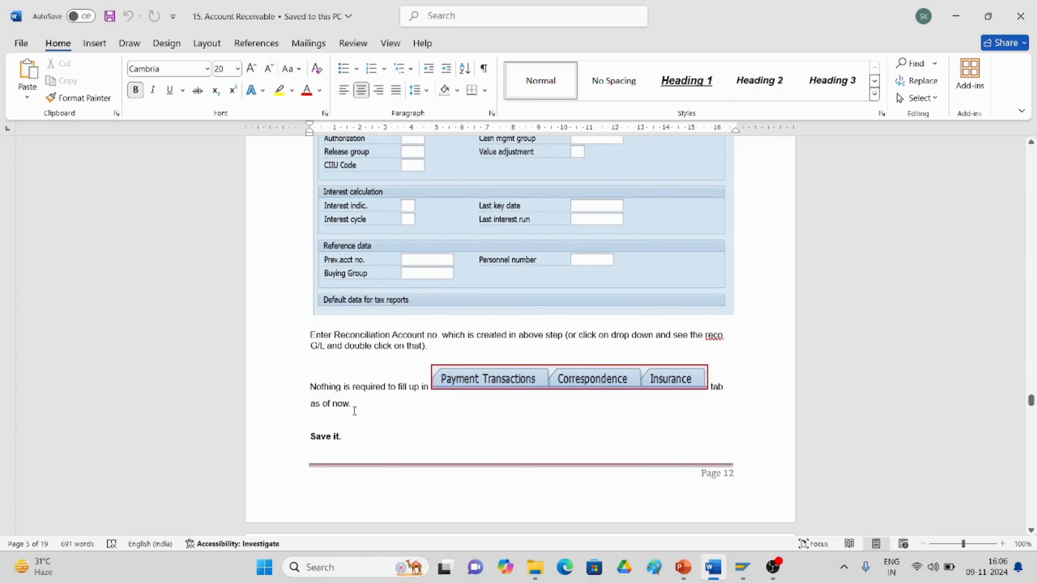
scroll(421, 432, down, 5)
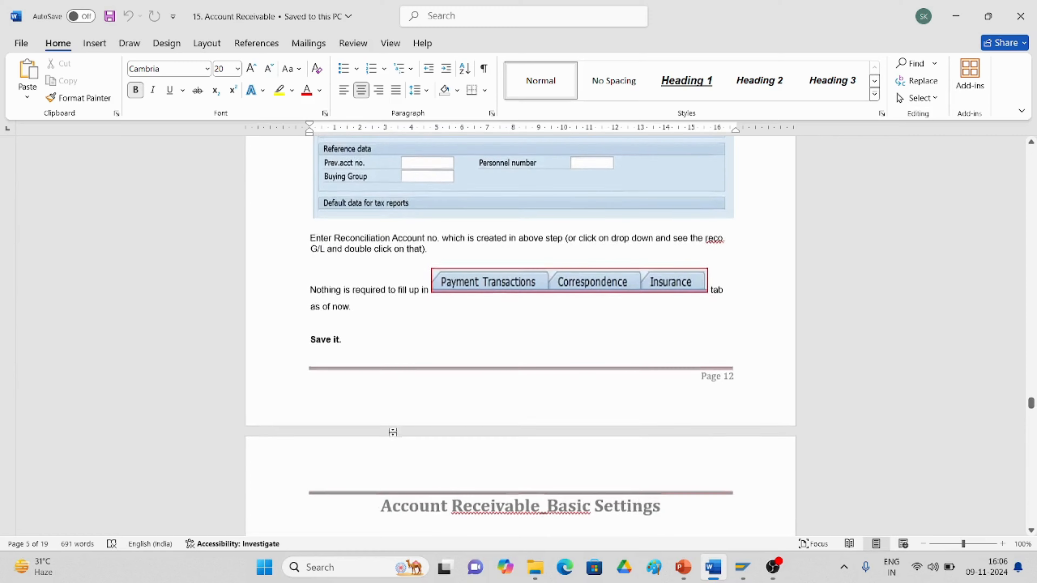
scroll(511, 474, down, 5)
scroll(511, 467, down, 5)
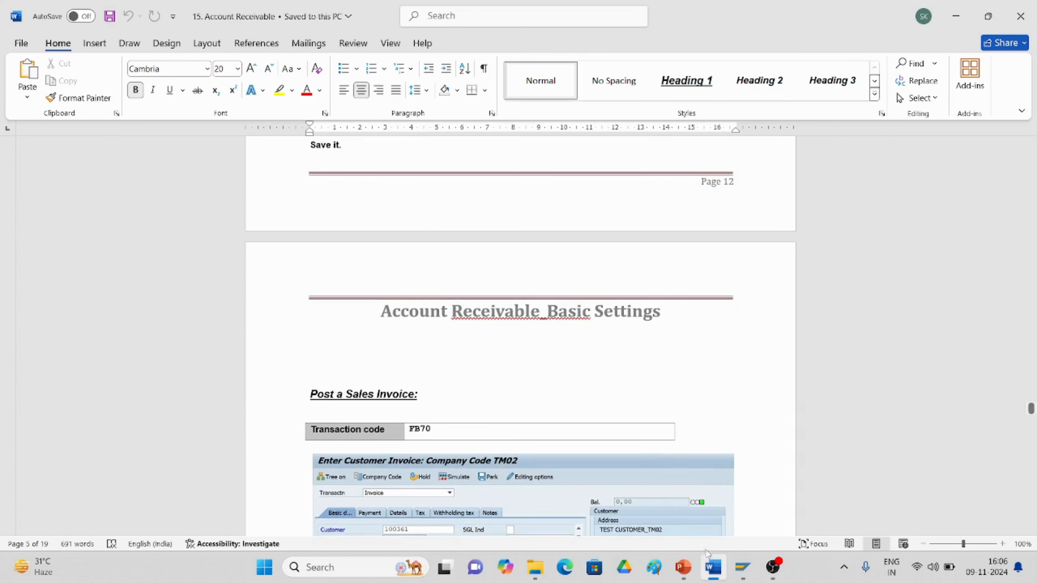
Switch back to SAP, save the new customer and leave customer creation for the SAP Easy Access screen
click(741, 566)
click(747, 502)
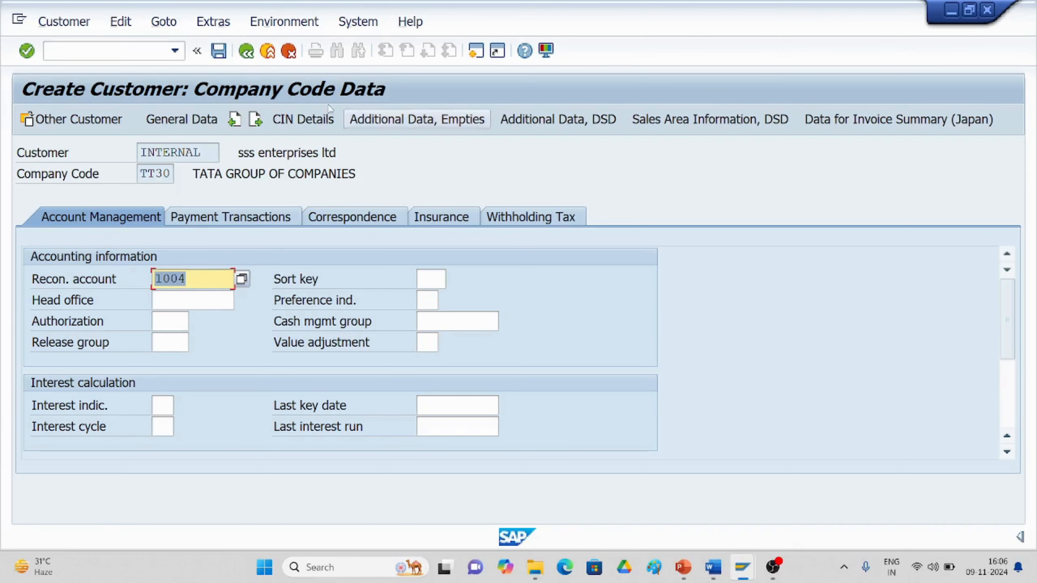
click(219, 54)
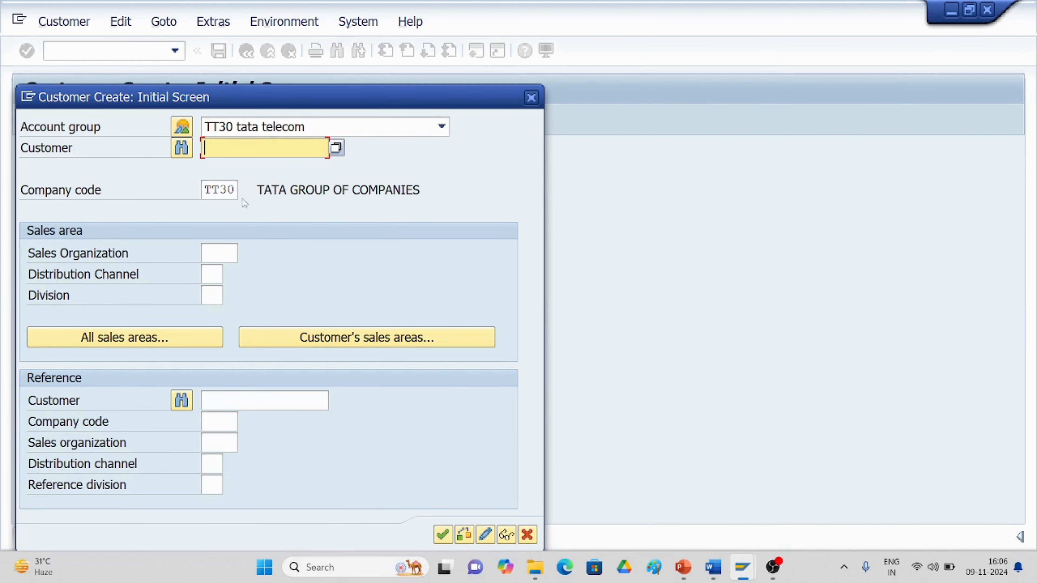
click(530, 98)
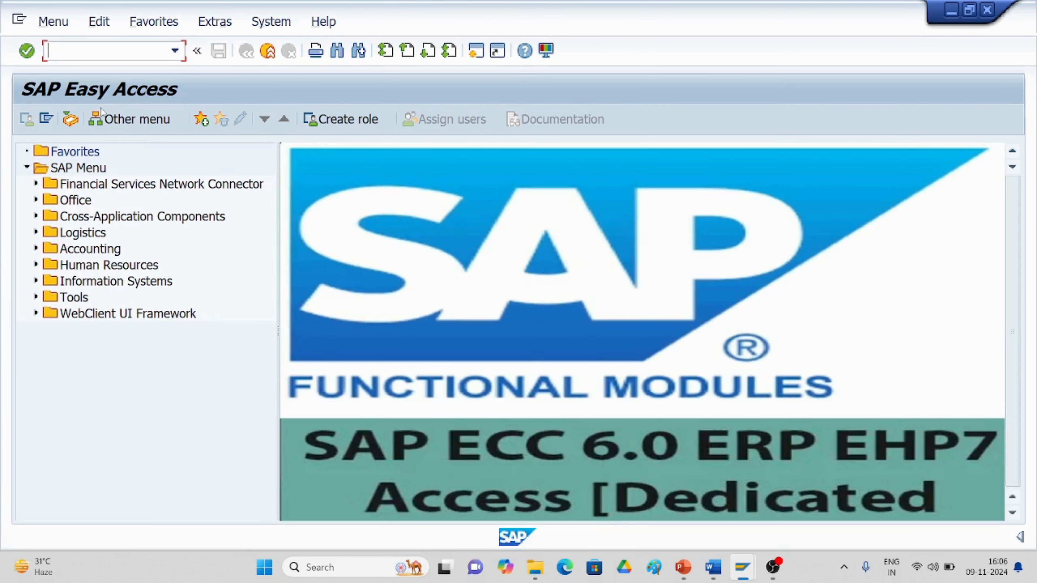
Run transaction code /nxd03 and display the new customer's company code data for company code TT30
text(/nxd03)
key(Return)
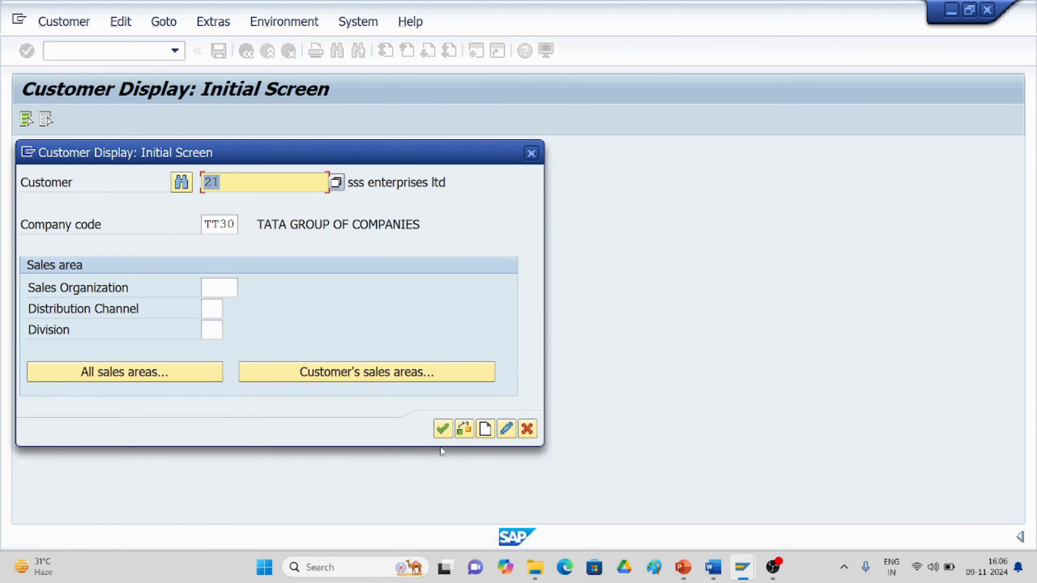
click(442, 429)
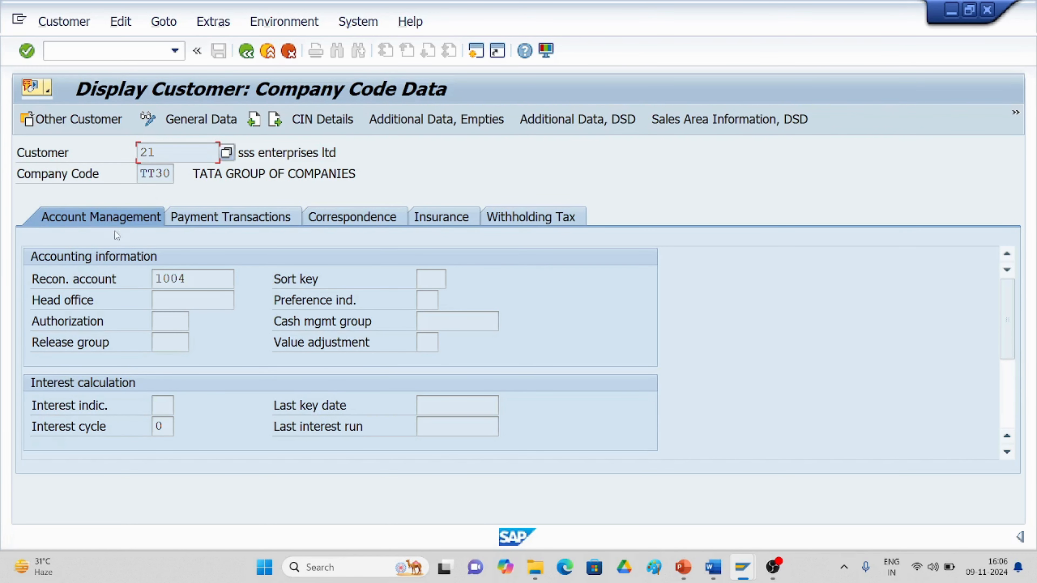
View the displayed customer's general data, and run transaction code /nxd02 to open the same customer for change in company code TT30
click(195, 126)
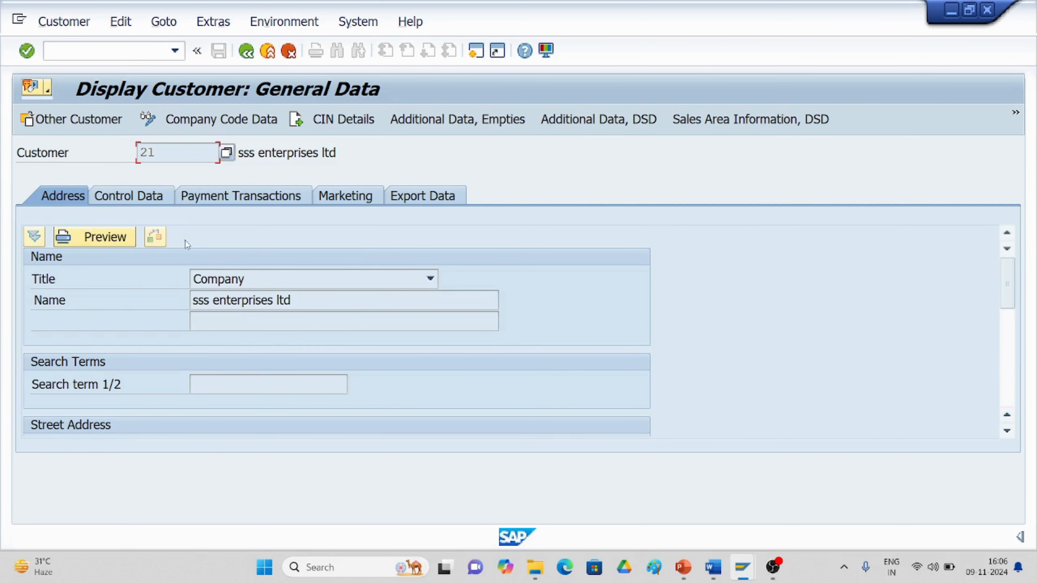
click(92, 54)
text(/)
text(nxd02)
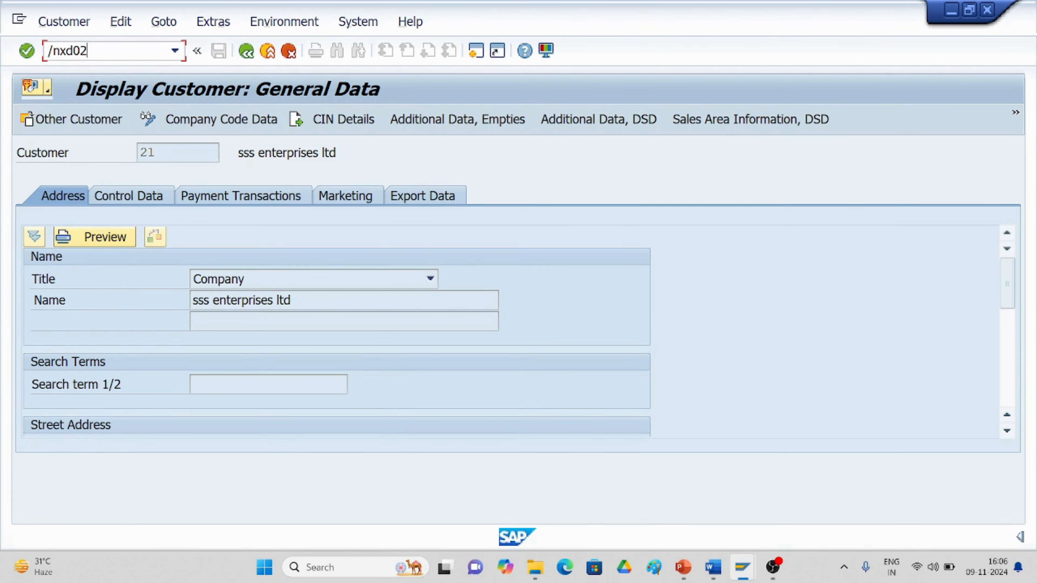
key(Return)
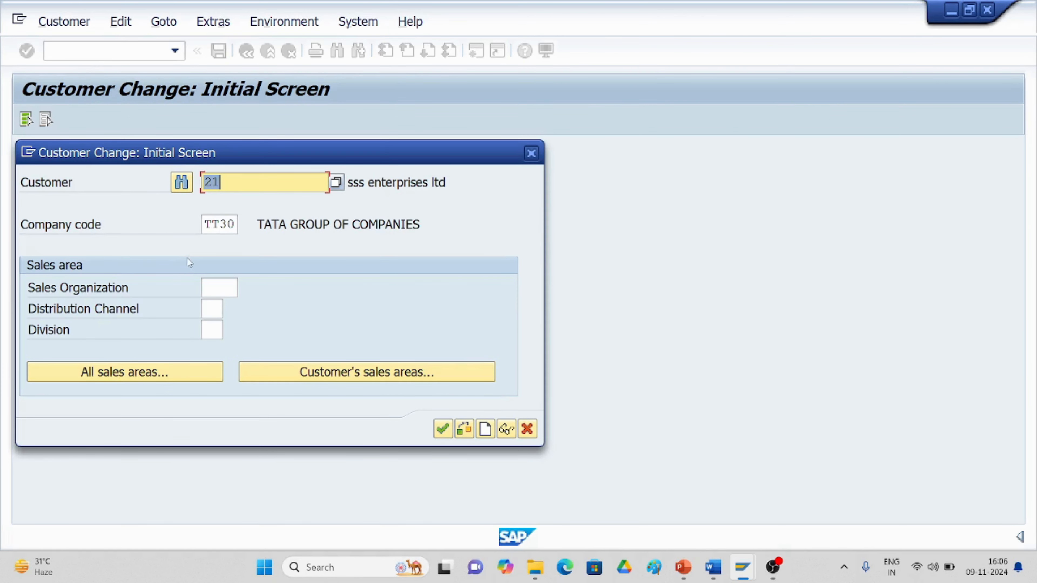
click(444, 429)
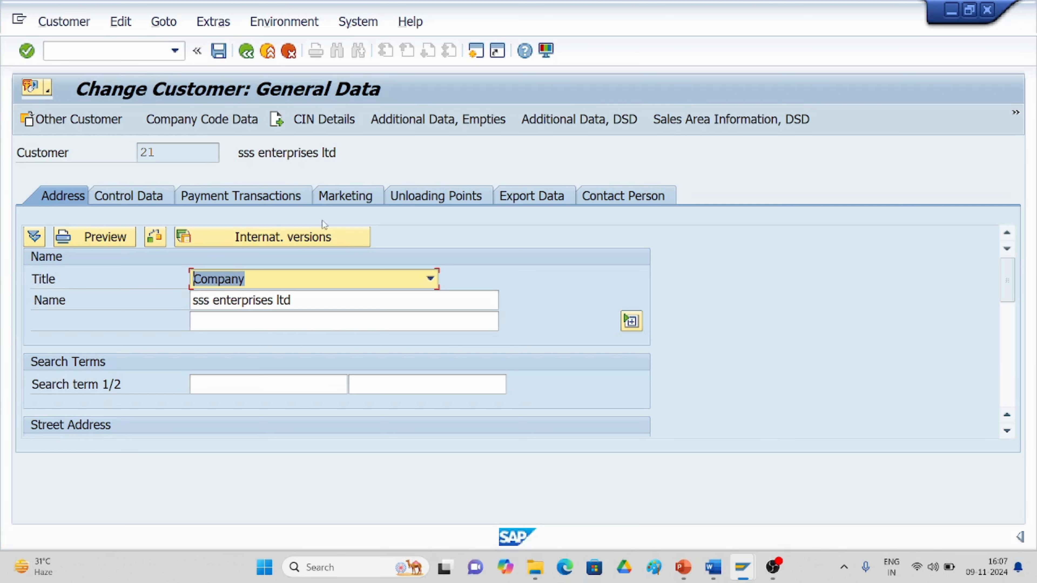
Switch to the Word guide and read the Post a Sales Invoice section with its transaction code and example entry
click(713, 569)
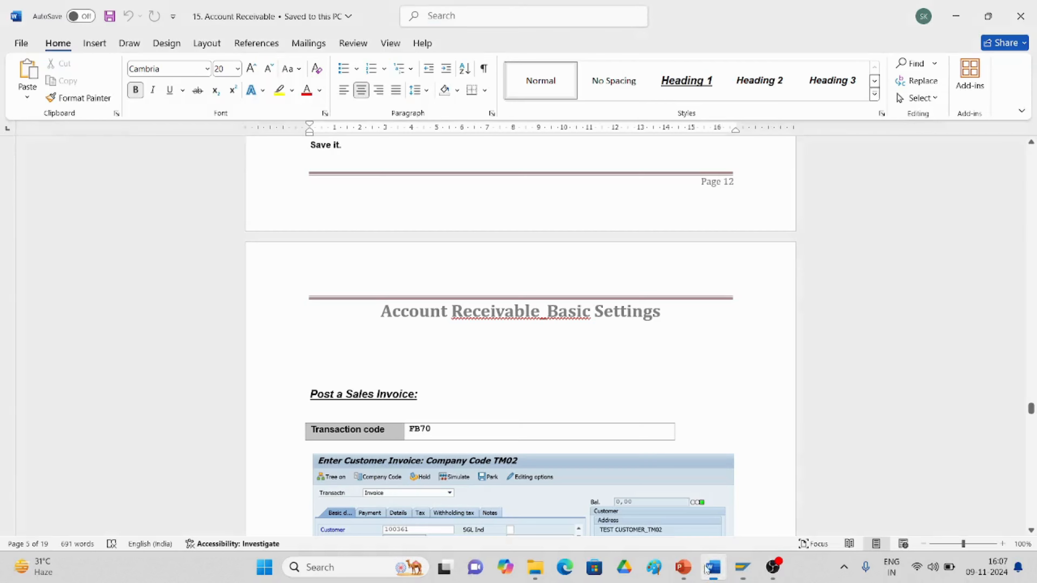
scroll(541, 393, down, 2)
scroll(389, 367, down, 3)
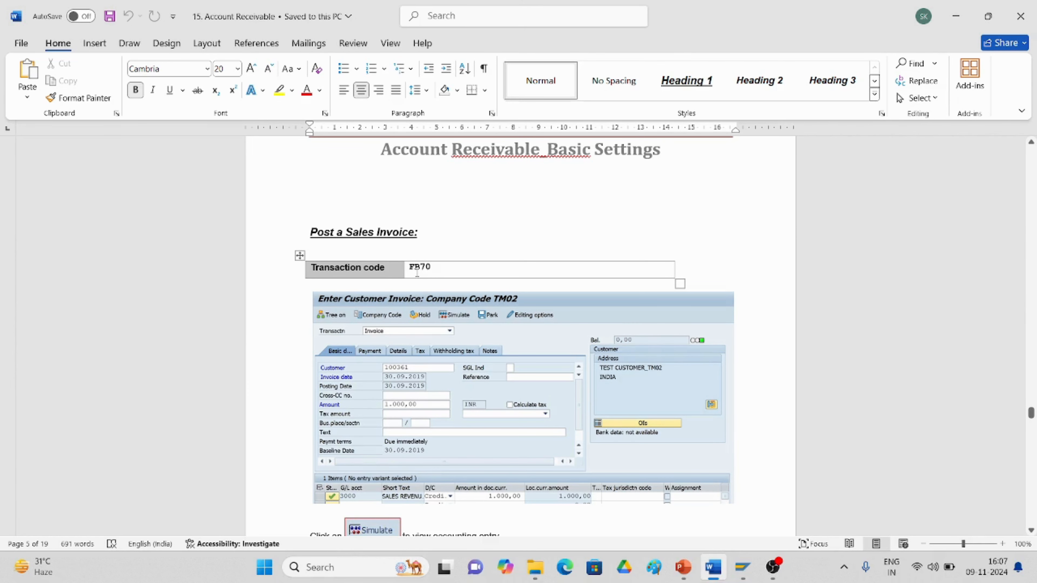
Switch back to SAP and run transaction code /nfb70 to open customer invoice entry
mouse_move(742, 567)
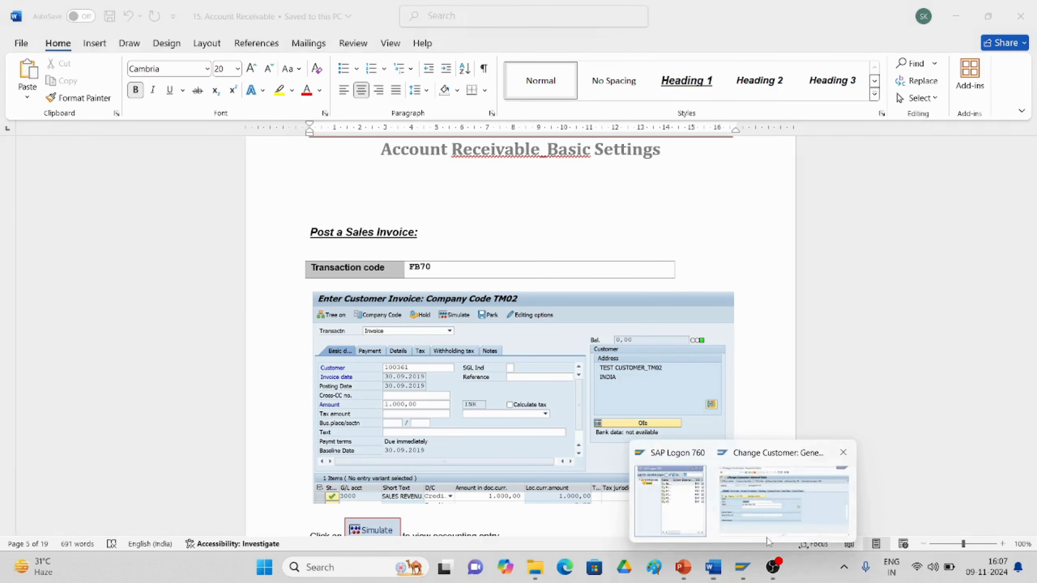
click(788, 501)
click(72, 52)
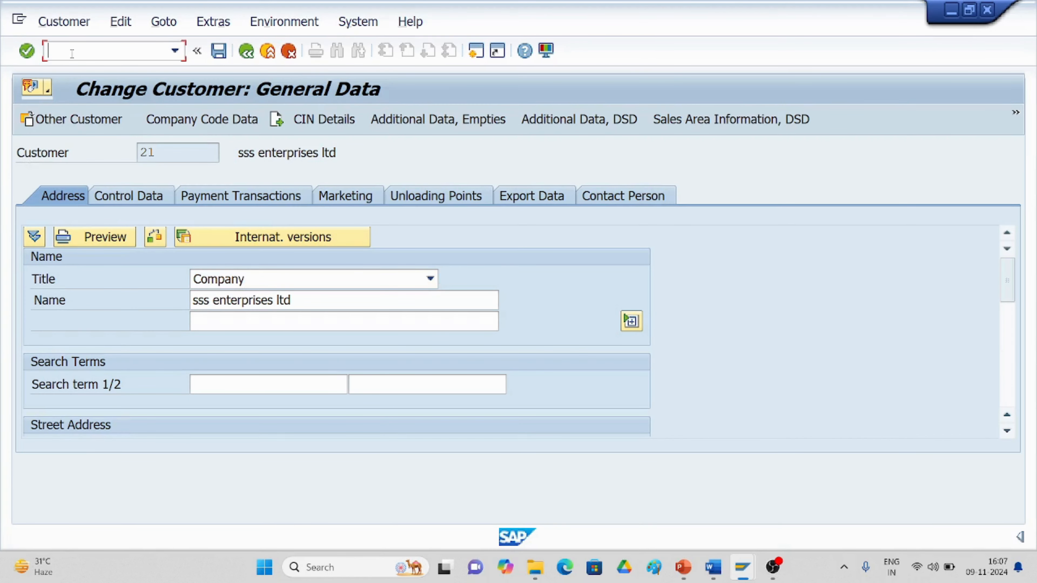
text(/nfb70)
key(Return)
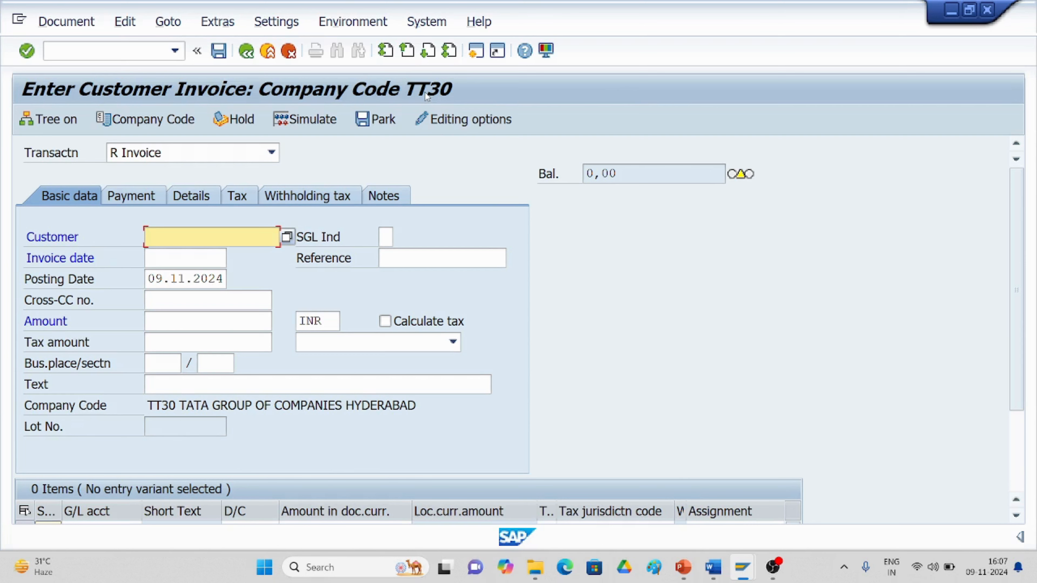
Search the customers of company code TT30 and choose SSS ENTERPRISES LTD as the invoice customer
click(287, 237)
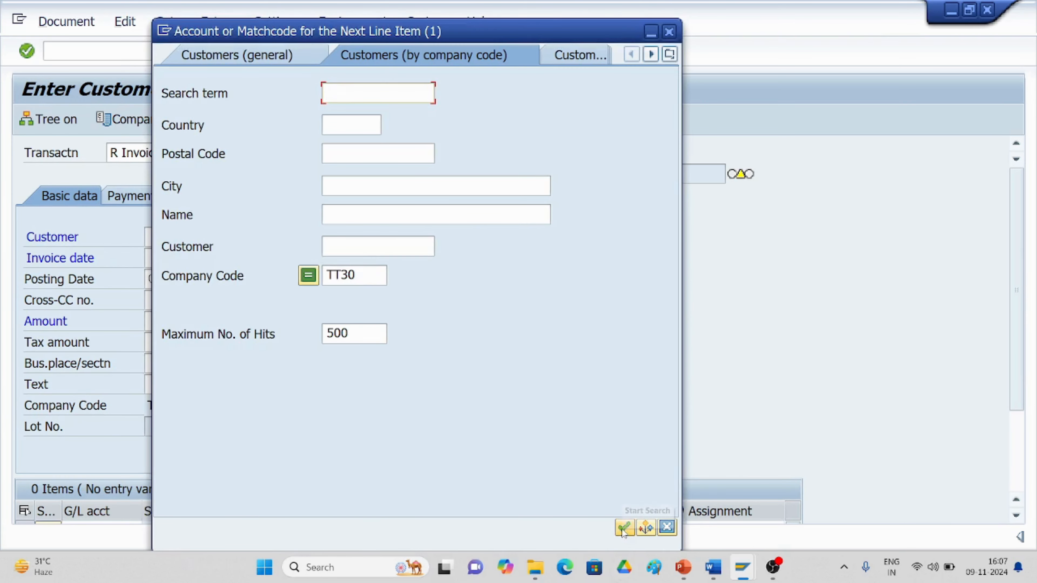
click(625, 528)
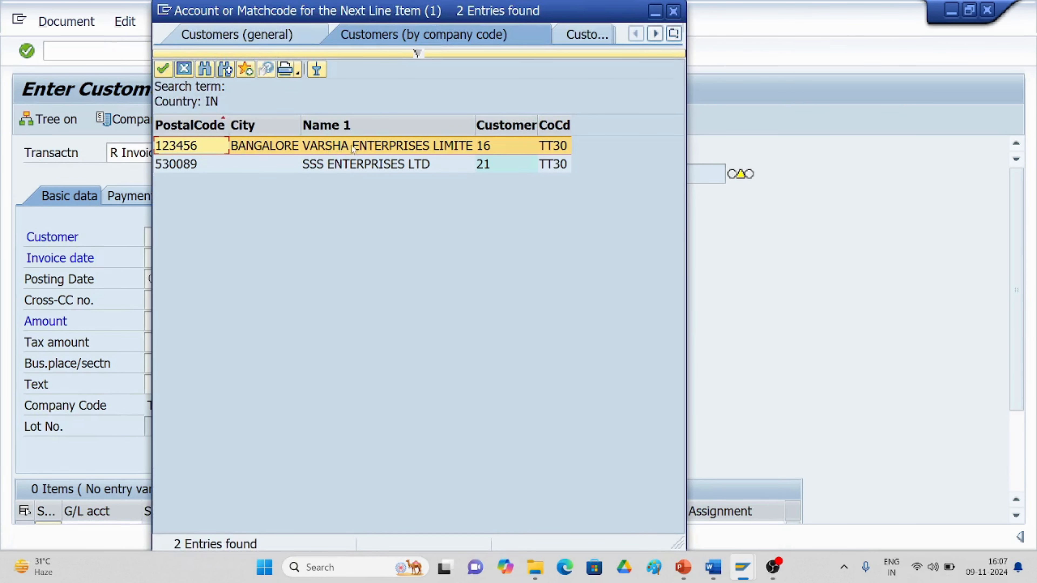
double_click(343, 165)
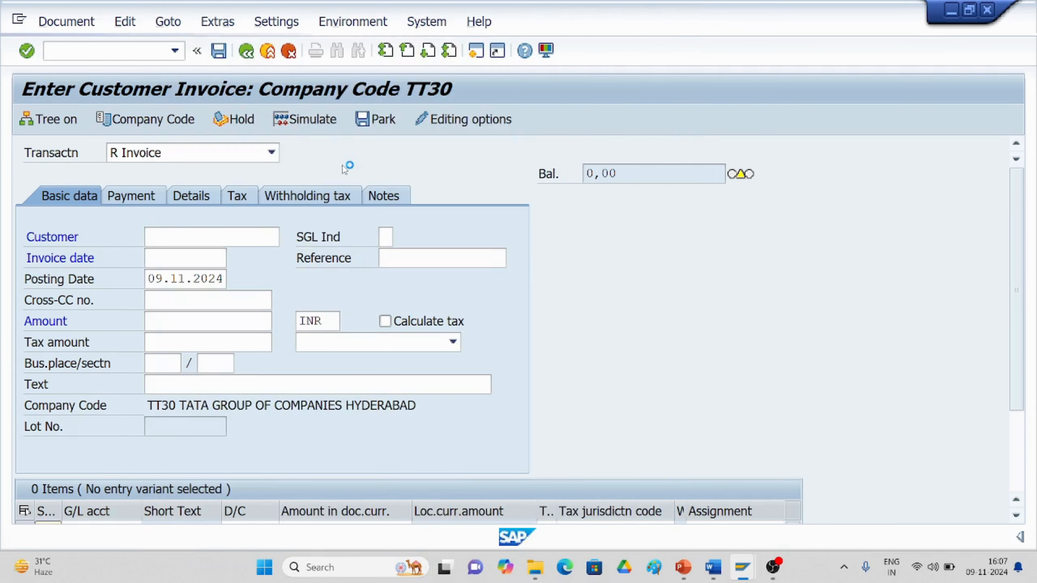
click(171, 237)
Set the invoice date to 09.11.2024 and the invoice amount to 5000 INR
click(173, 258)
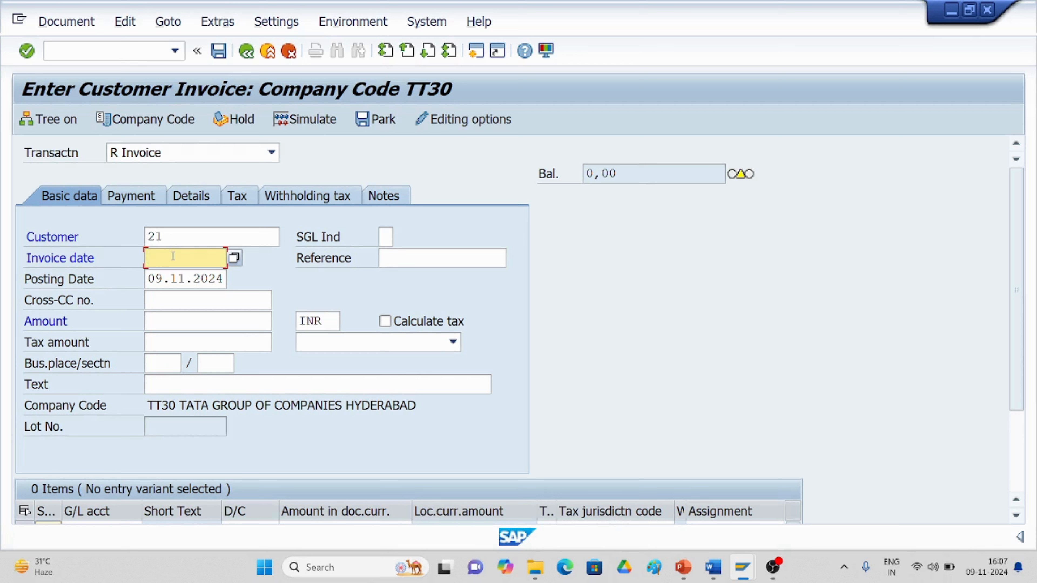
text(09.11.2024)
click(175, 323)
text(5000)
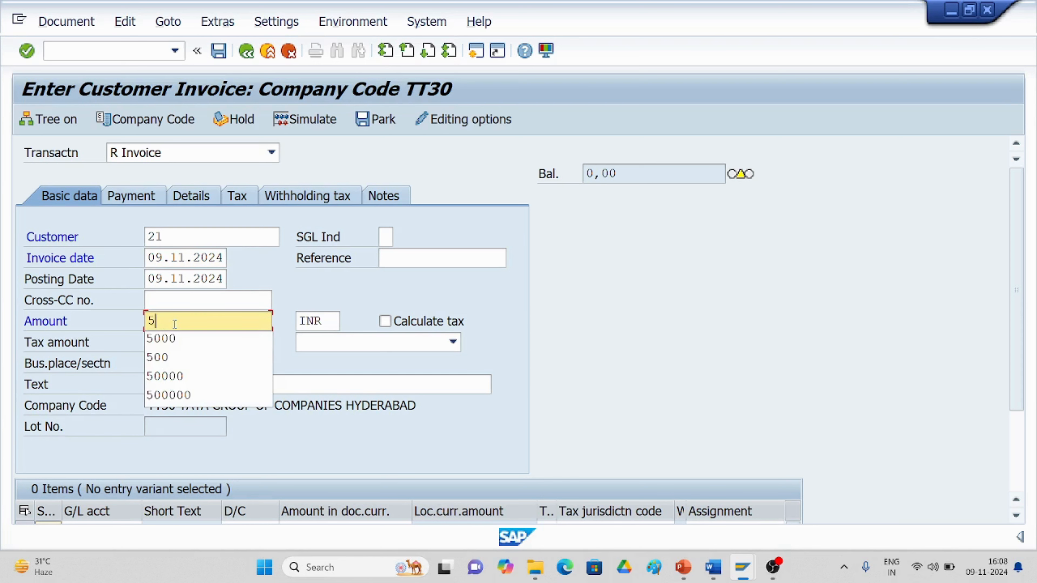
click(205, 338)
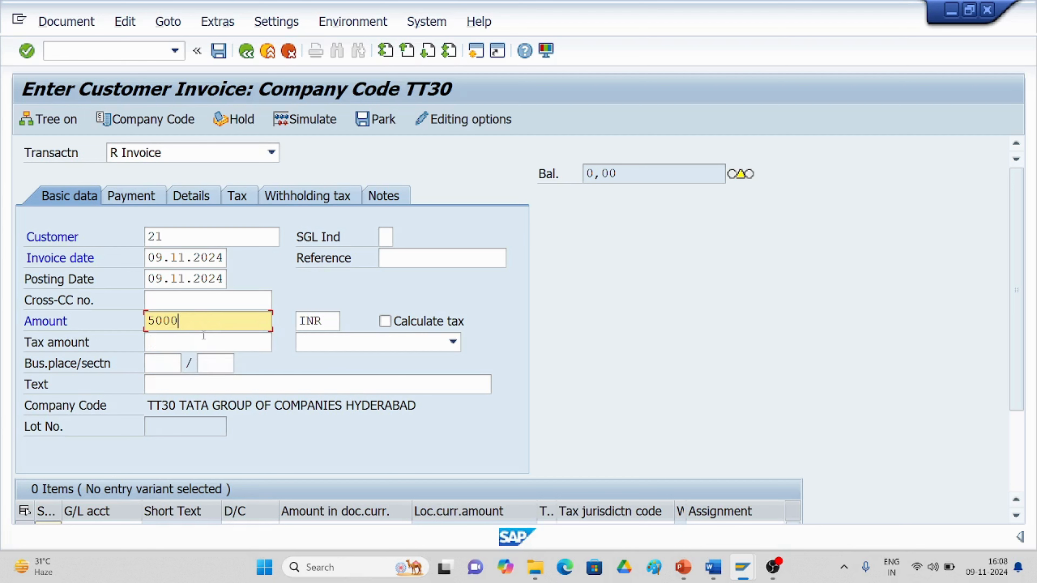
Enter "being invoice raised" as the invoice text in the basic data
click(185, 385)
text(b)
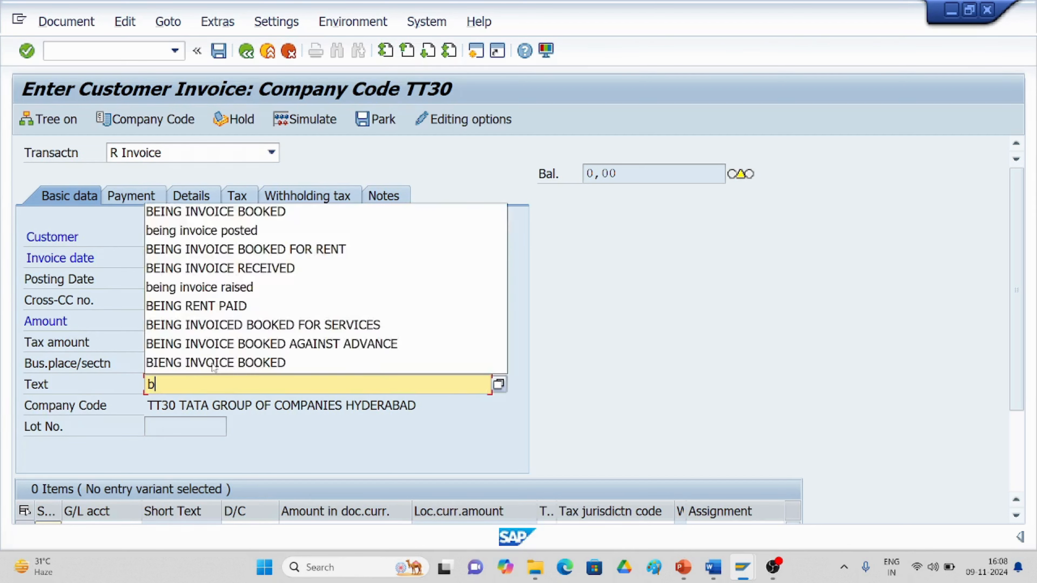
text(eing ino)
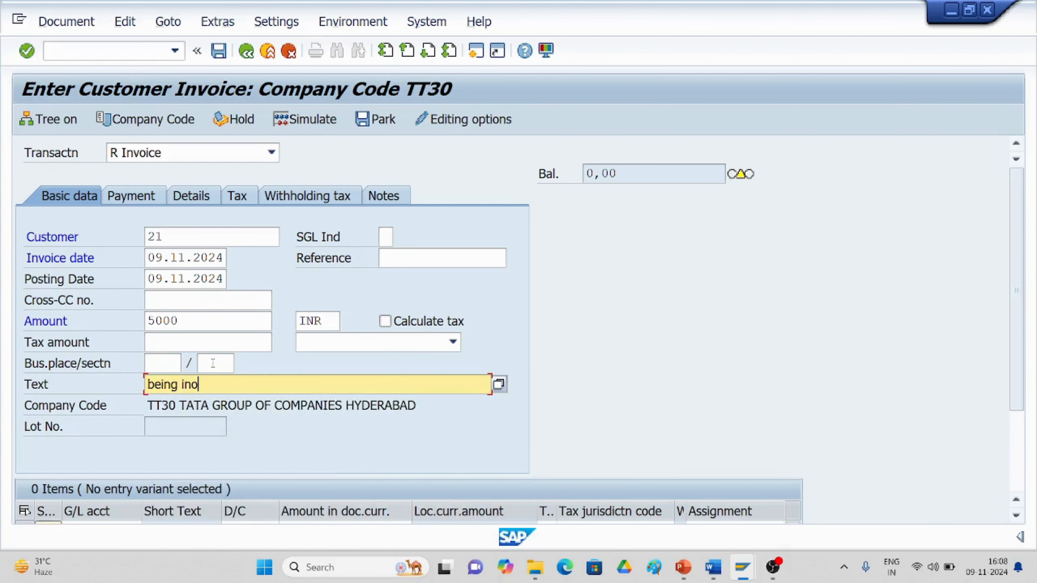
key(BackSpace)
text(vic)
key(BackSpace)
key(BackSpace)
text(oice raised)
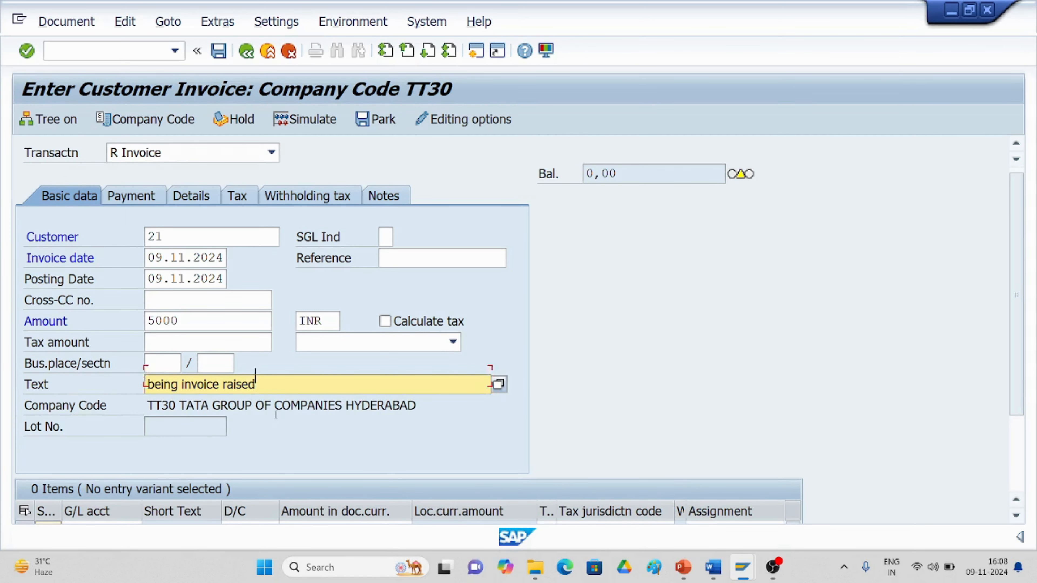
In the first line item, choose G/L account 4001 (SALE REVENUE A/C) and enter a credit amount of 5000
scroll(286, 423, down, 1)
scroll(216, 458, down, 1)
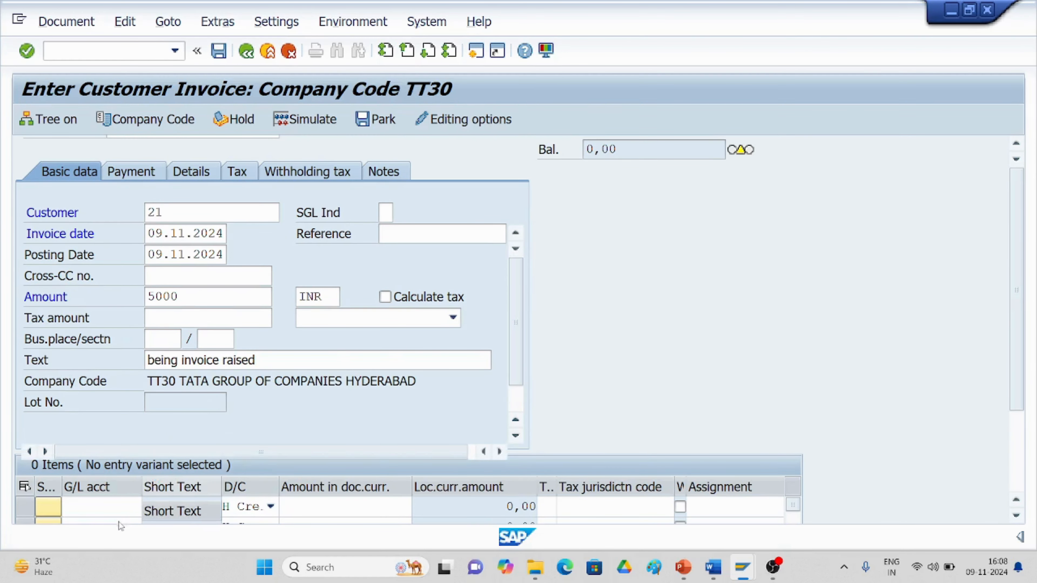
scroll(462, 373, down, 2)
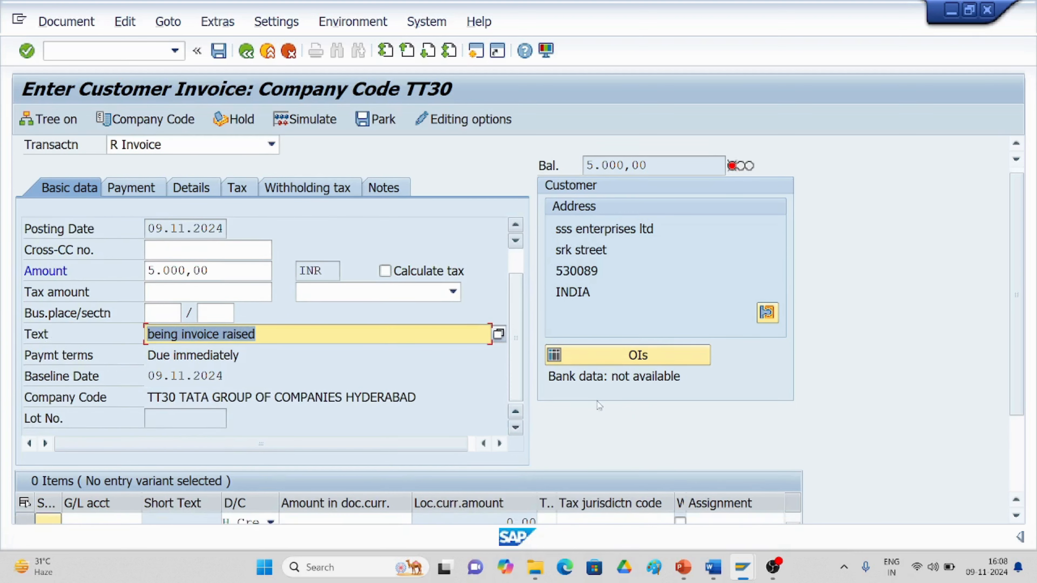
scroll(599, 406, down, 1)
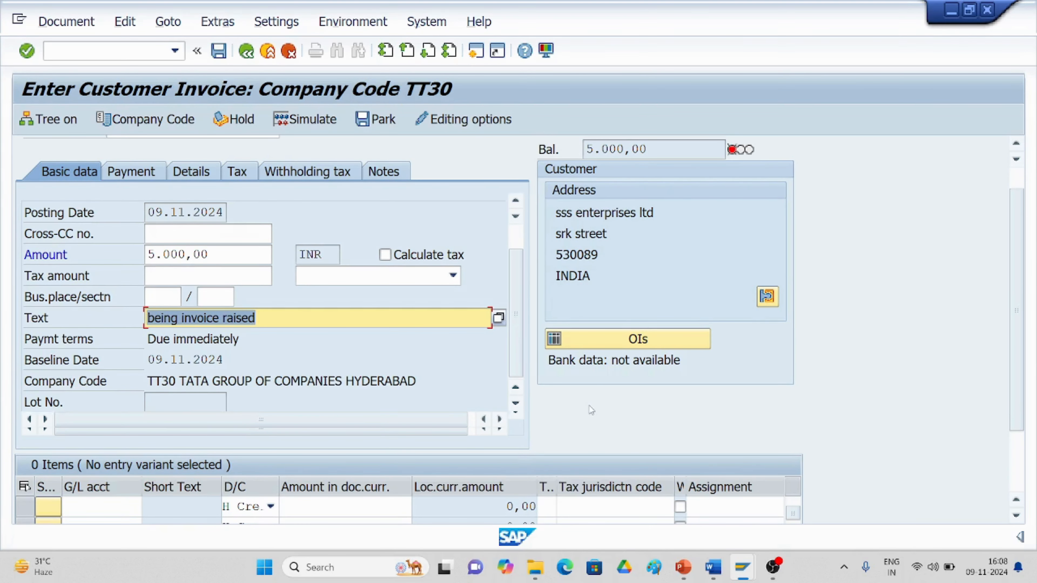
scroll(590, 406, down, 4)
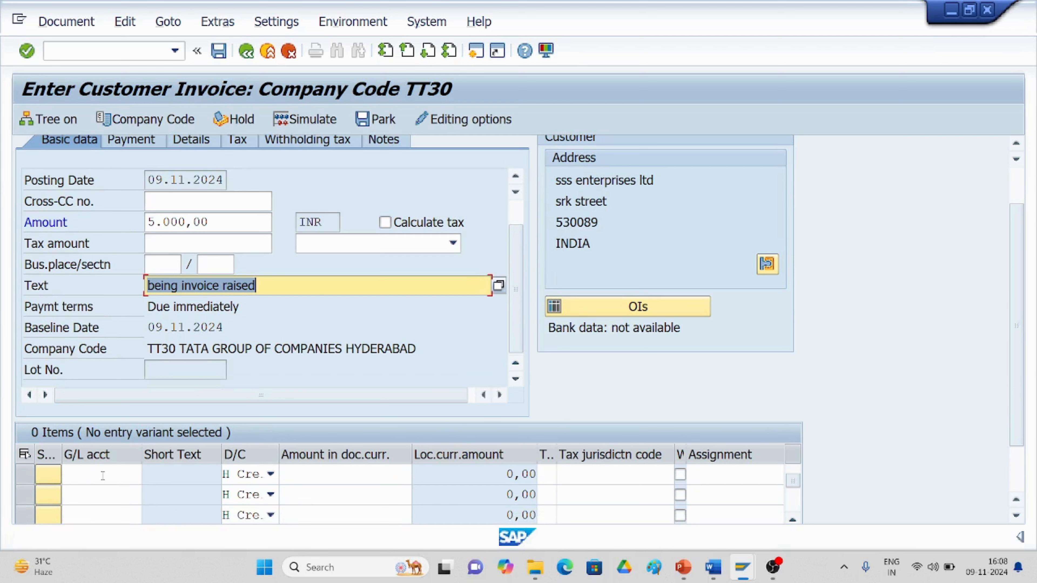
click(102, 476)
click(149, 478)
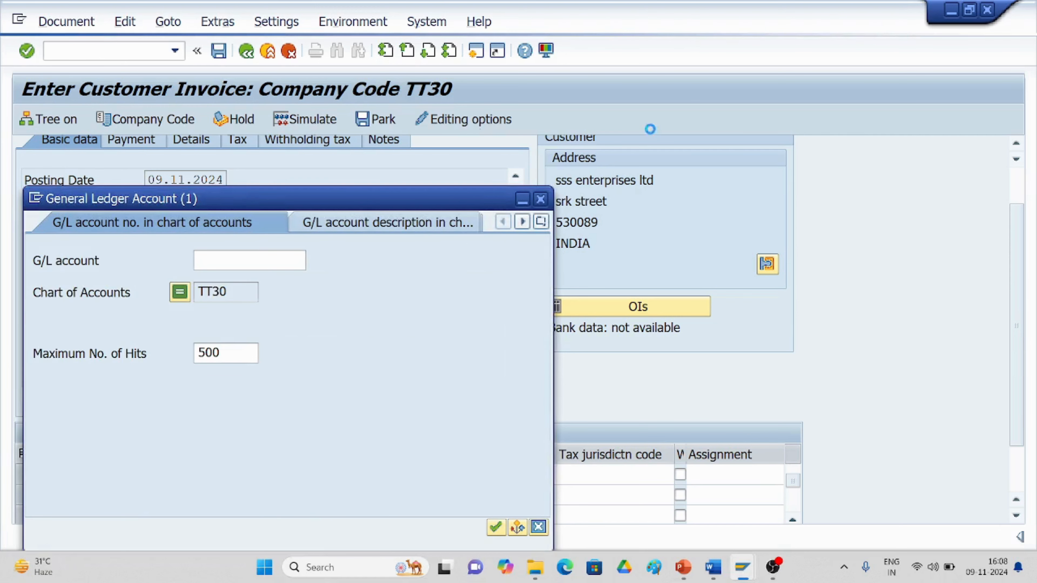
click(497, 528)
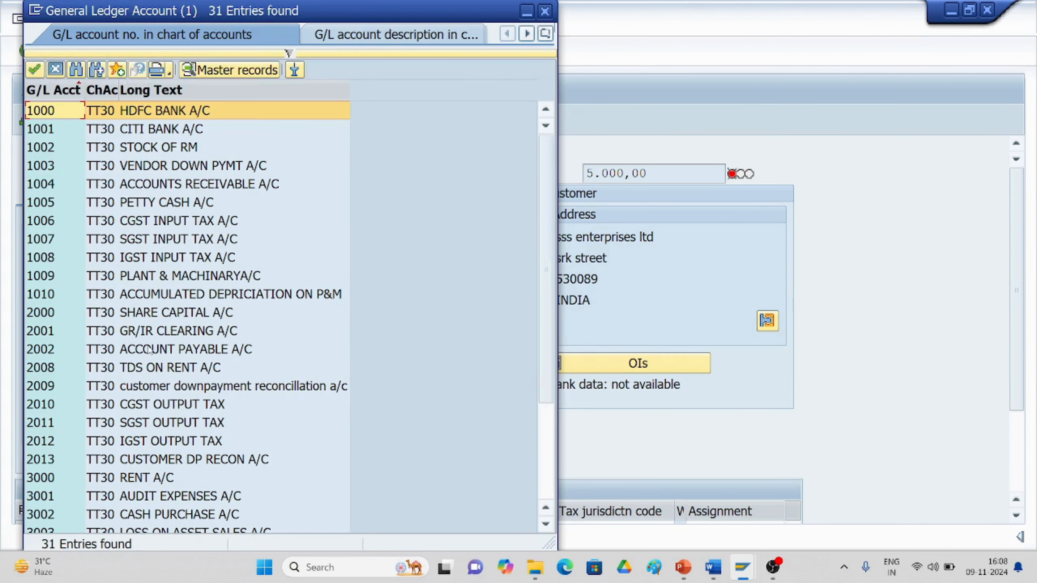
scroll(142, 390, down, 3)
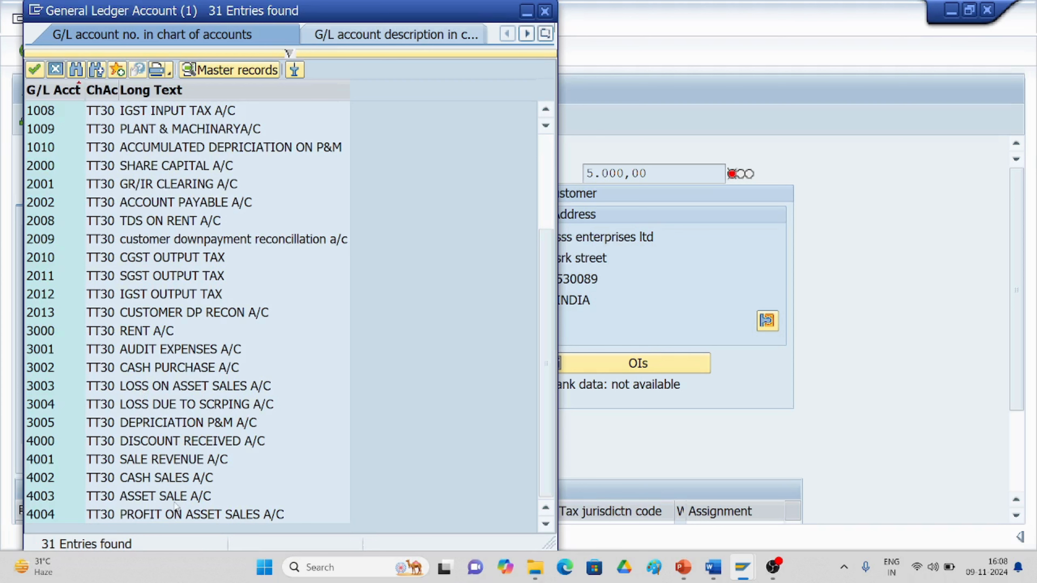
click(179, 461)
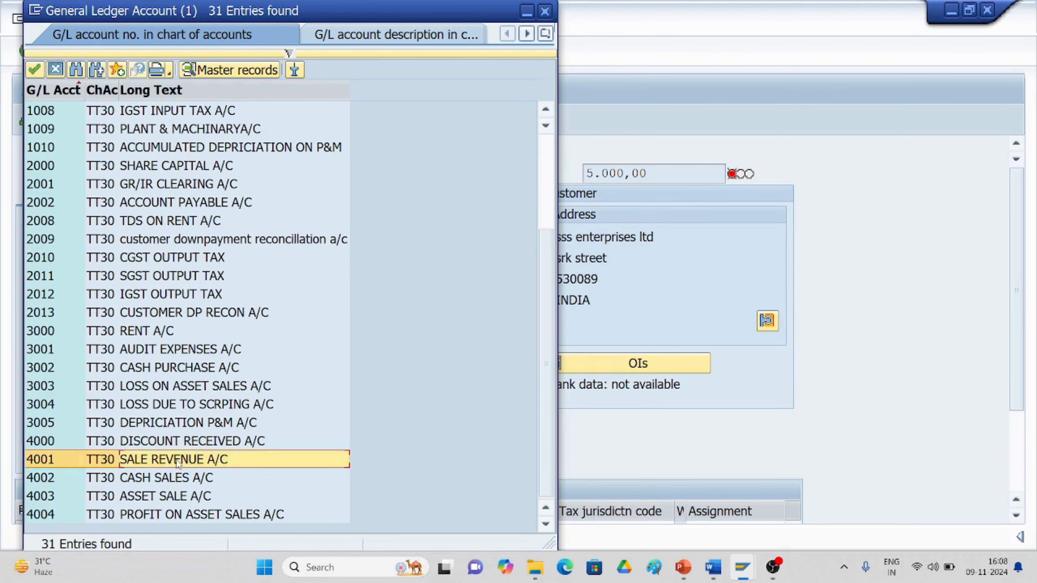
double_click(178, 461)
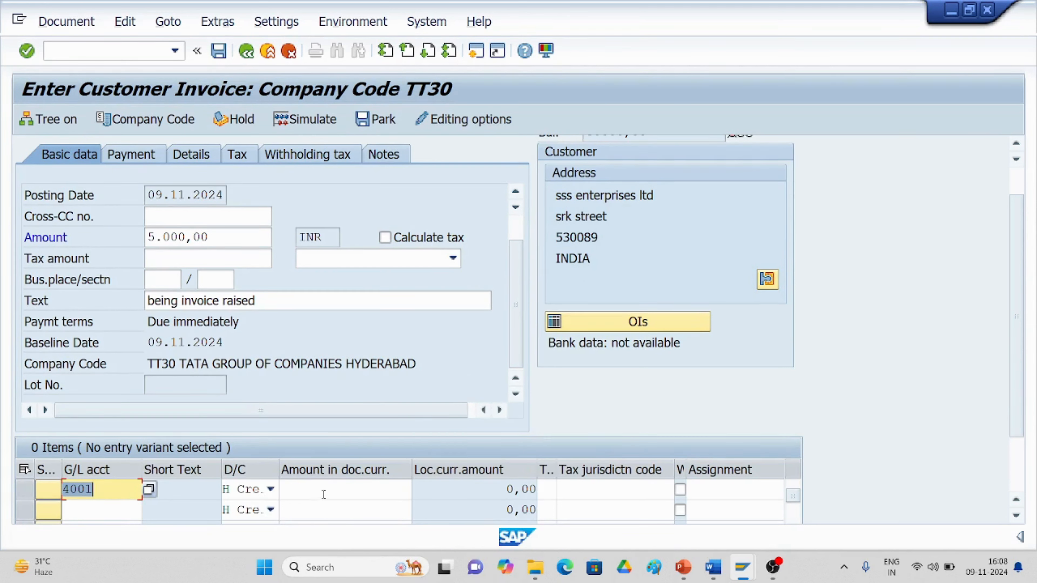
click(319, 486)
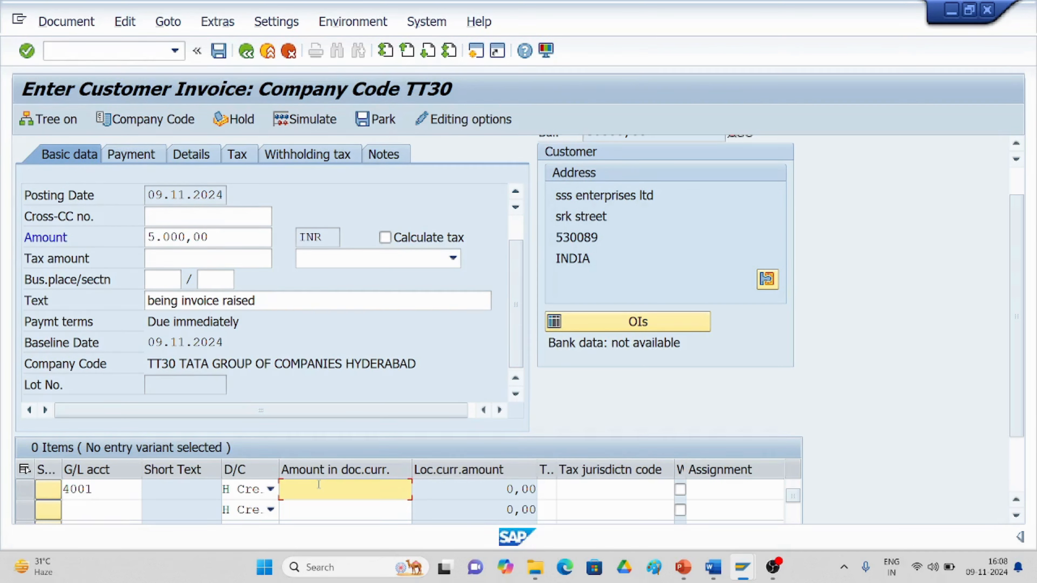
text(5000)
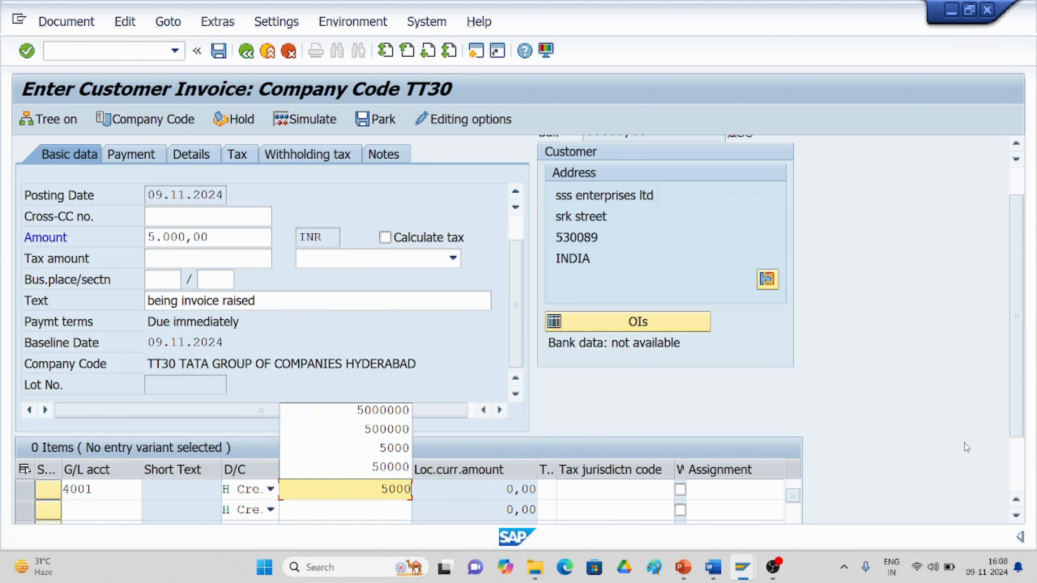
Enter "being invoice raised" as the line text of the G/L account 4001 item
drag(1019, 434, 1016, 489)
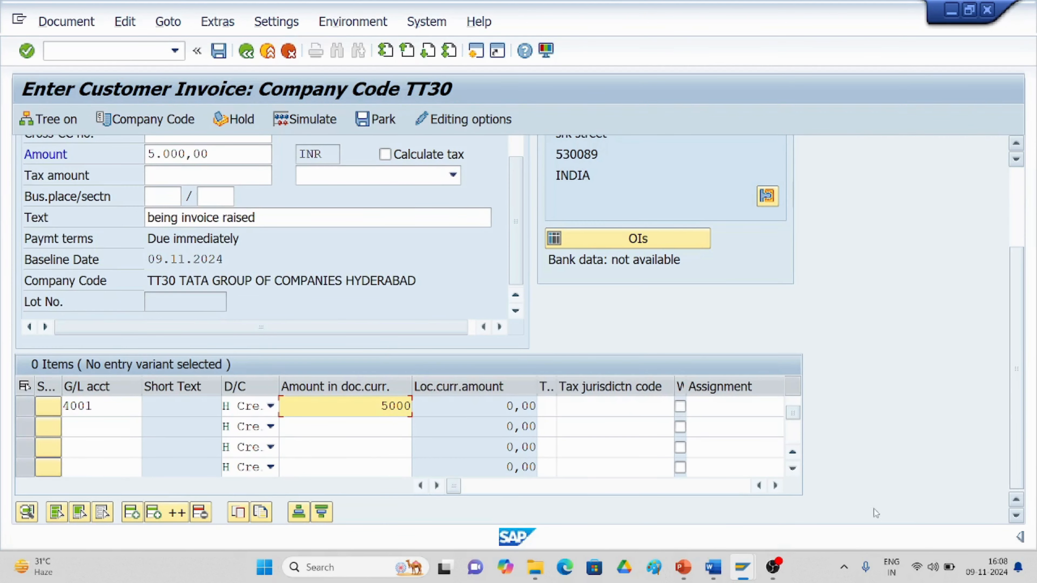
click(776, 490)
click(776, 490)
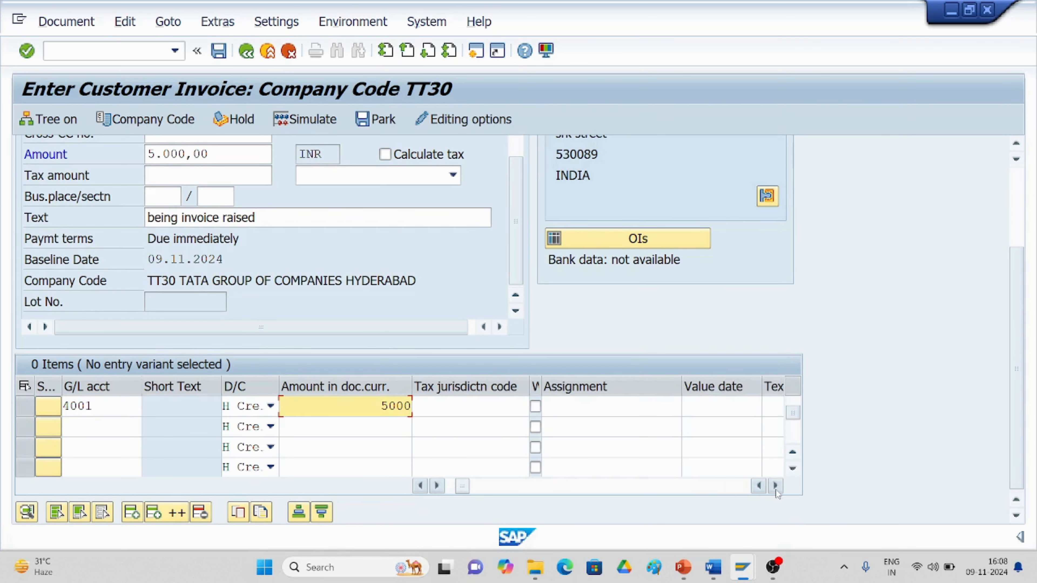
click(776, 490)
click(669, 405)
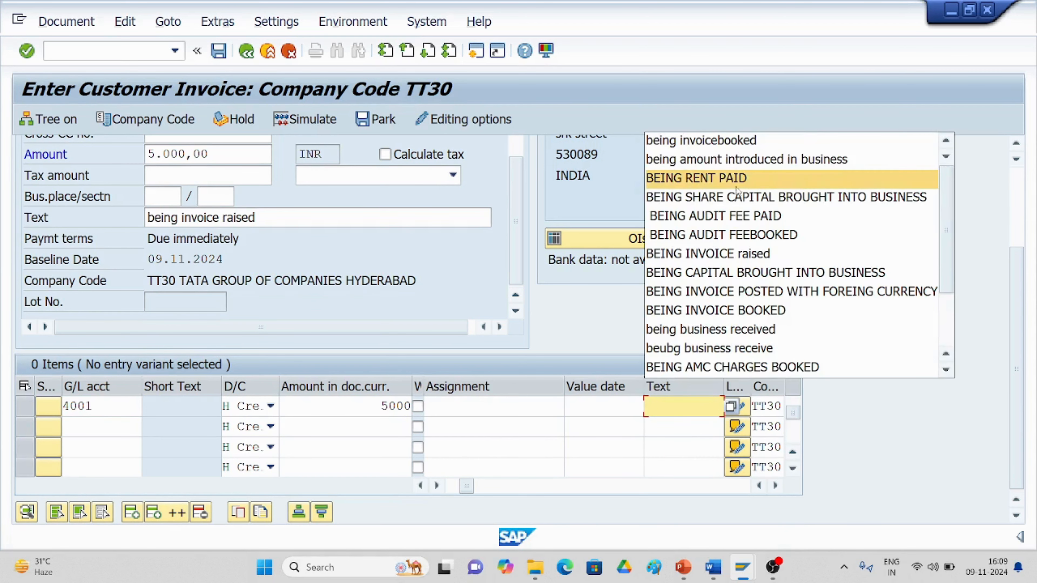
click(713, 146)
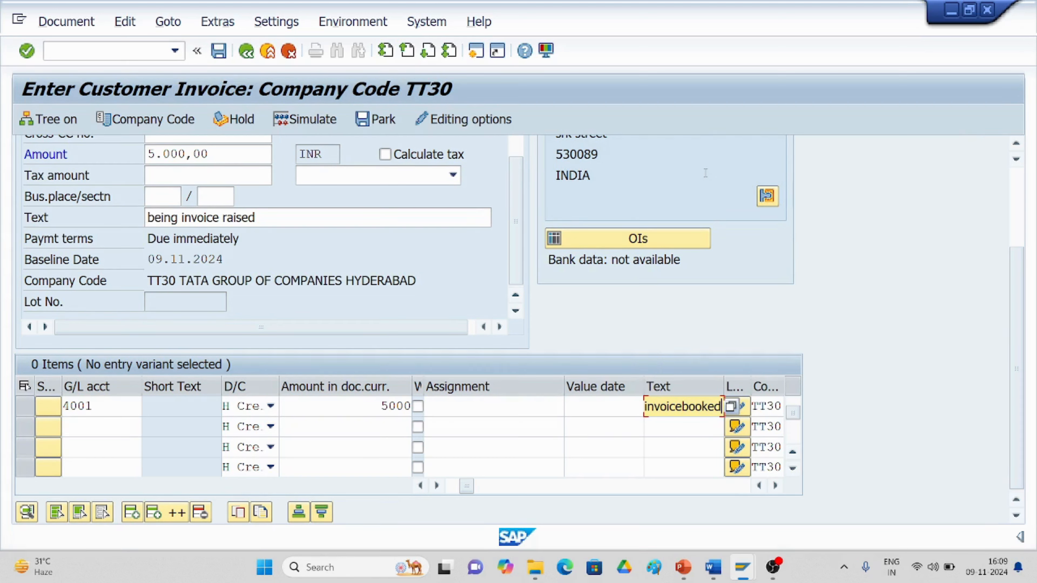
key(BackSpace)
key(BackSpace)
key(BackSpace)
key(BackSpace)
key(BackSpace)
key(BackSpace)
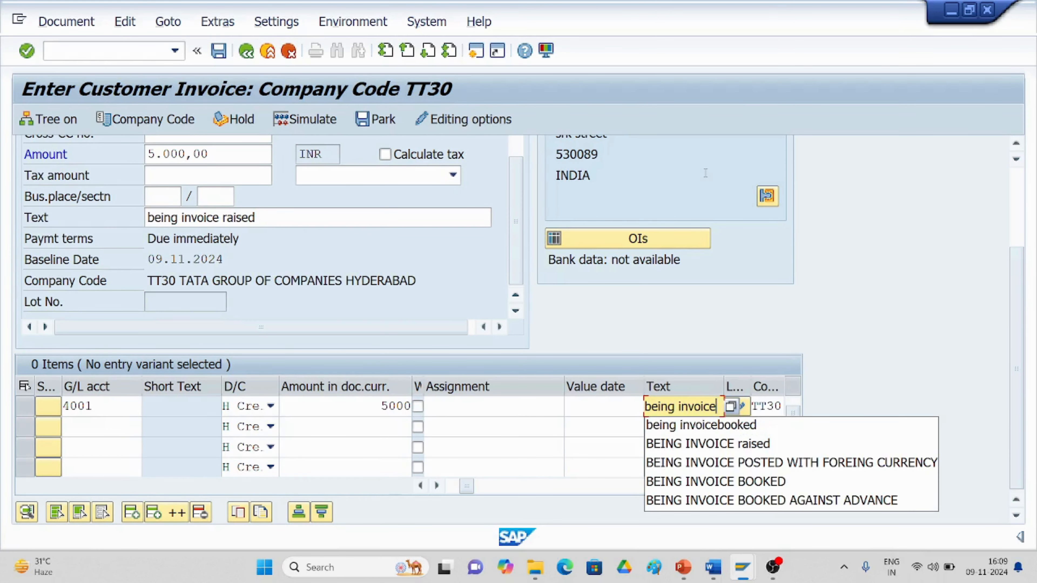
text(raised)
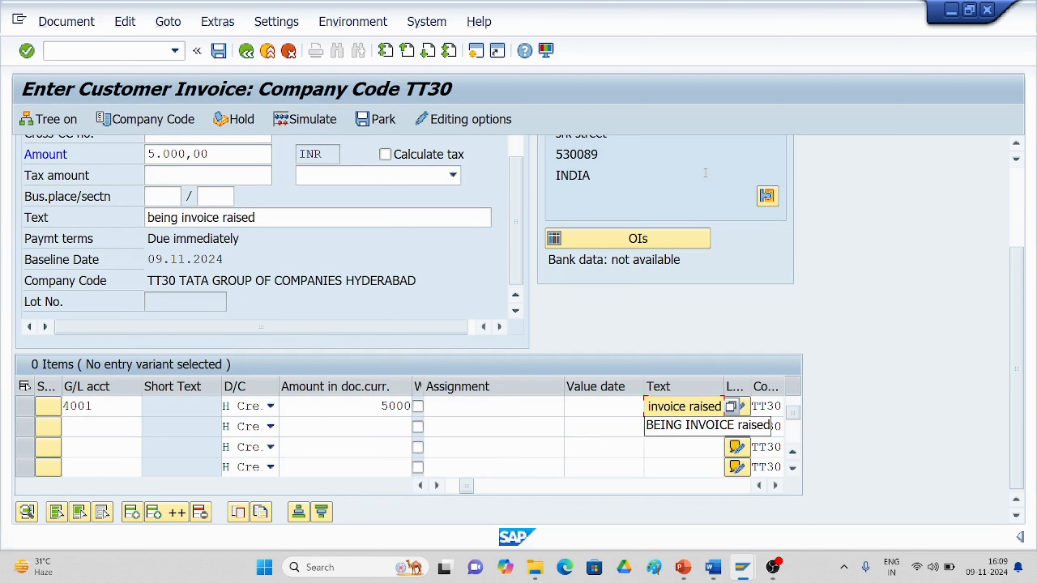
Try to validate the customer invoice with its G/L account 4001 line item, passing the tax code check
key(Return)
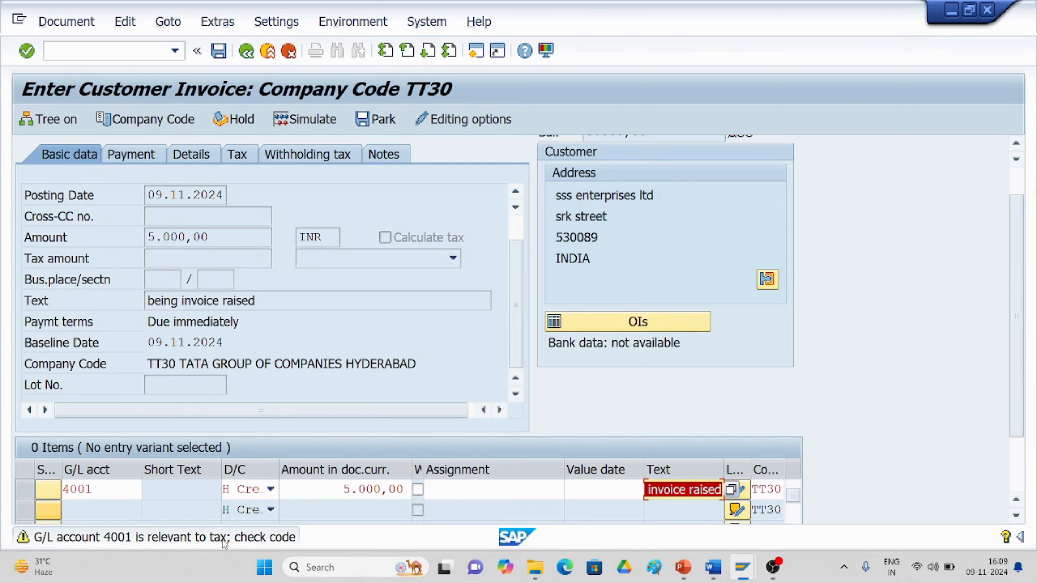
key(Return)
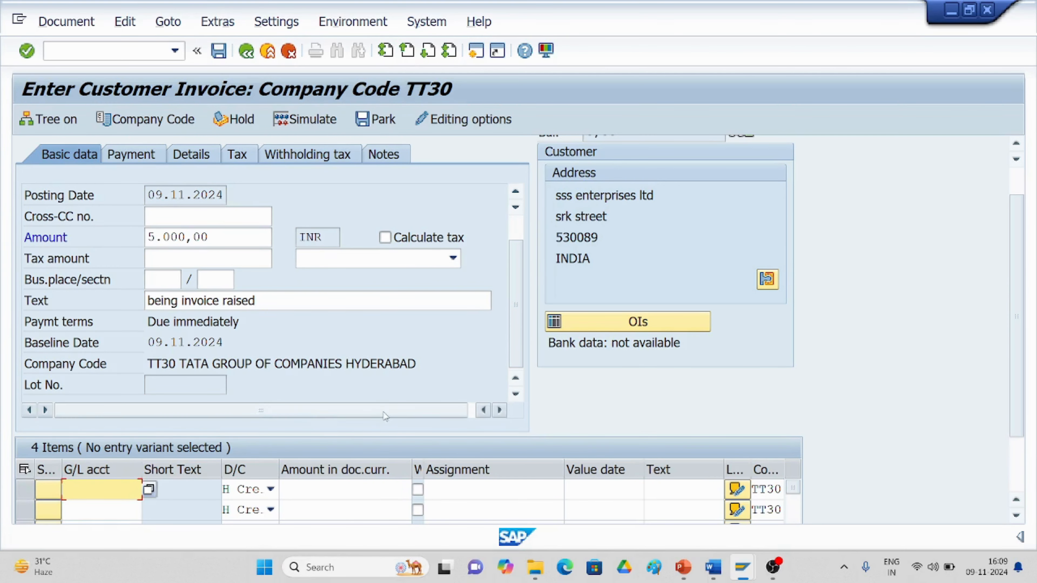
scroll(344, 448, up, 1)
scroll(344, 448, up, 1)
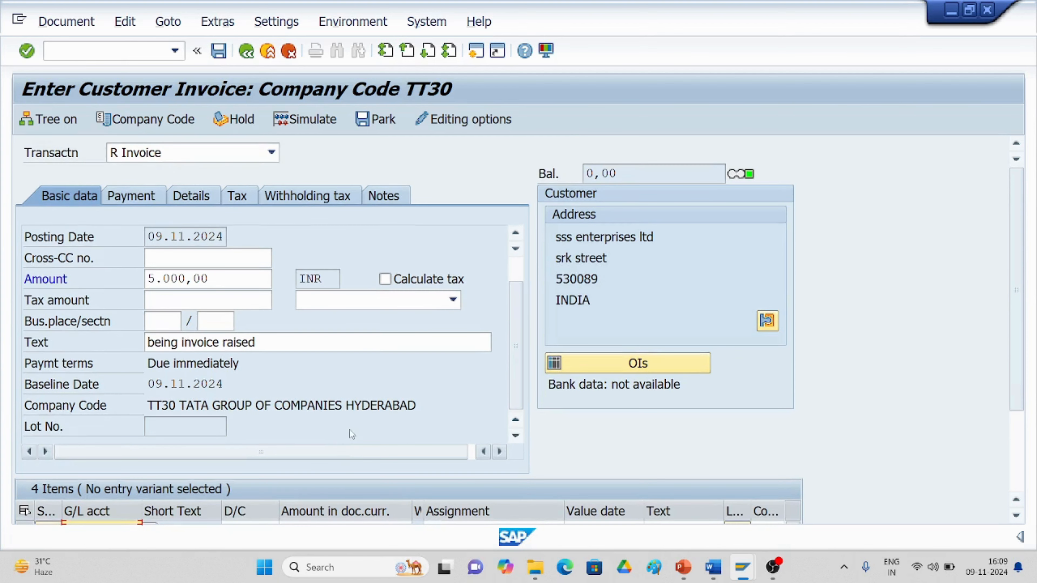
key(Return)
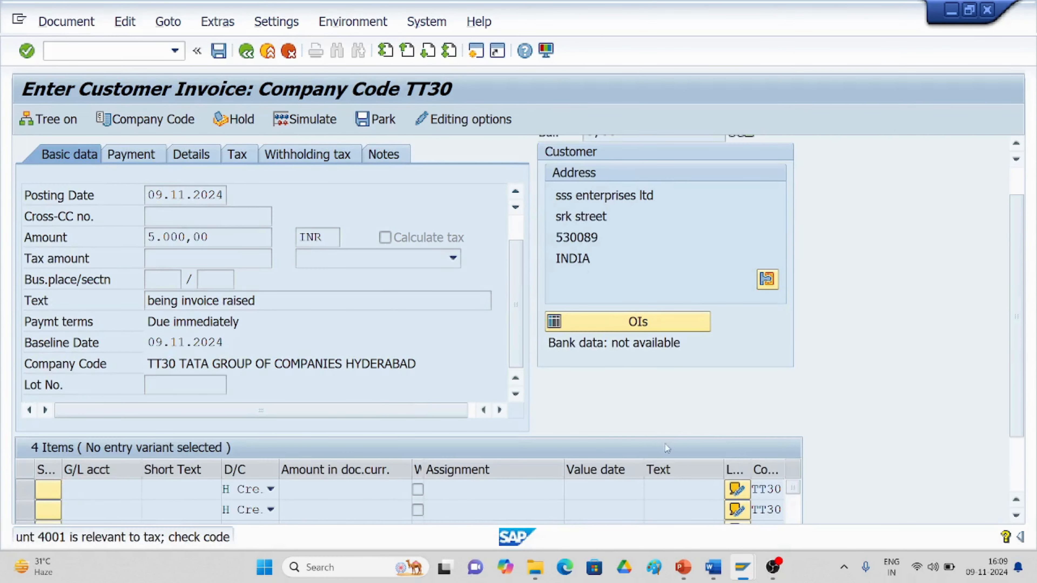
key(Return)
key(Return)
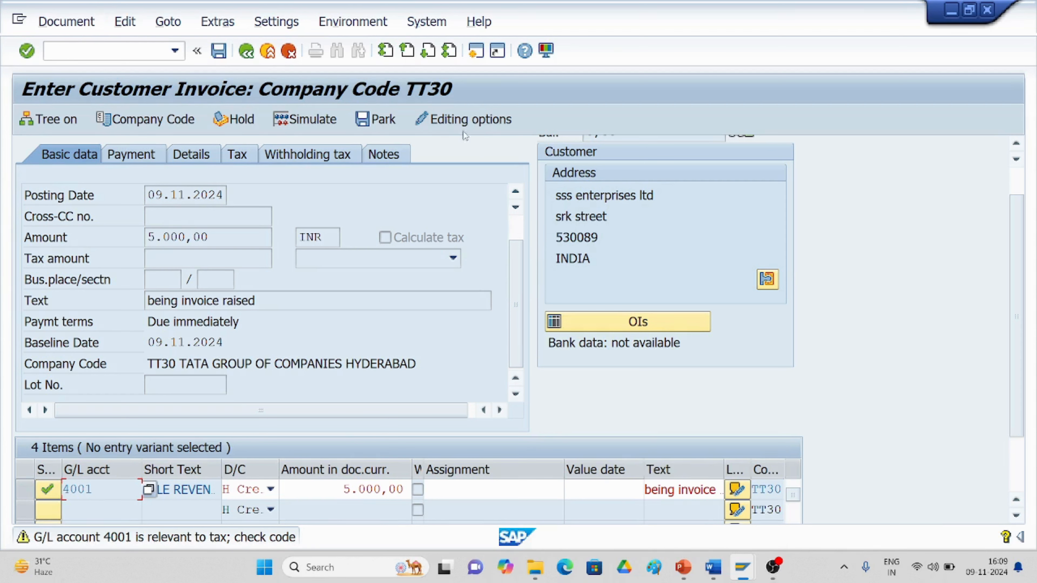
In a new session, open transaction OBBG and position the country list on IN
click(477, 57)
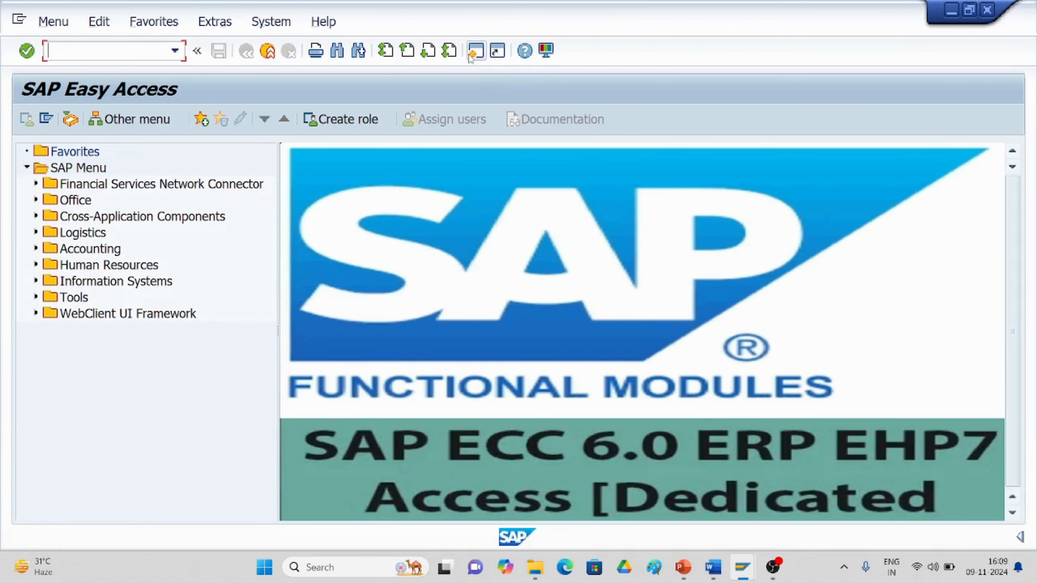
text(/nobbi)
key(BackSpace)
text(g)
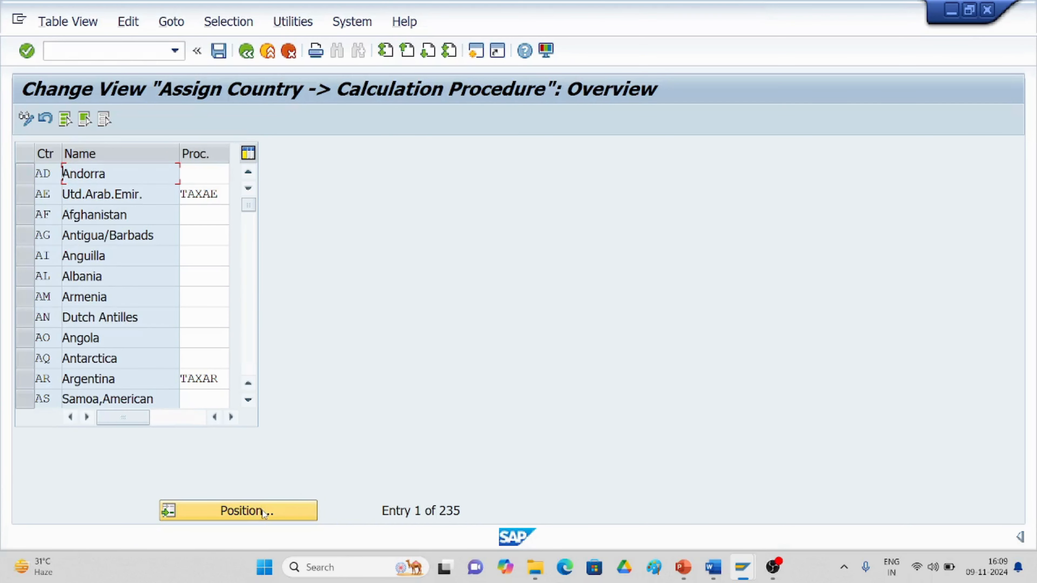
click(289, 505)
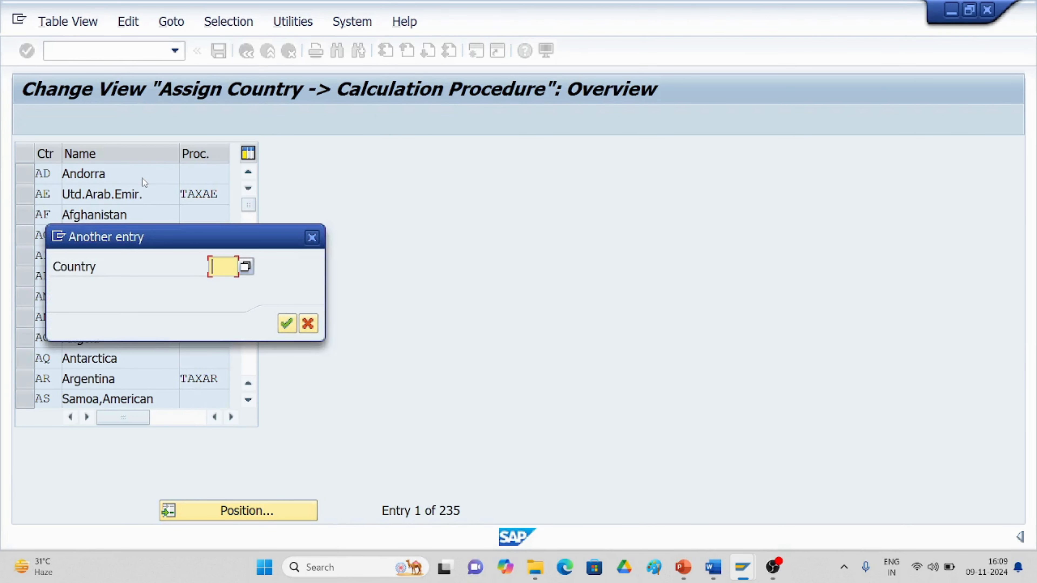
text(in)
key(Return)
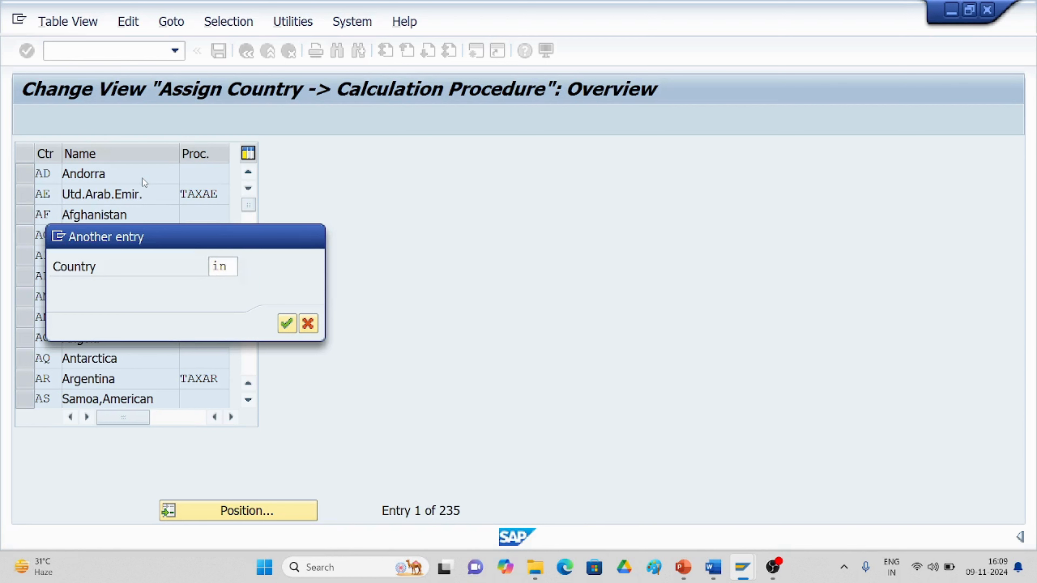
Assign calculation procedure TT30 to India and save it under the TATA GROUP OF COMPANIES customizing request
click(218, 181)
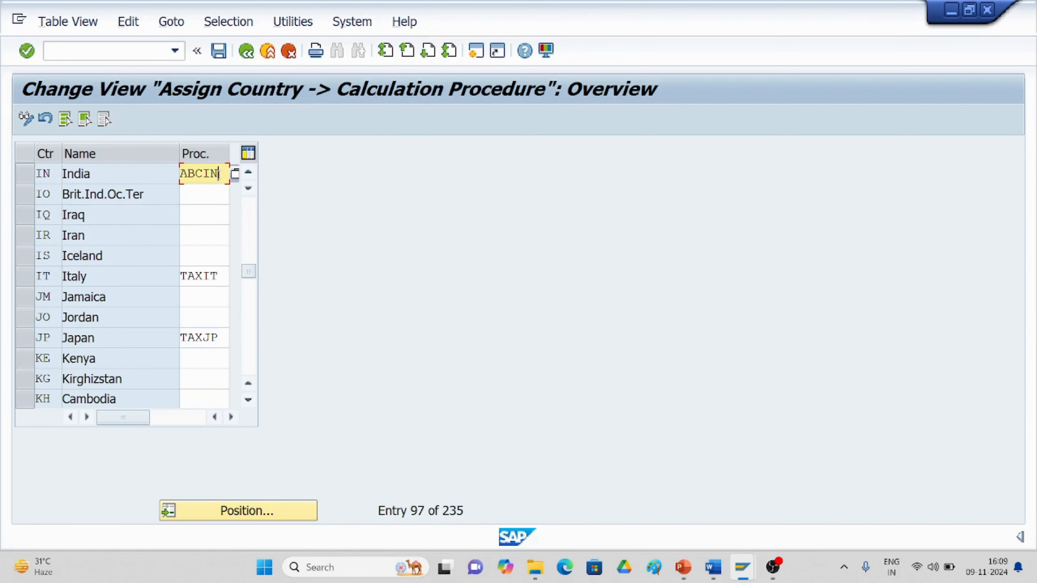
key(BackSpace)
key(BackSpace)
key(BackSpace)
key(BackSpace)
key(BackSpace)
text(t)
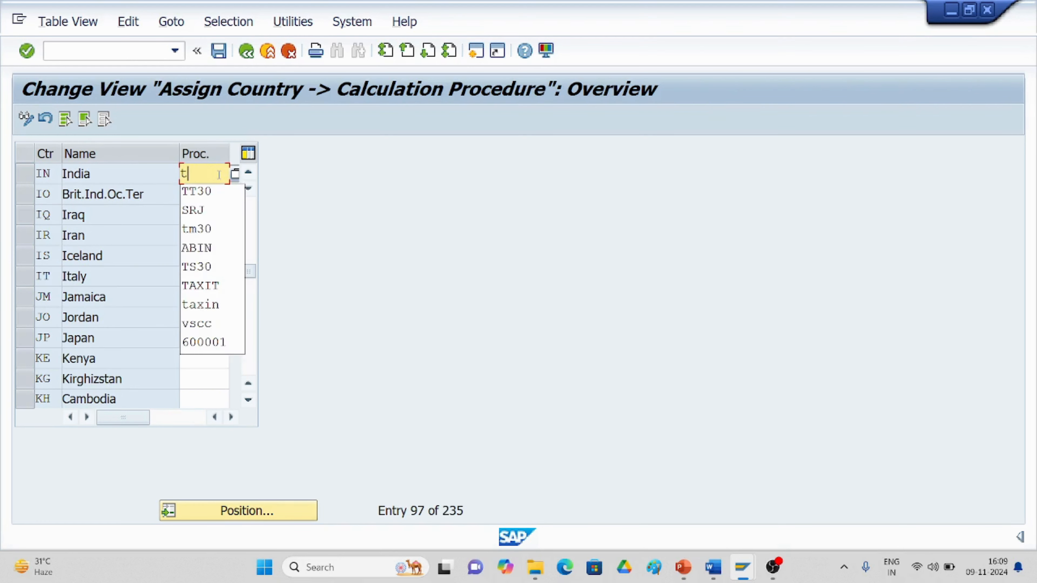
text(t30)
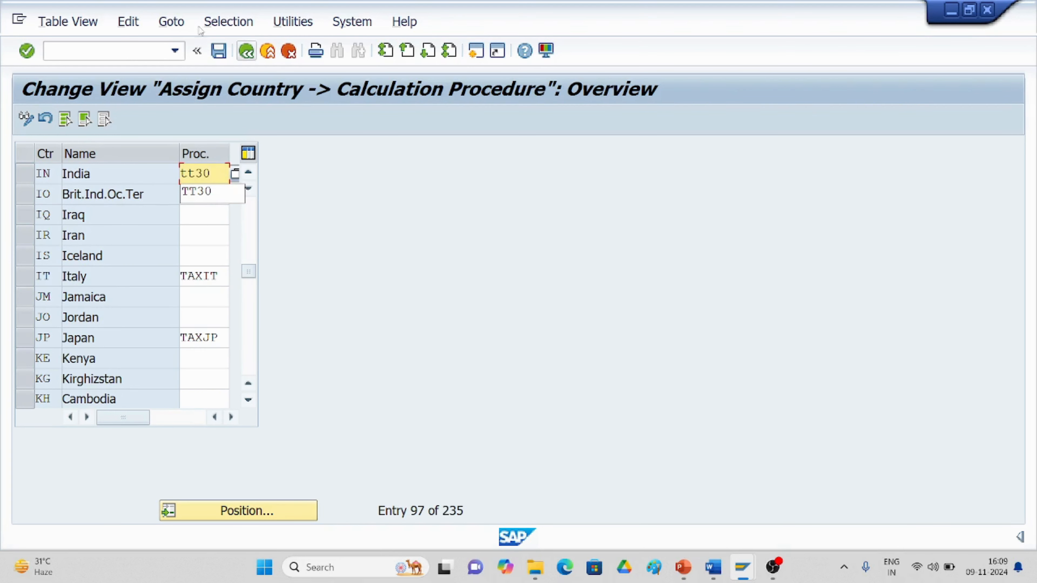
click(219, 51)
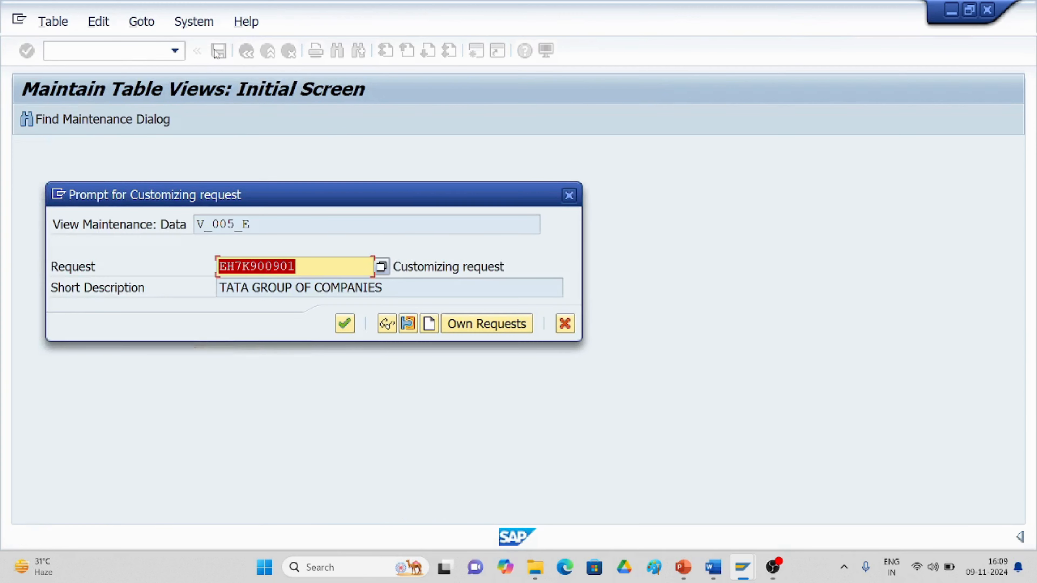
click(344, 324)
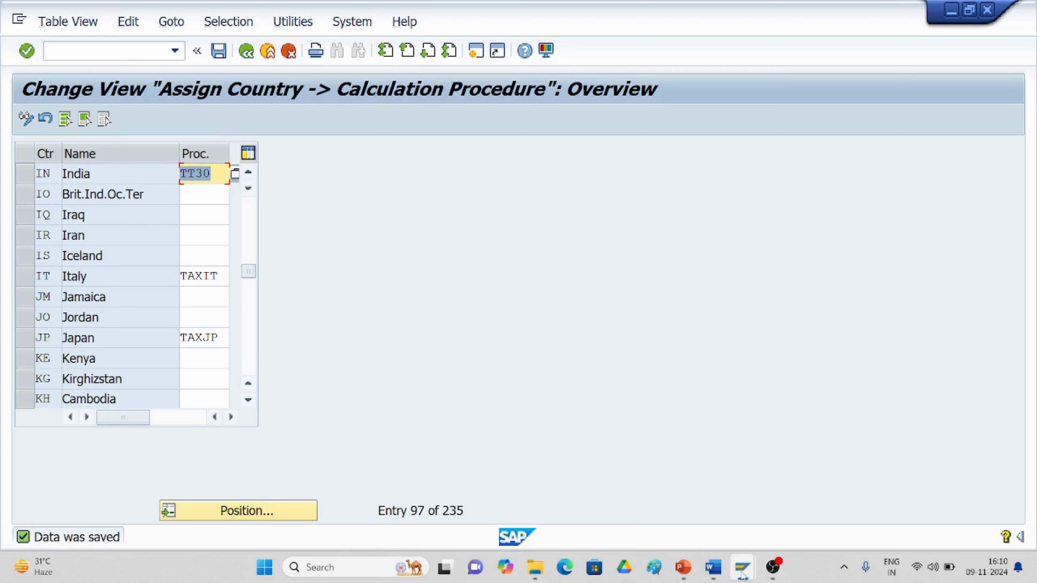
Return to the customer invoice session and assign tax code A0 (0% output tax) to the G/L account 4001 line item
mouse_move(742, 569)
click(721, 530)
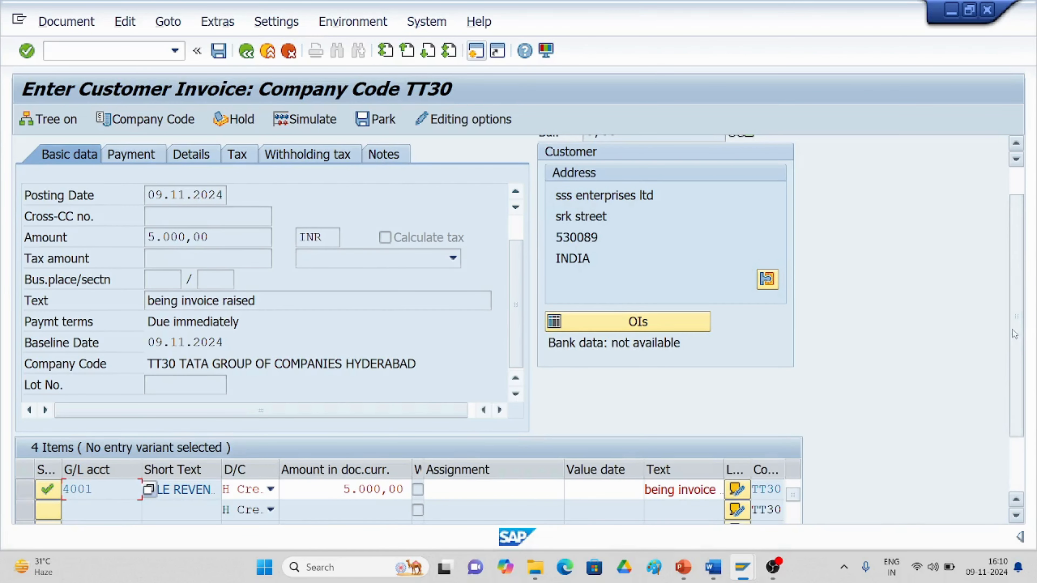
scroll(1011, 361, down, 3)
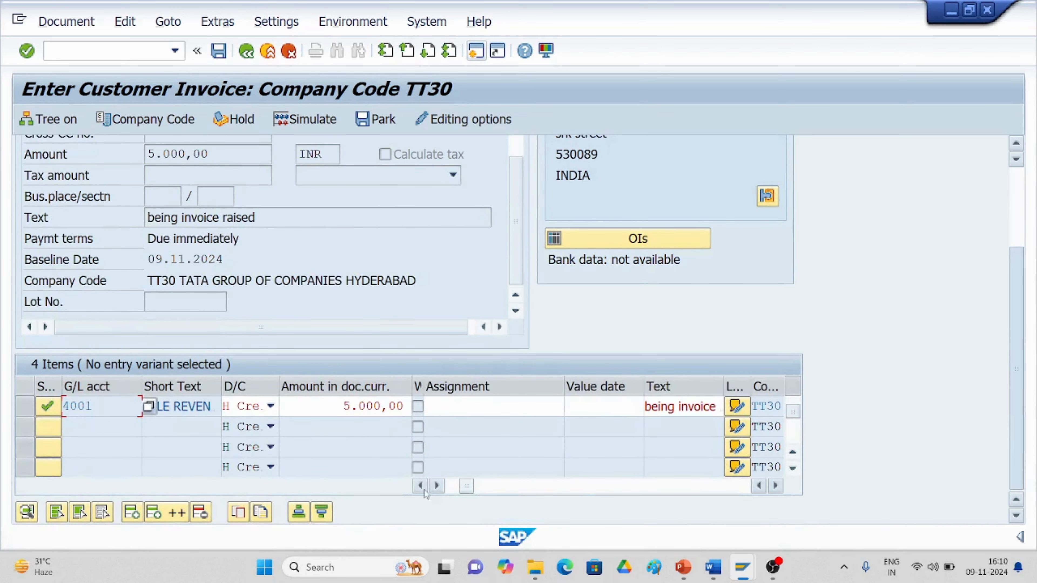
drag(467, 487, 452, 490)
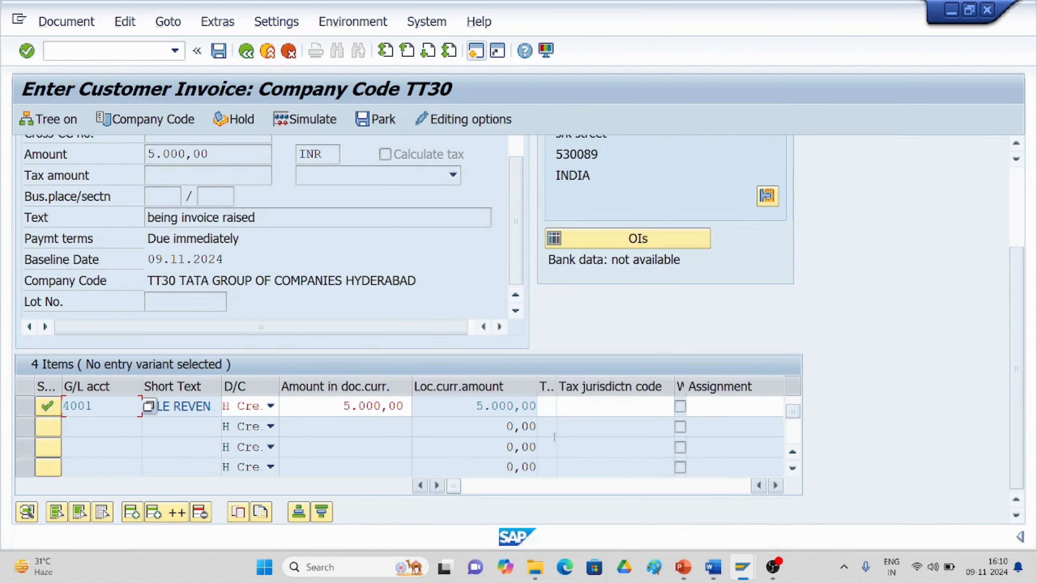
click(546, 409)
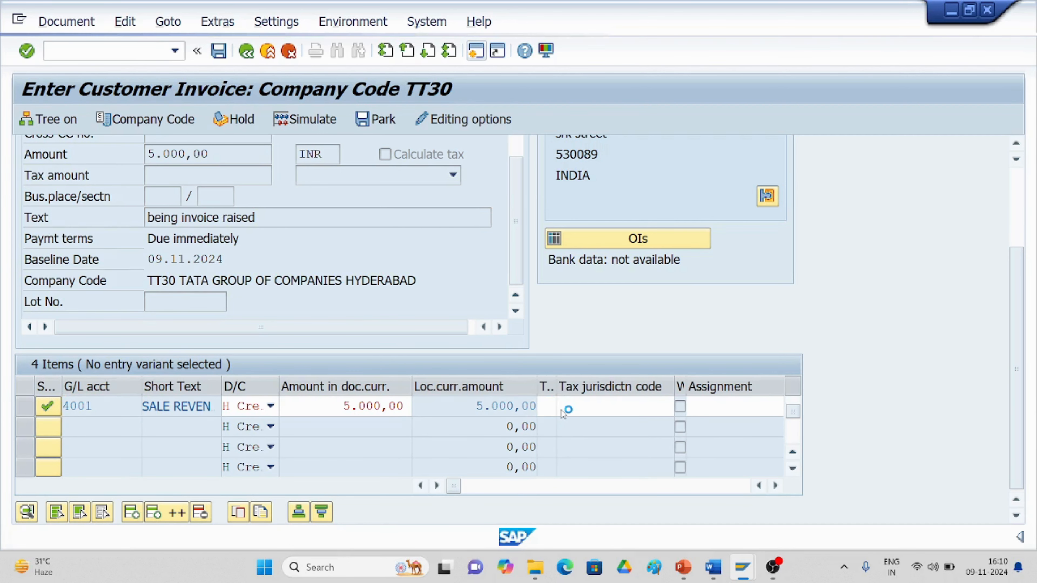
click(562, 410)
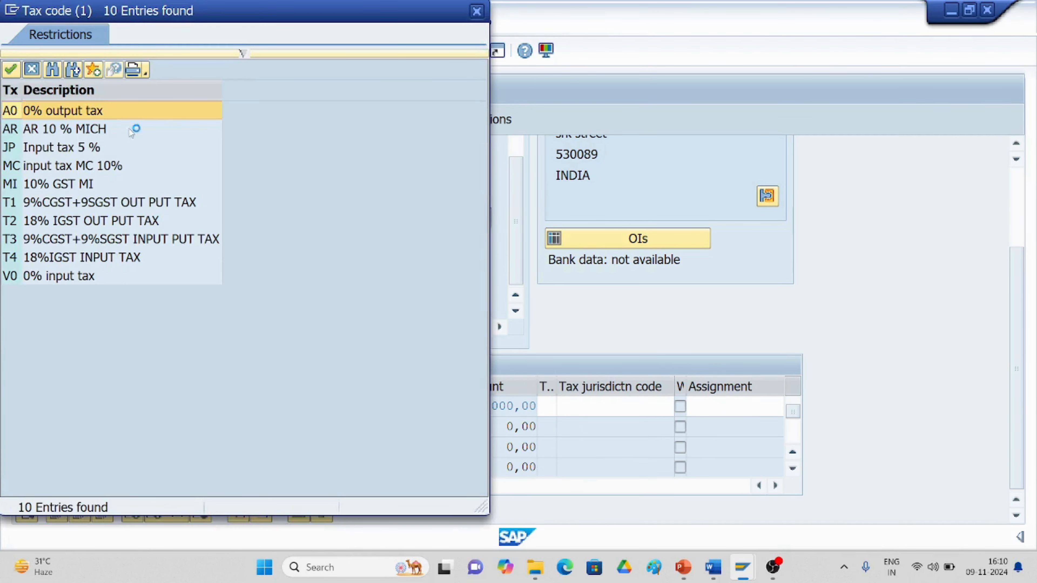
double_click(92, 116)
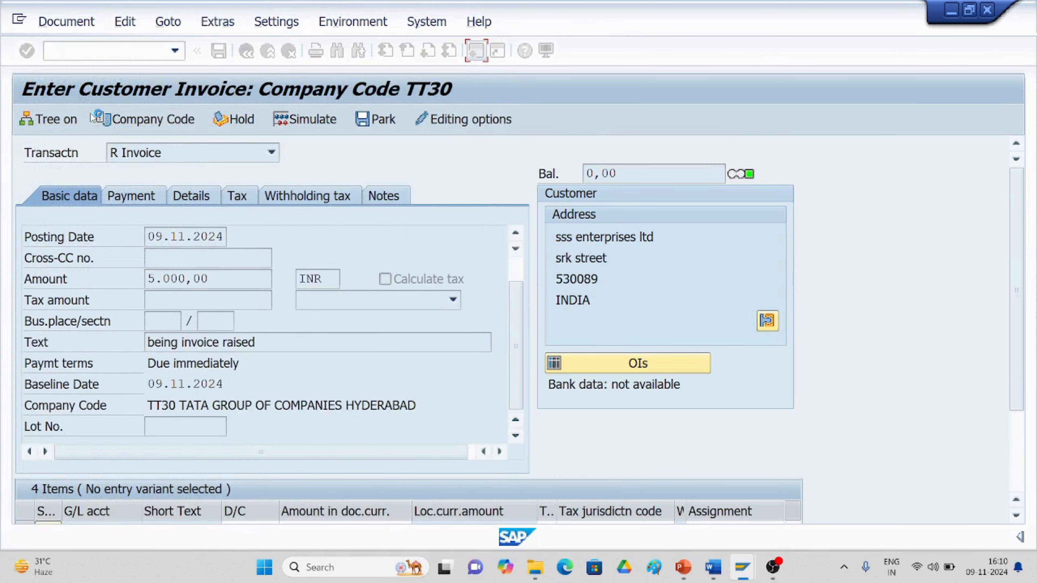
drag(1016, 261, 1007, 369)
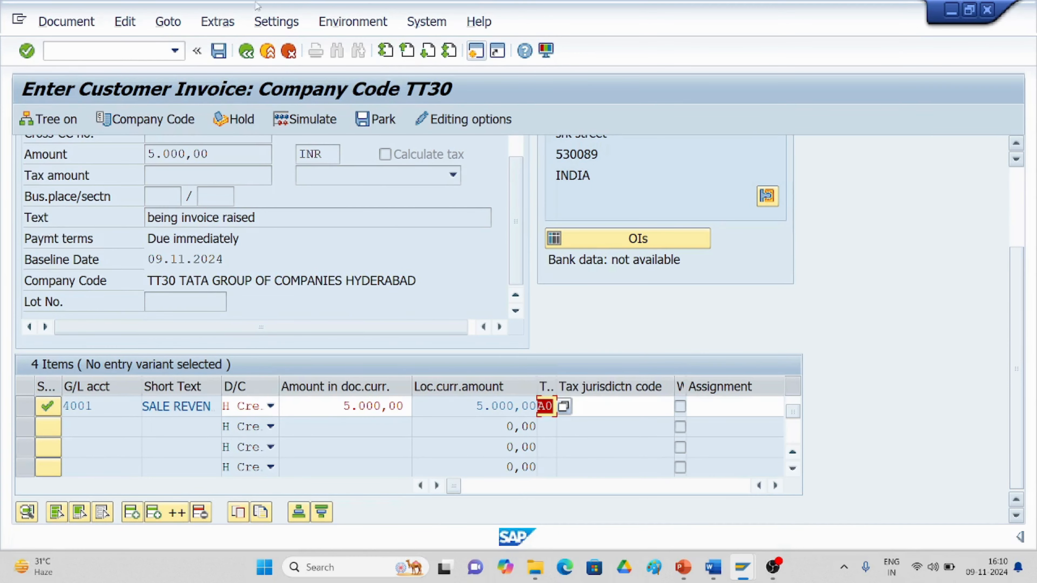
click(79, 24)
click(81, 175)
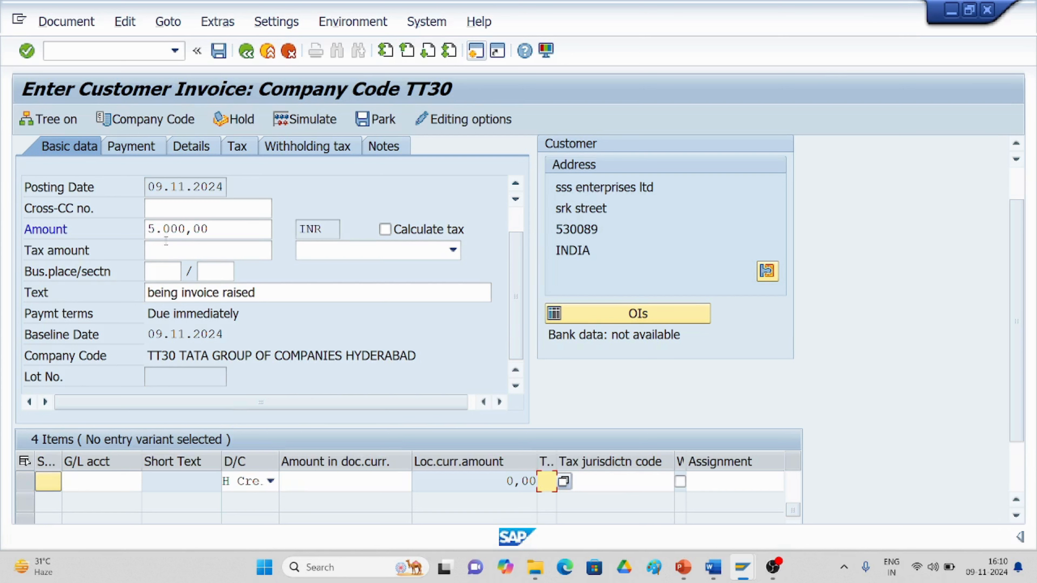
Restart invoice entry with transaction FB70 and choose the customer from the company code TT30 customer search
click(174, 53)
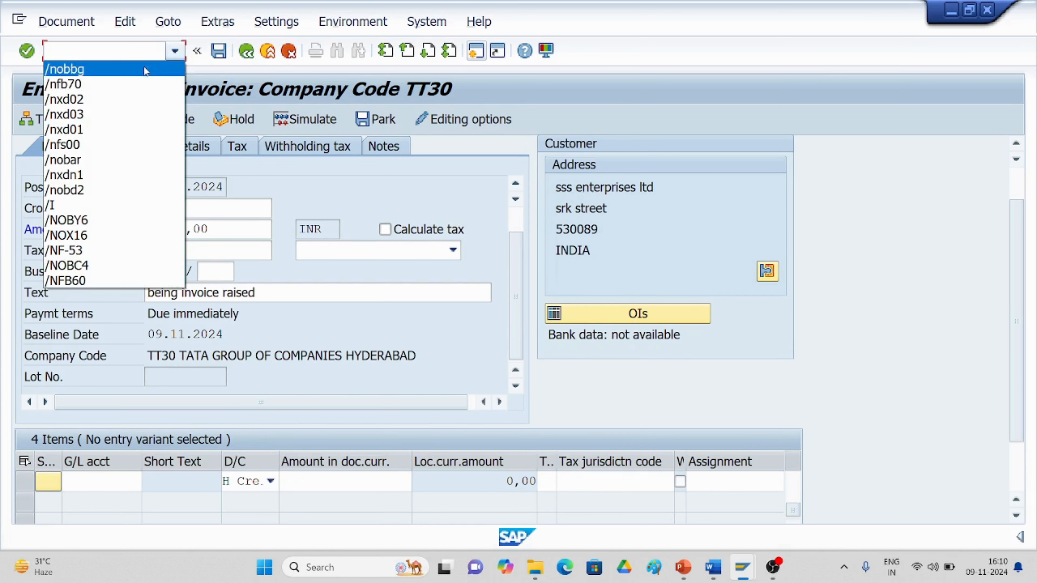
click(135, 81)
key(Return)
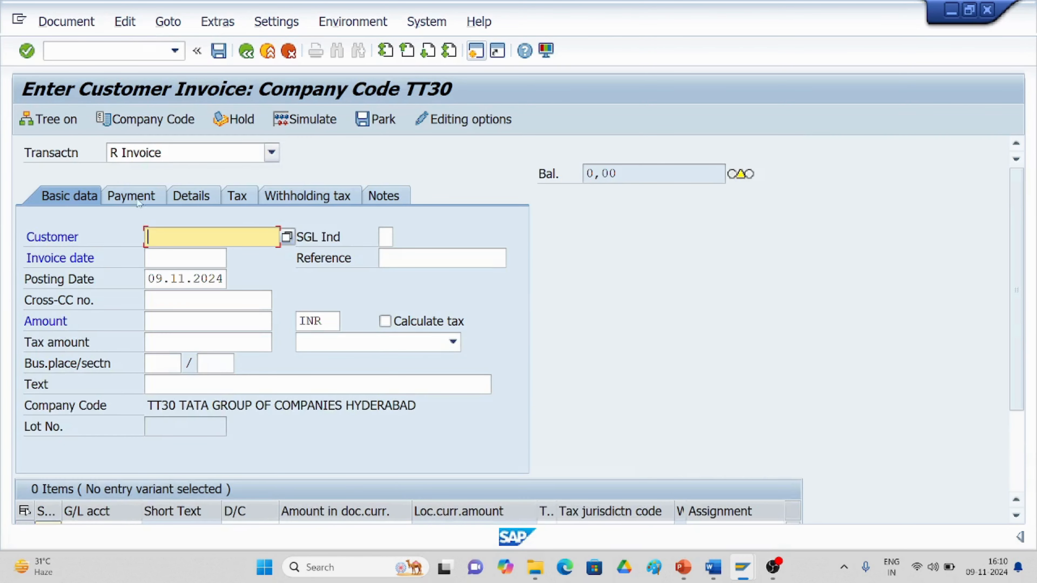
click(287, 238)
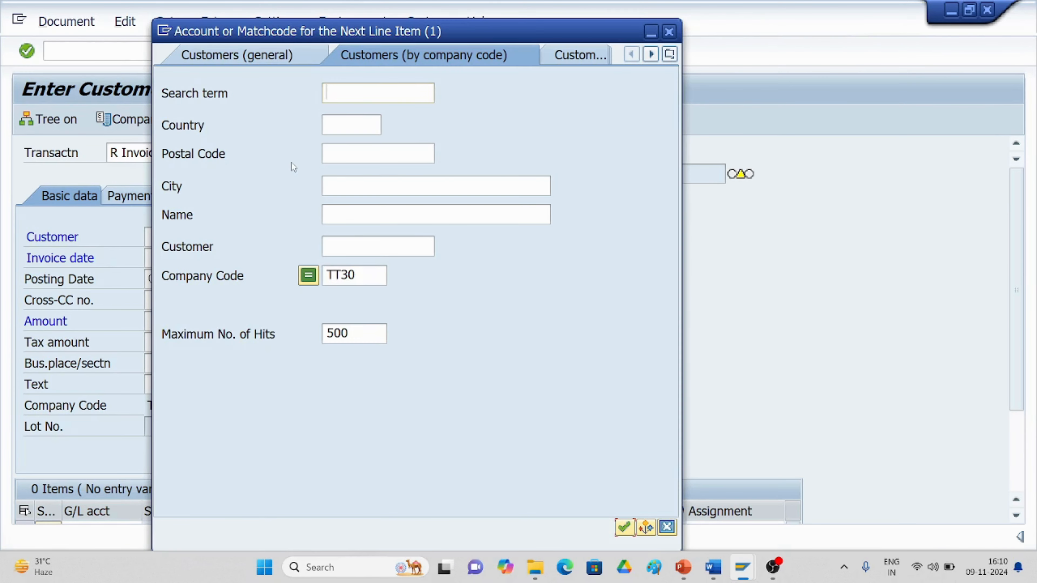
click(624, 527)
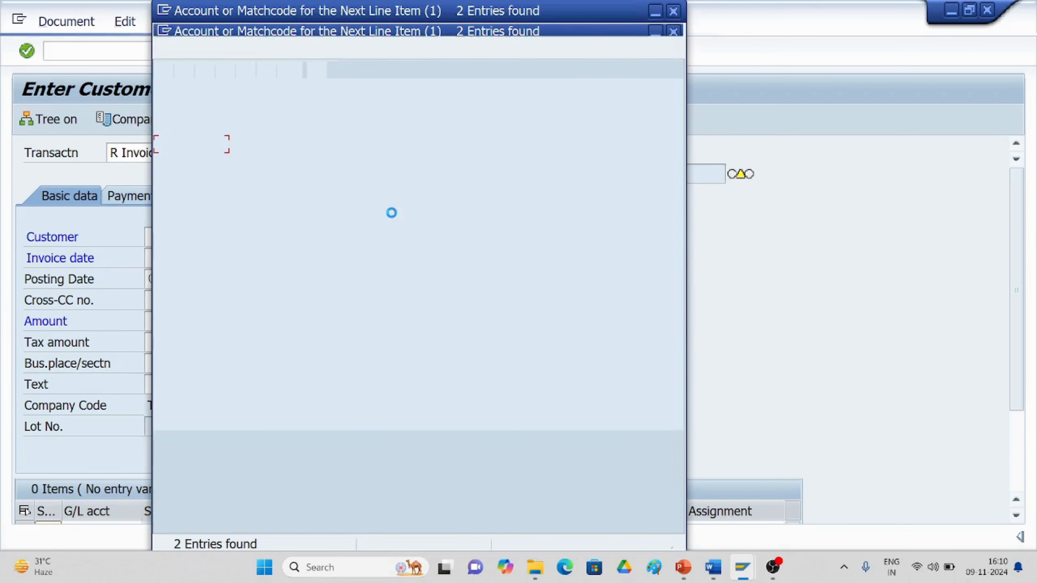
double_click(320, 165)
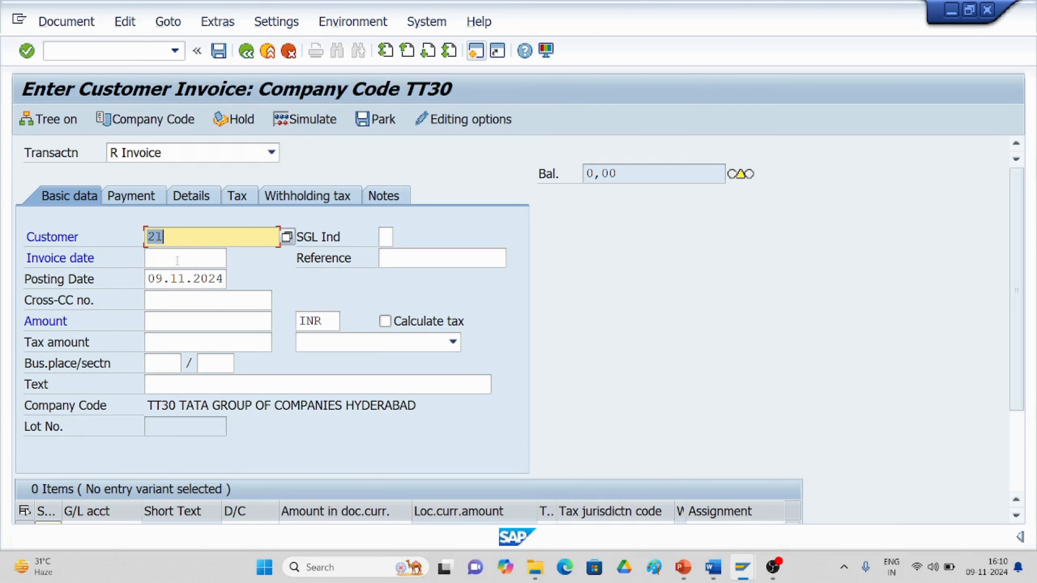
Set the new invoice's date to 09.11.2024 and its amount to 2000 INR
click(177, 261)
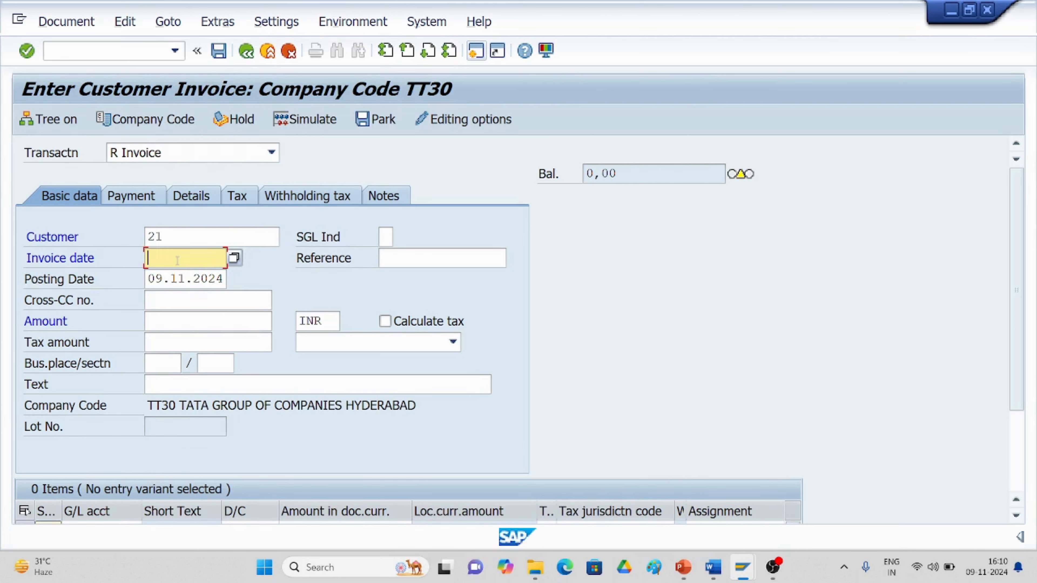
text(09.)
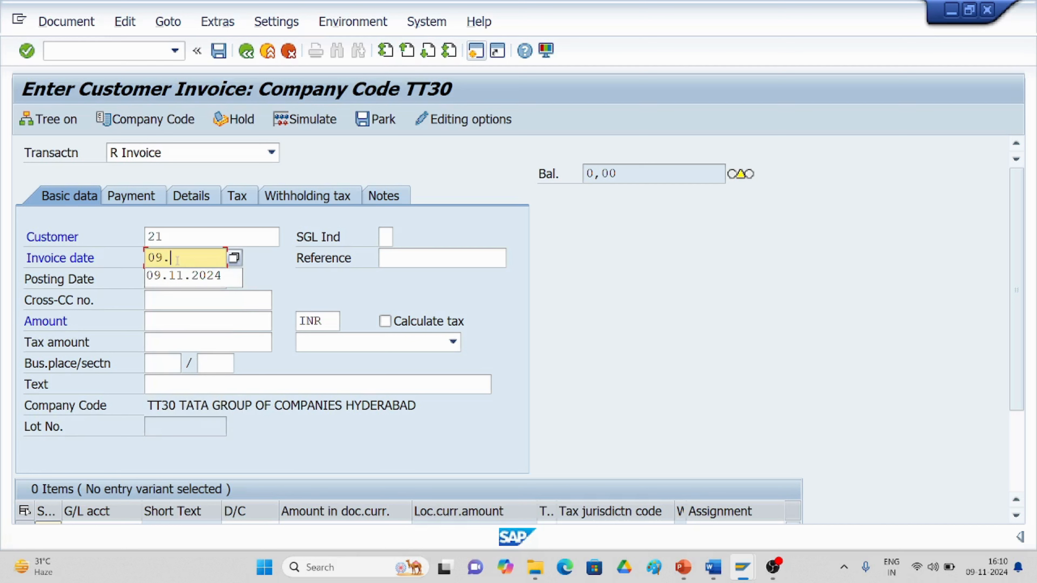
text(11.2024)
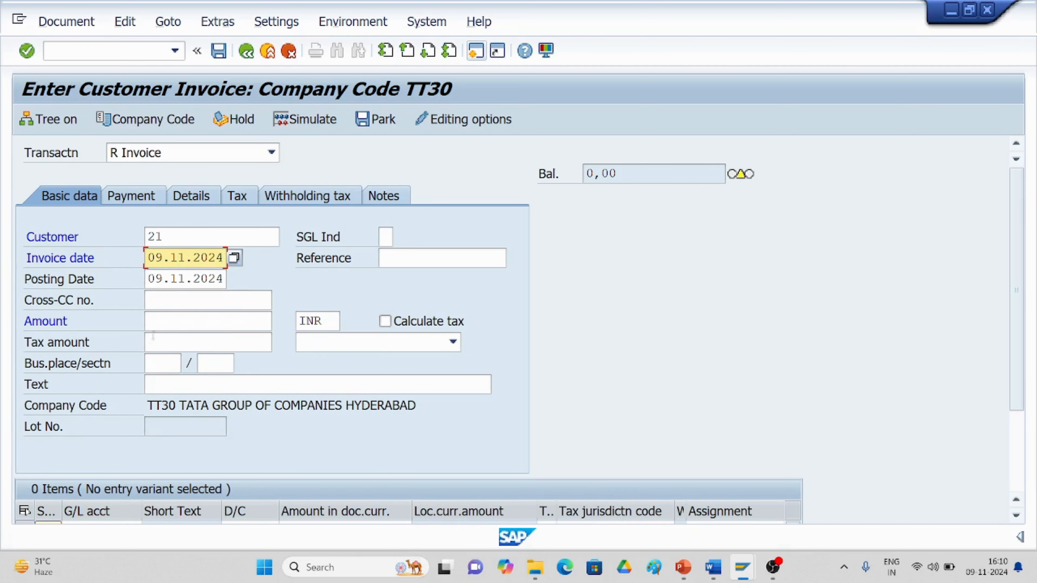
click(154, 323)
text(2000)
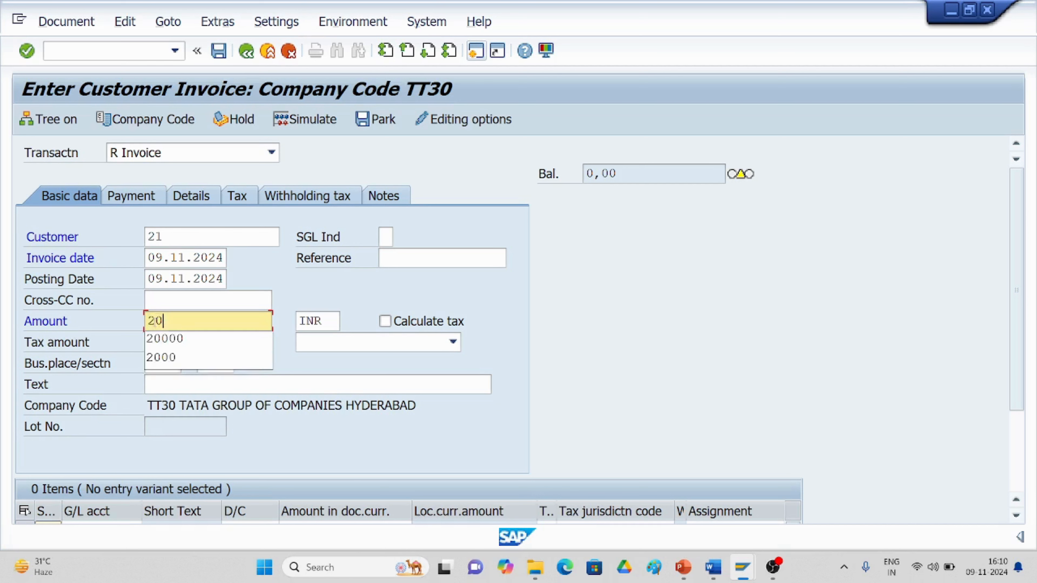
click(195, 359)
Enter "being invoice raised" as the text in the new invoice's basic data
click(182, 385)
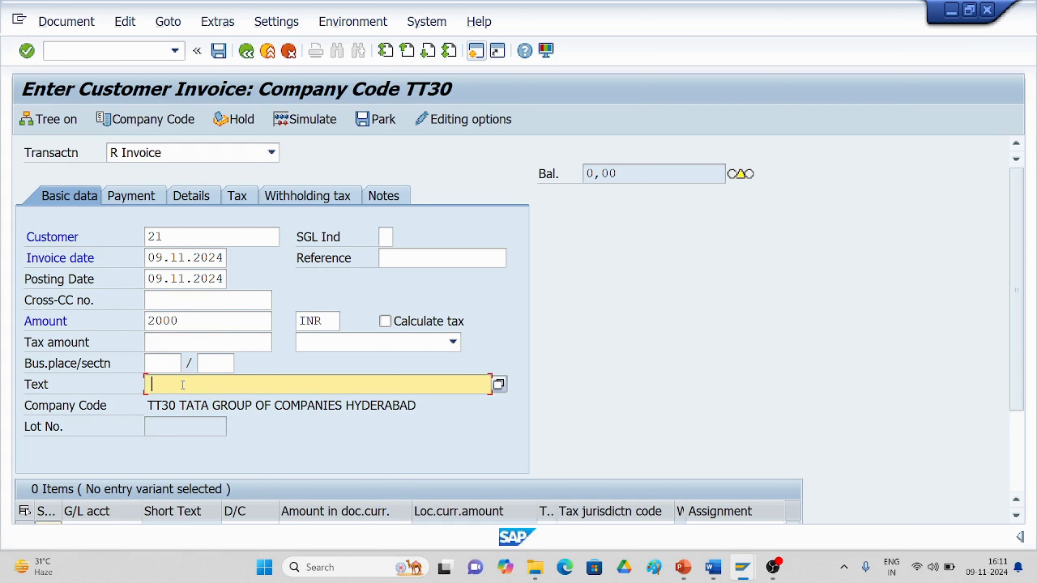
click(183, 385)
click(221, 194)
Add a line item to the new invoice with G/L account 4001 and a document currency amount of 2000
scroll(156, 398, down, 3)
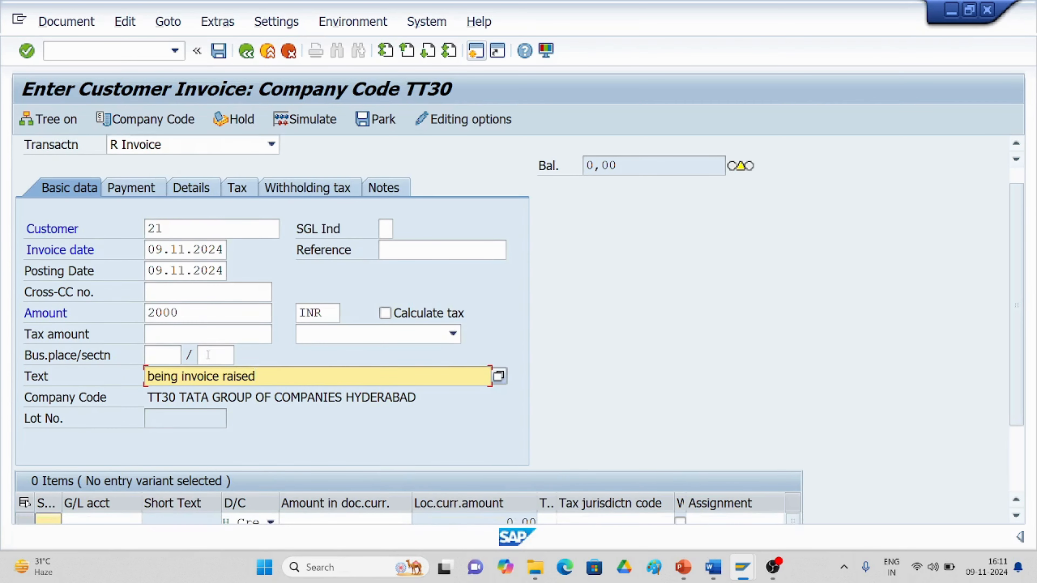
scroll(166, 413, down, 2)
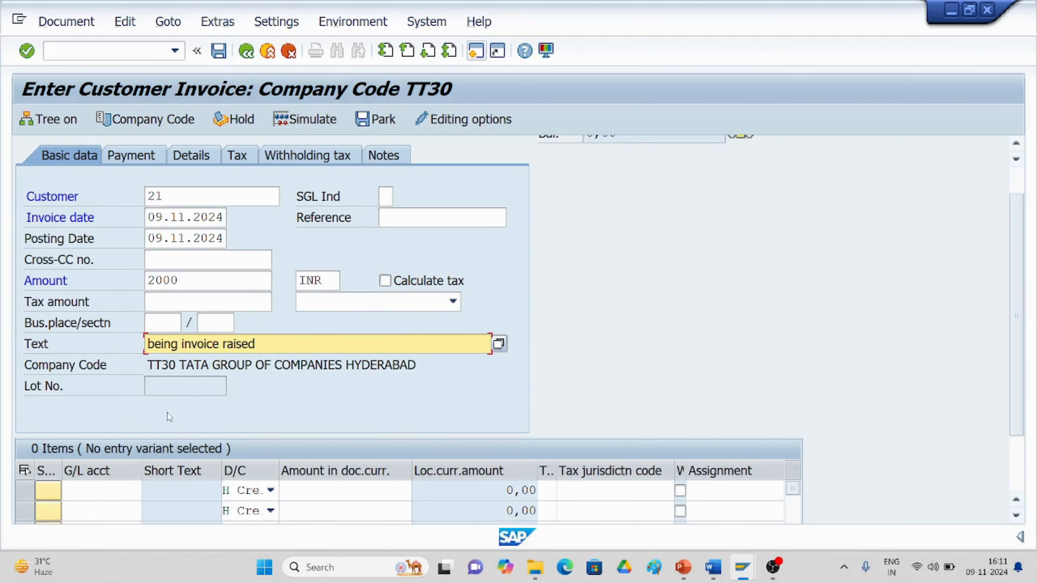
click(89, 472)
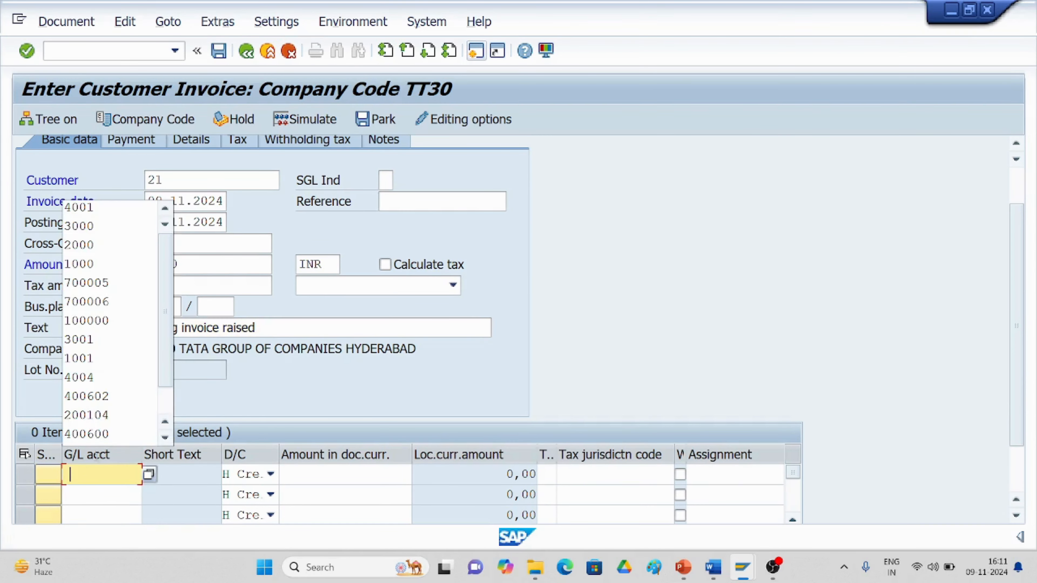
text(4001)
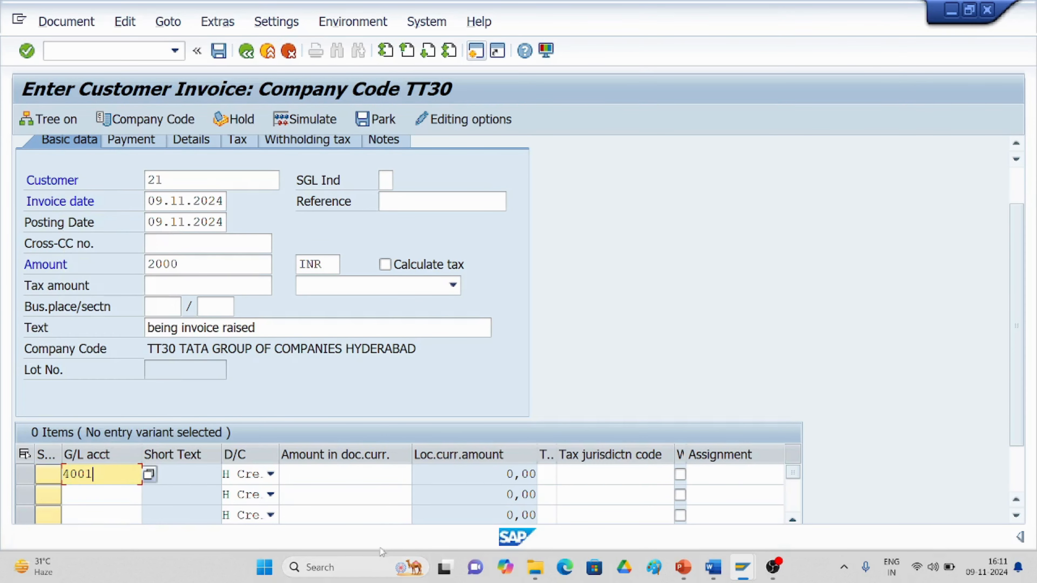
click(345, 475)
text(2)
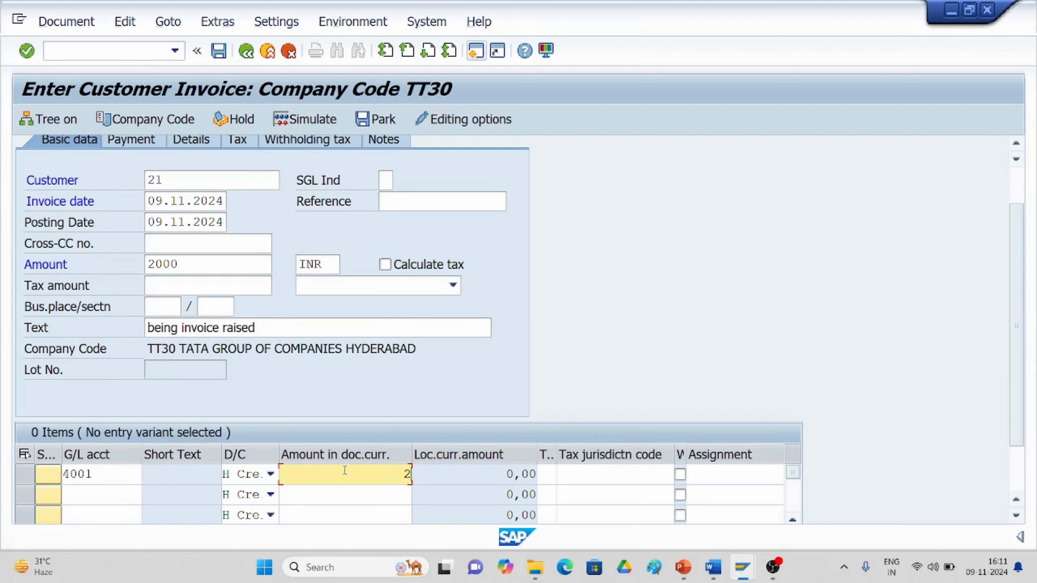
text(000)
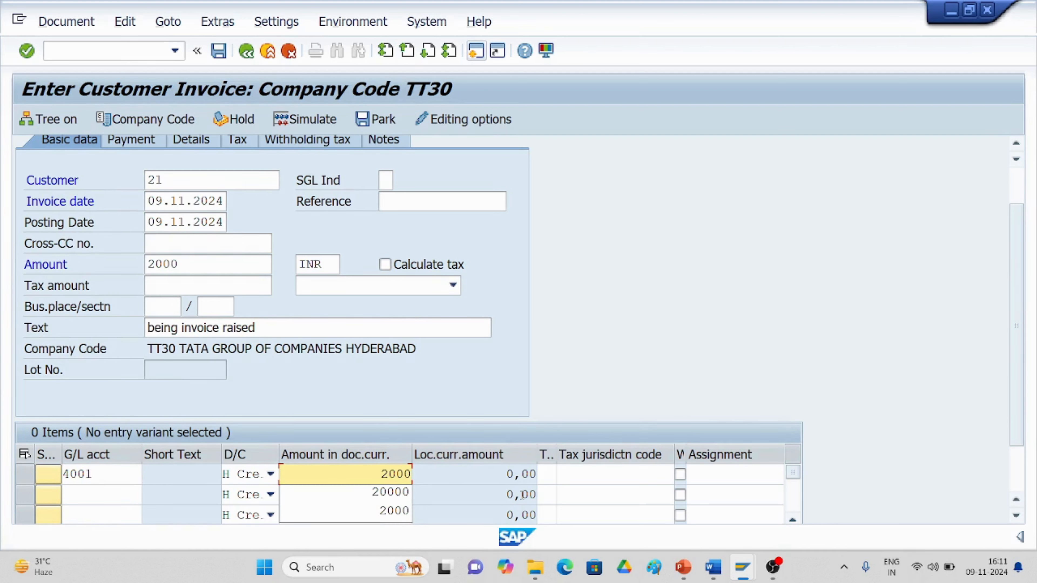
Choose tax code A0 (0% output tax) for the new invoice's G/L line item
click(540, 475)
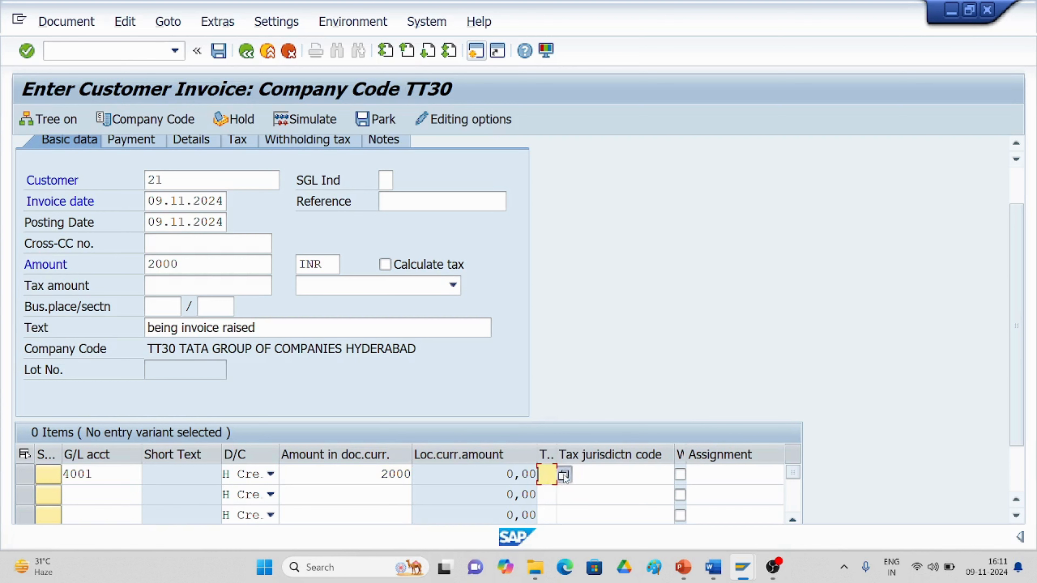
key(Return)
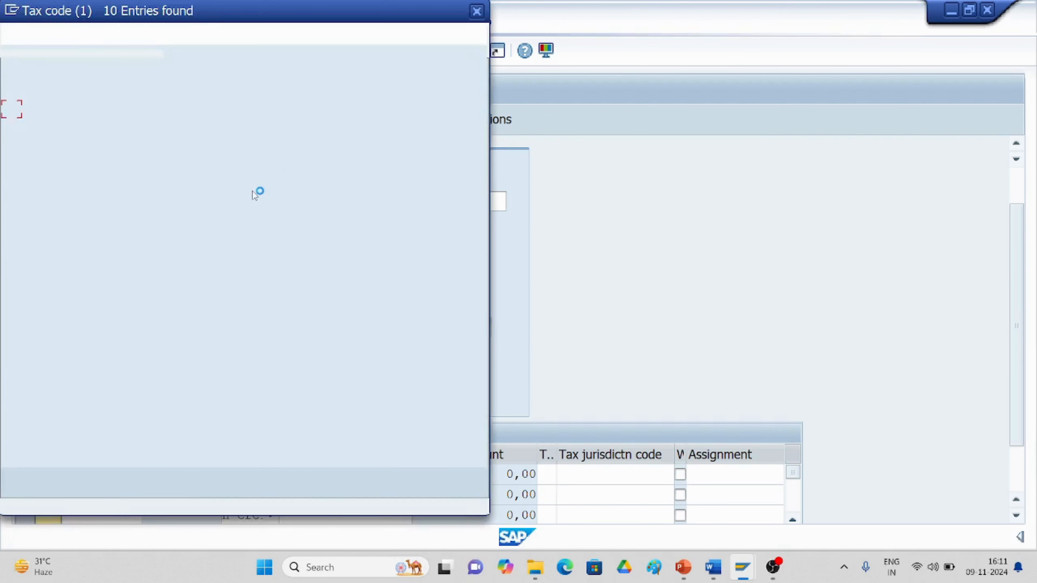
double_click(119, 113)
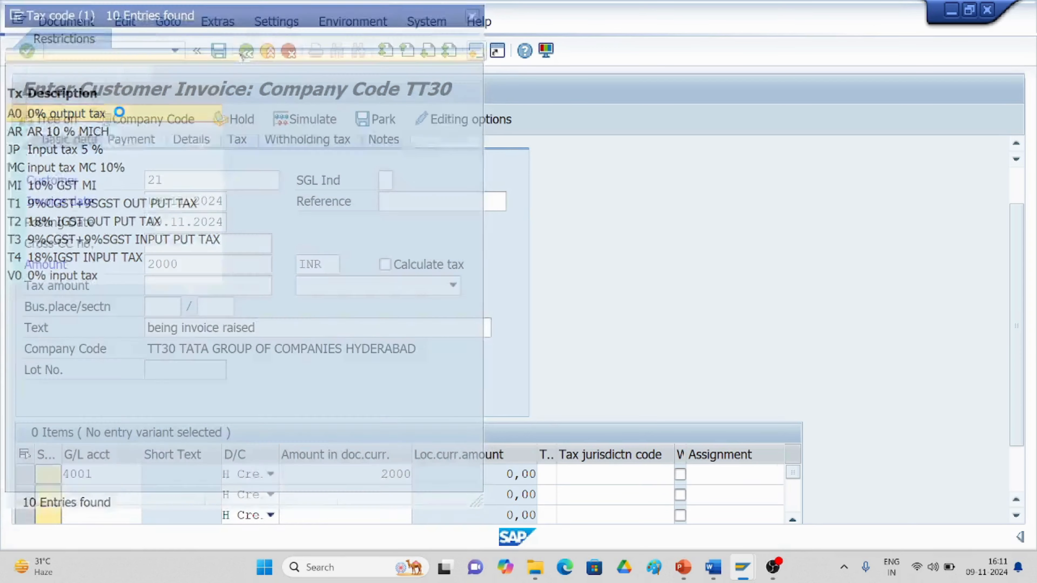
Set the G/L line item's text to "BEING INVOICE raised" from the earlier entries
drag(1018, 359, 1010, 443)
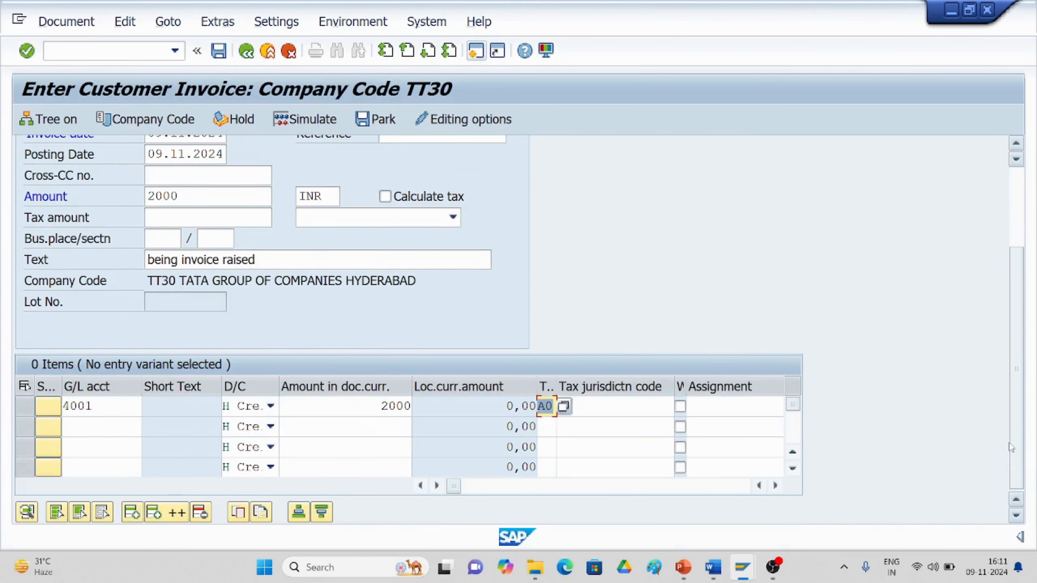
click(775, 485)
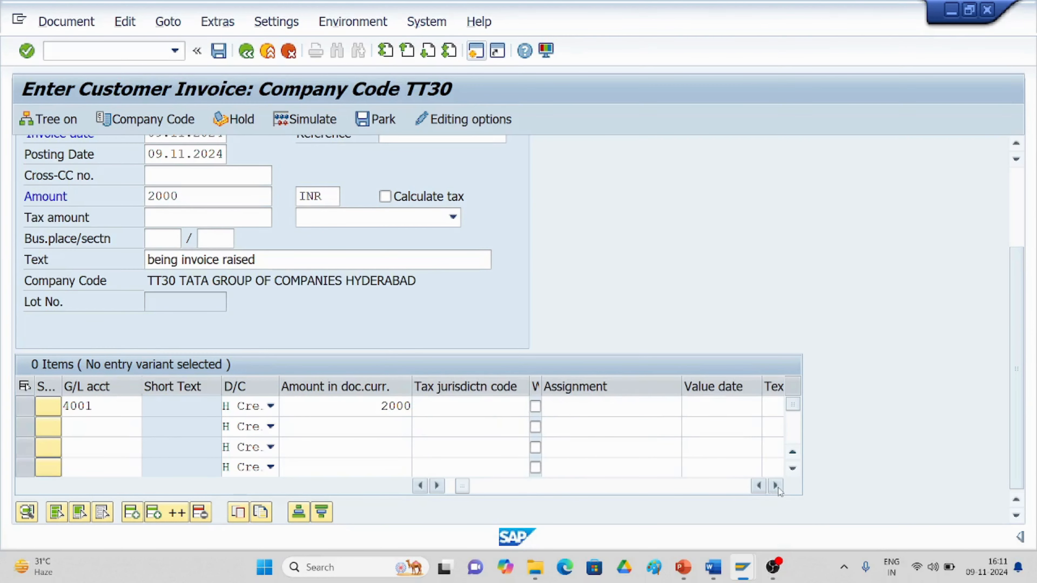
click(776, 486)
click(652, 408)
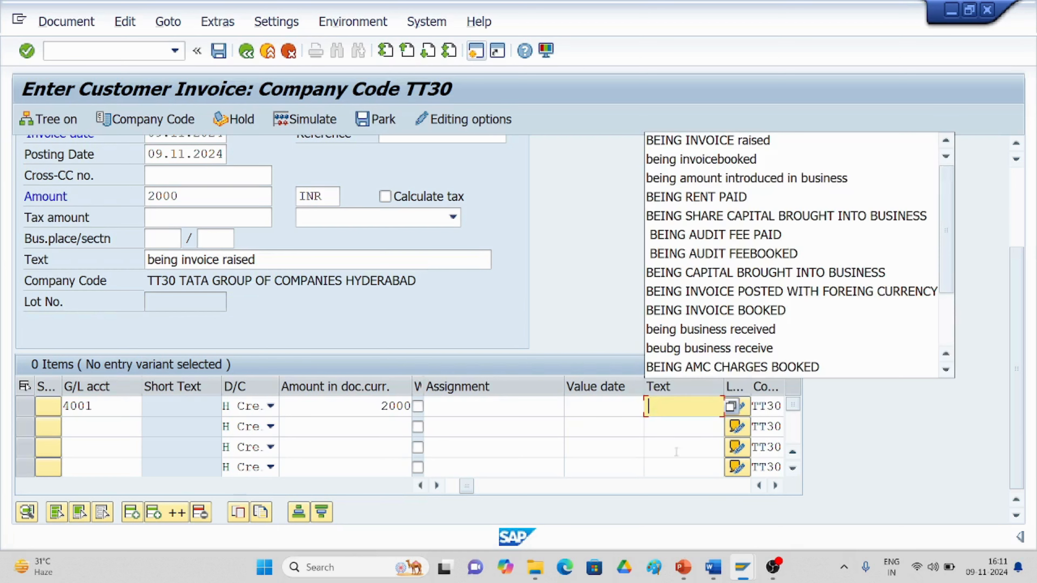
click(719, 141)
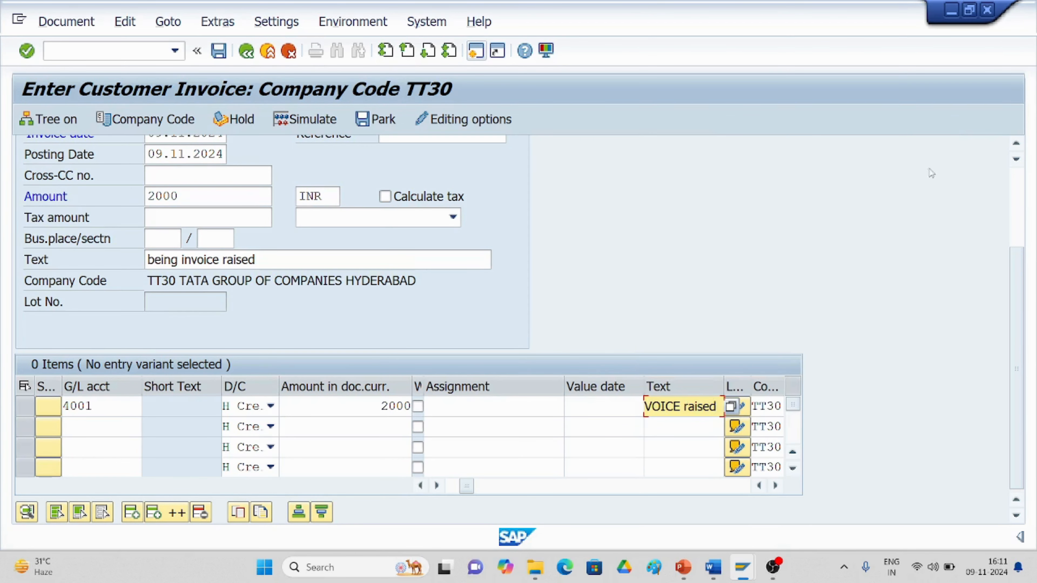
Turn on automatic tax calculation for the new customer invoice and check the entered line item
click(385, 196)
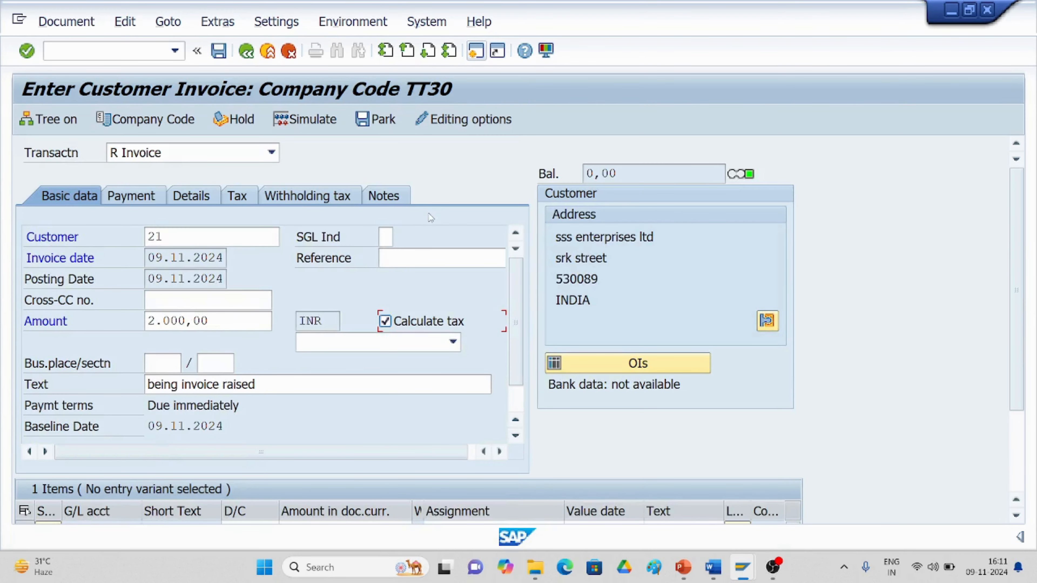
scroll(527, 356, down, 1)
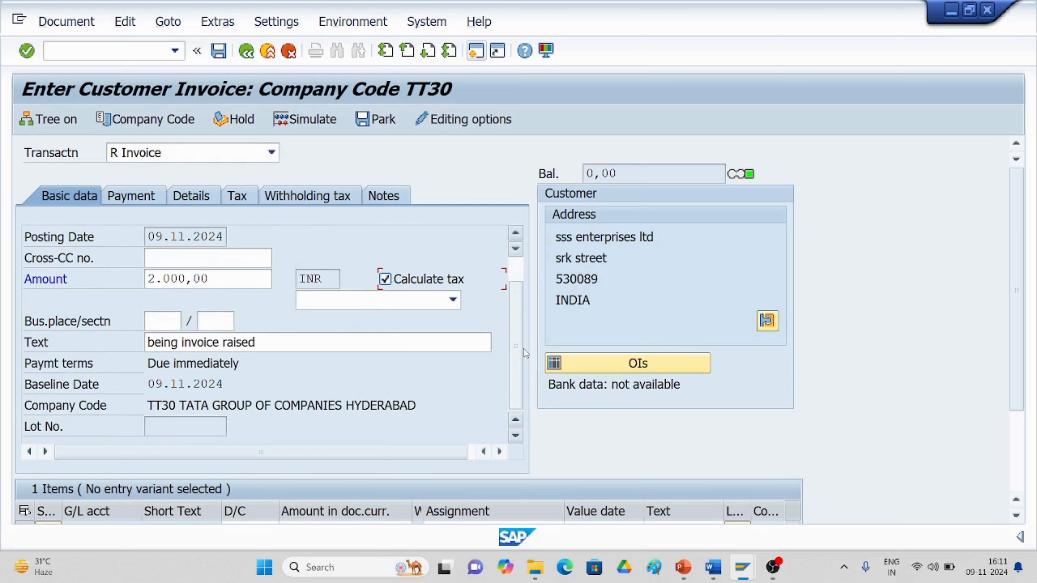
scroll(598, 414, down, 3)
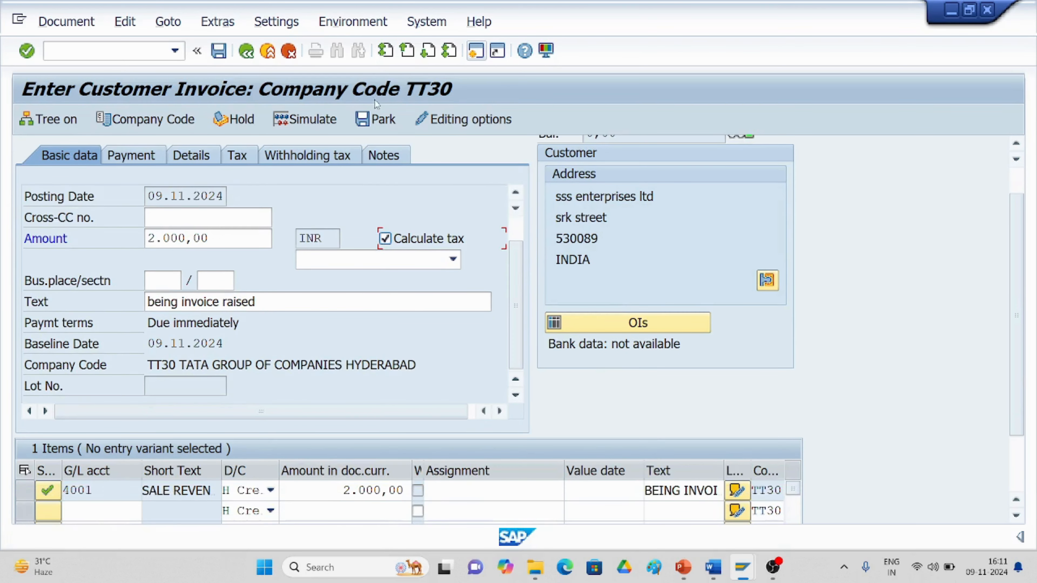
Simulate the customer invoice and post it from the document overview
click(73, 25)
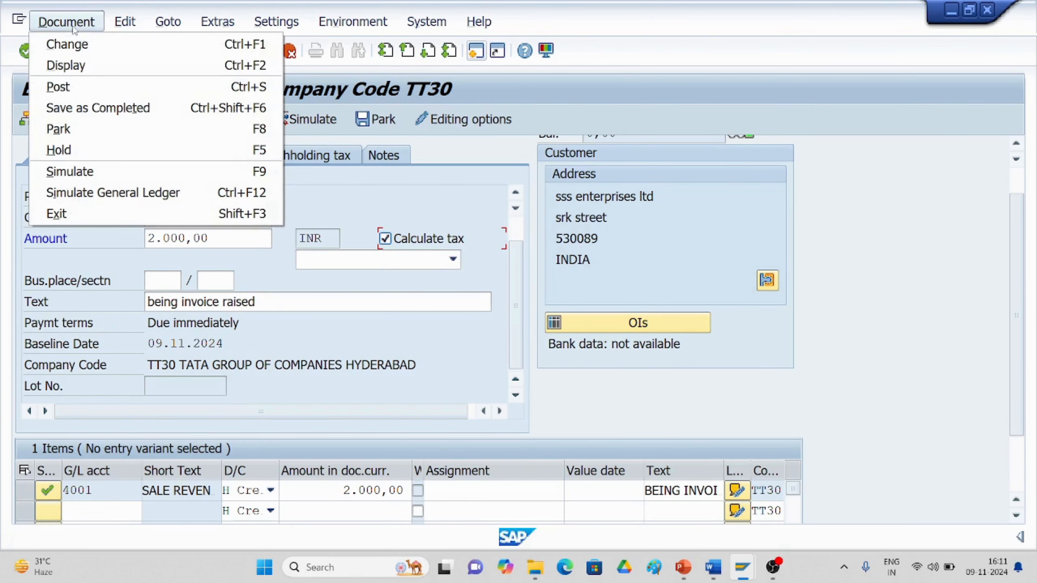
click(77, 171)
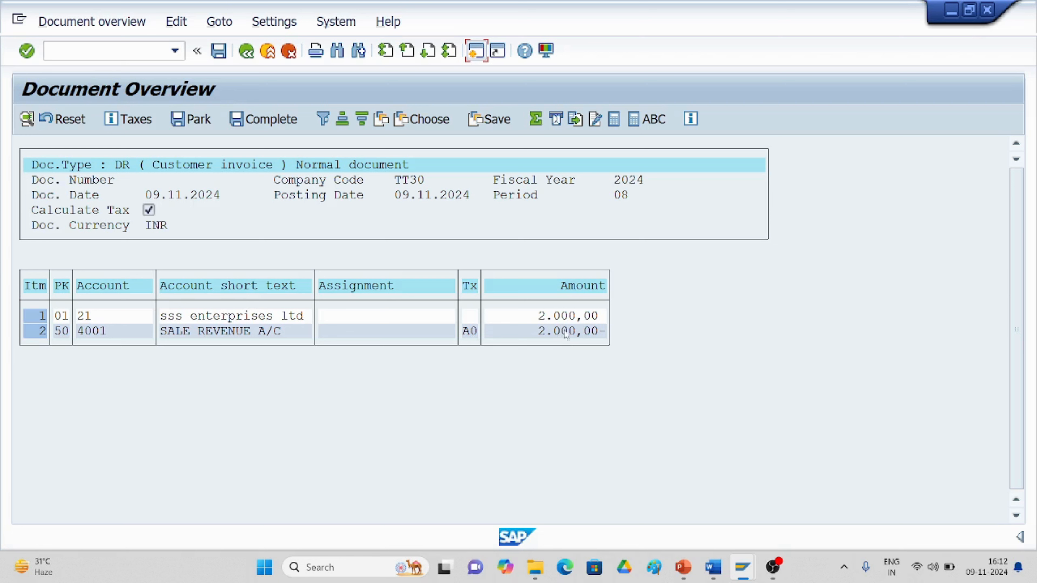
click(219, 51)
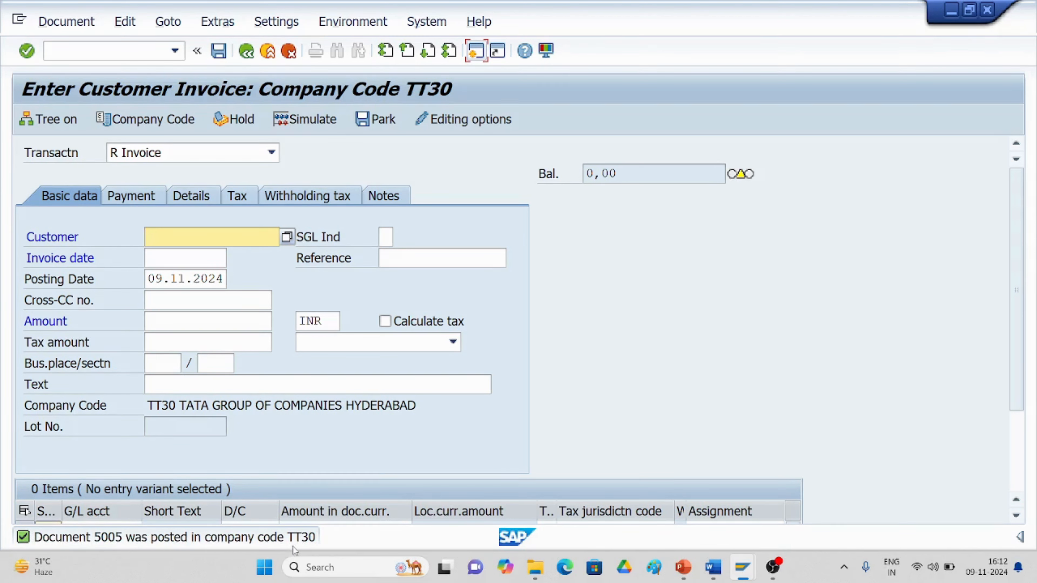
Run transaction FBL5N and display the customer's open line items in company code TT30
click(93, 51)
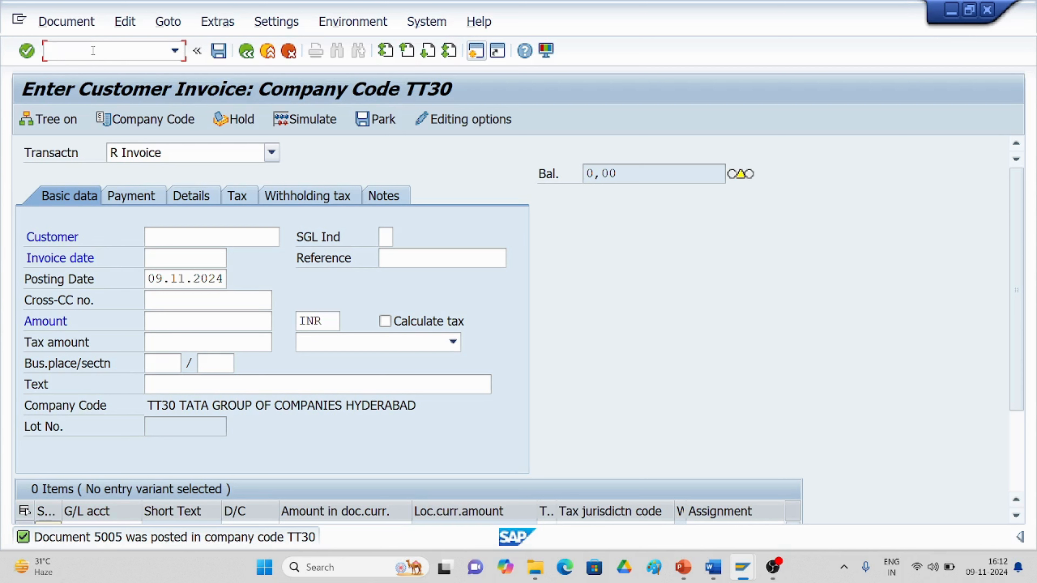
text(/nfbl5n)
key(Return)
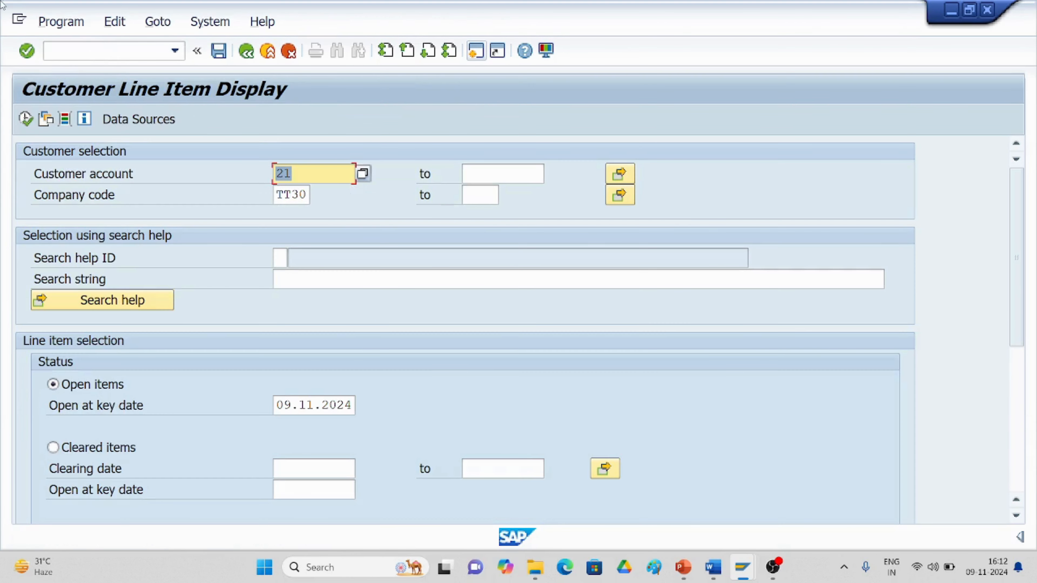
click(310, 175)
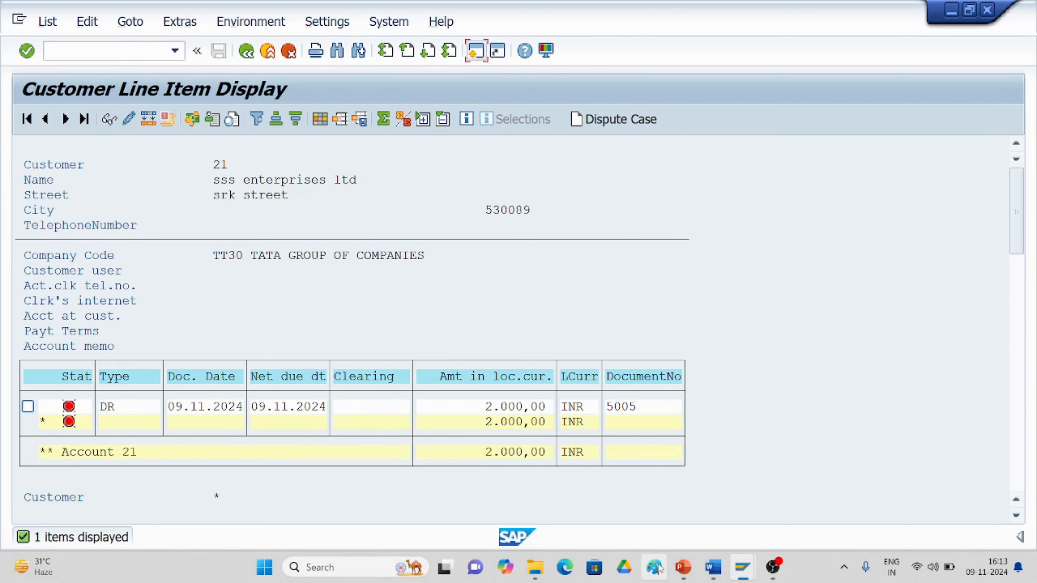
Switch to the Account Receivable guide in Word and read on to the Post Incoming Payment procedure
click(712, 570)
scroll(467, 423, down, 10)
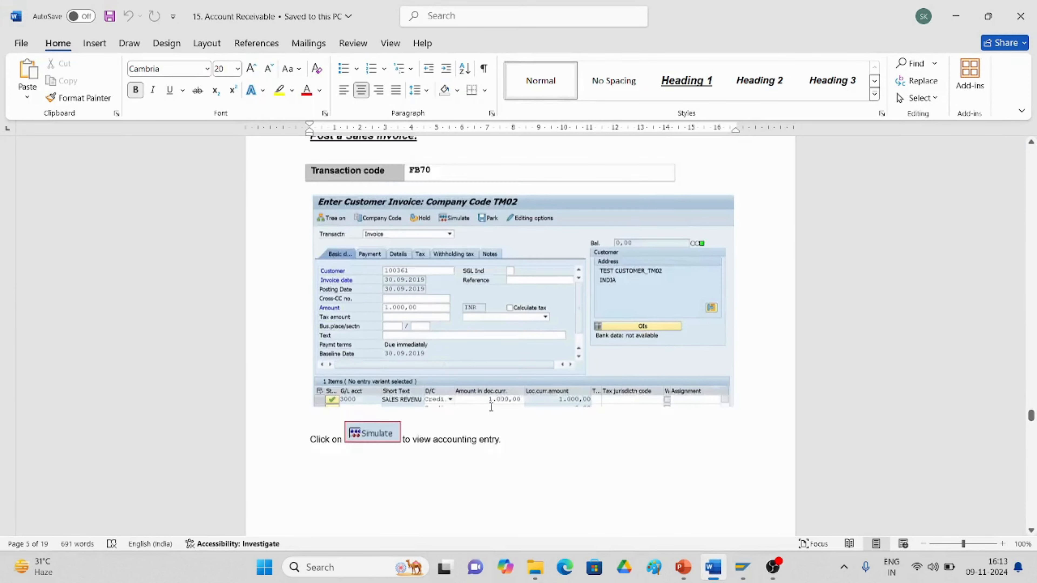
scroll(467, 423, down, 7)
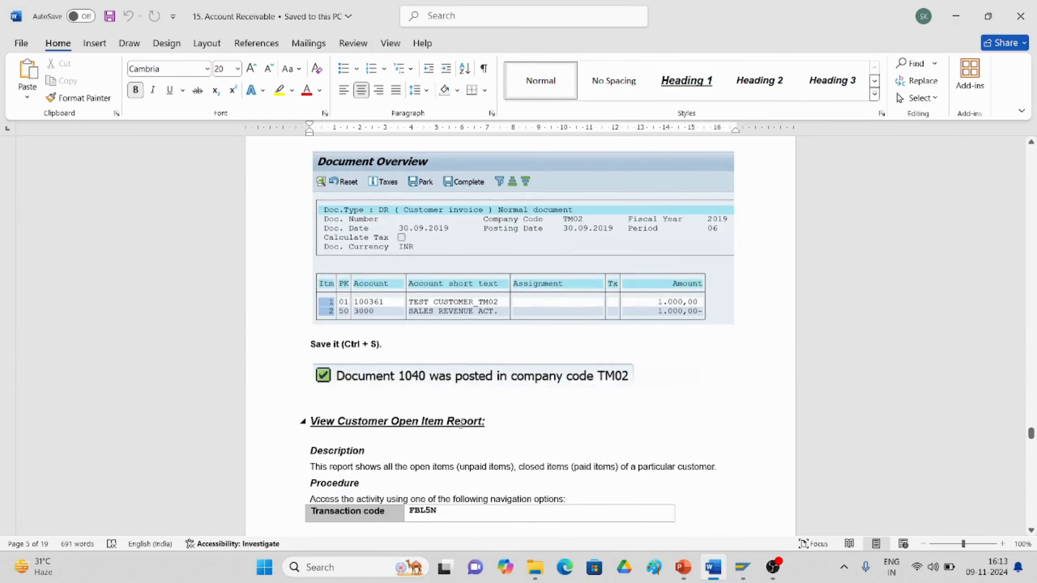
scroll(460, 425, down, 12)
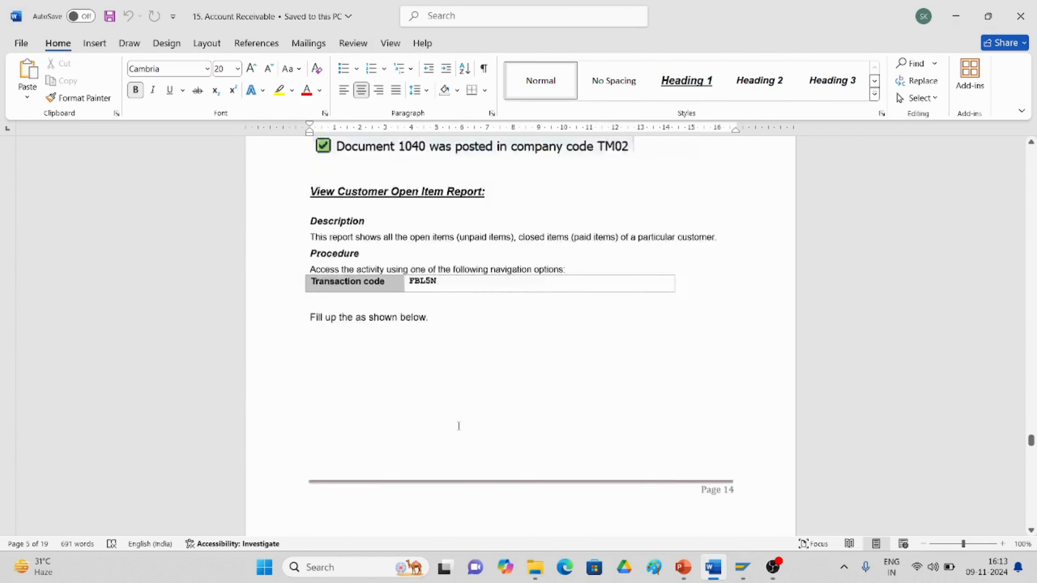
scroll(453, 431, down, 6)
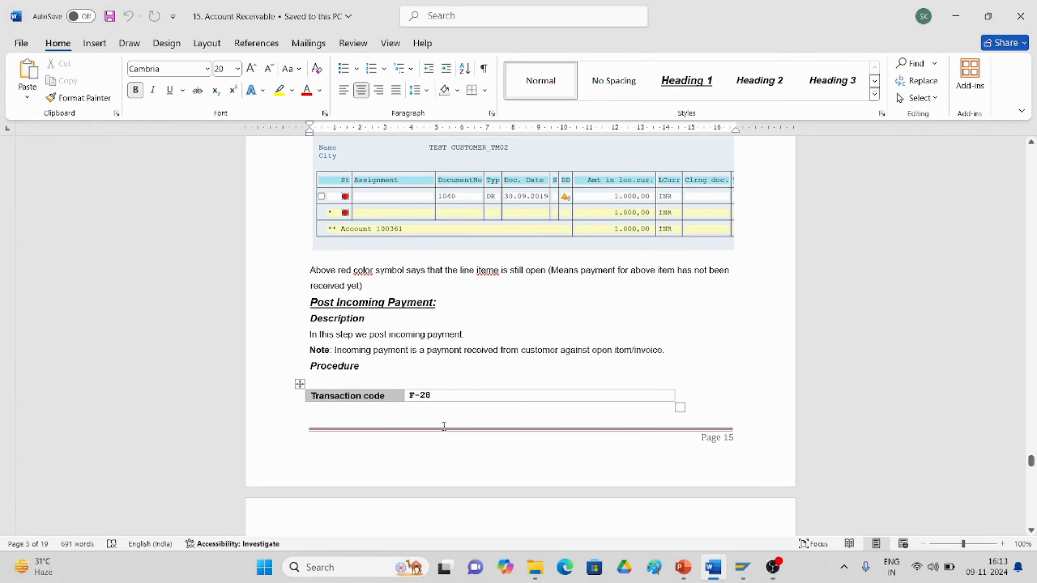
scroll(443, 423, down, 2)
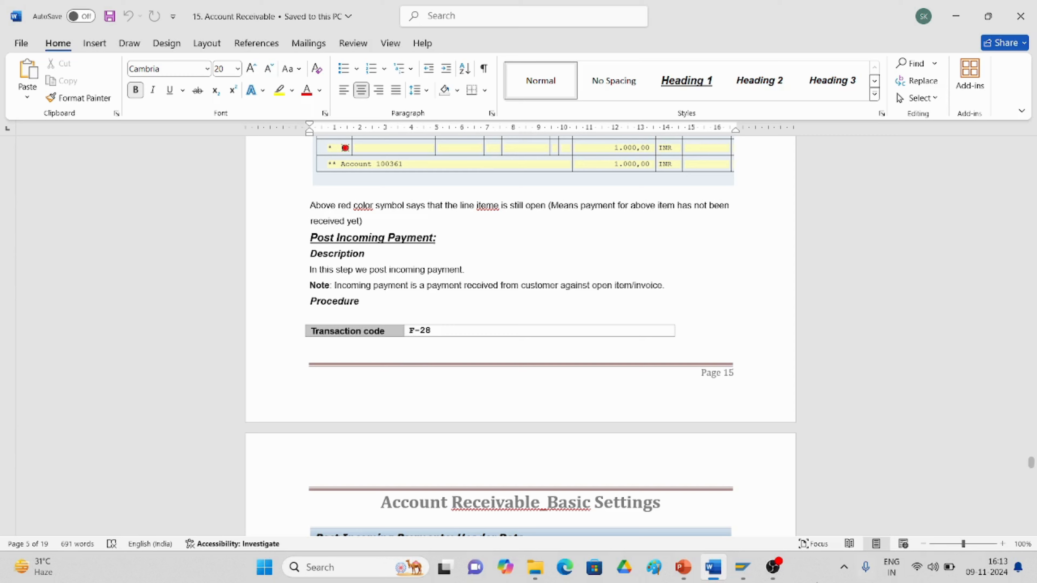
Return to the SAP session showing the country tax procedure assignments and start transaction F-28 there
click(740, 573)
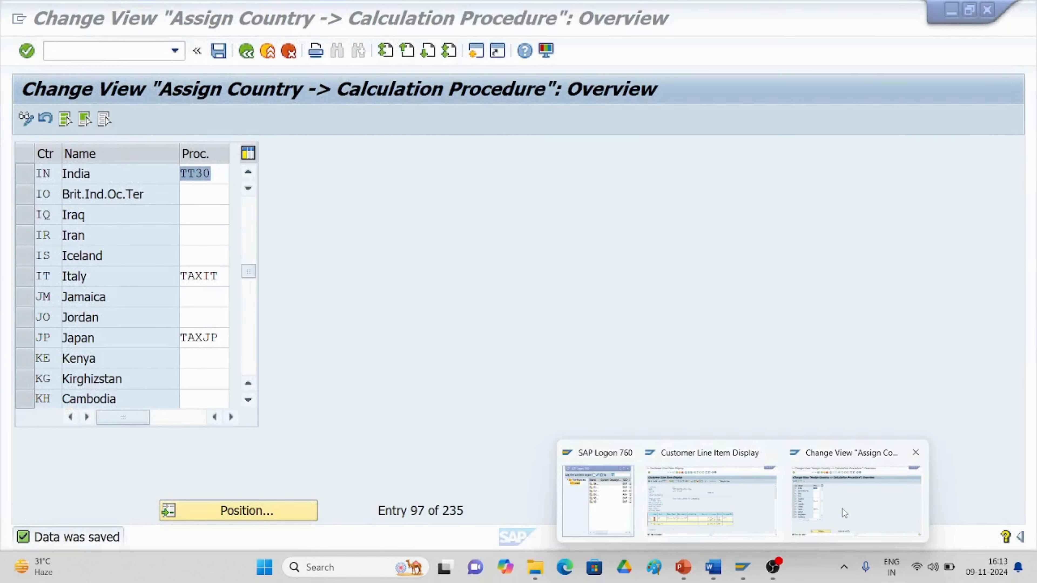
click(842, 509)
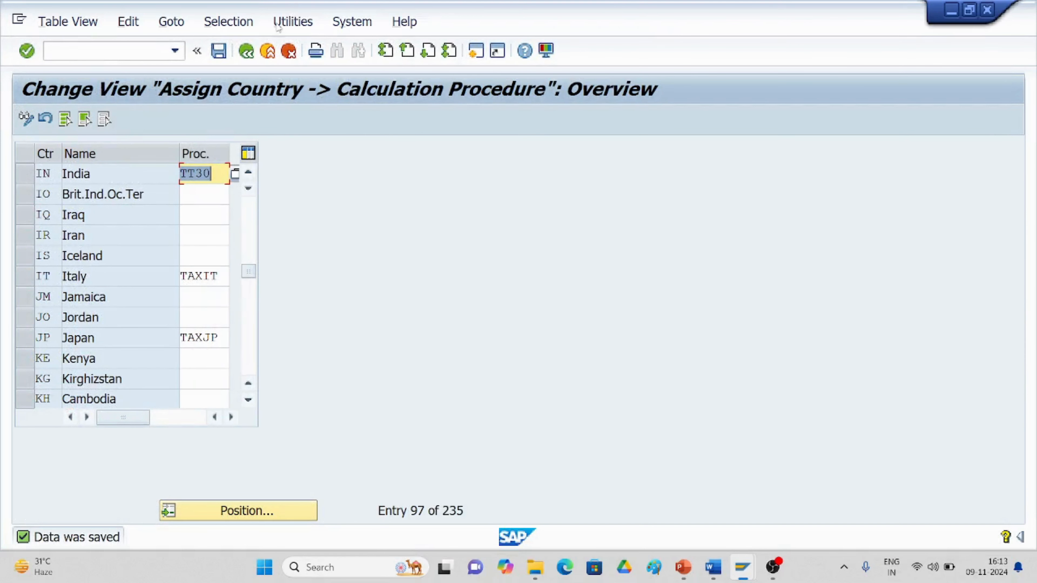
click(82, 54)
text(/nf)
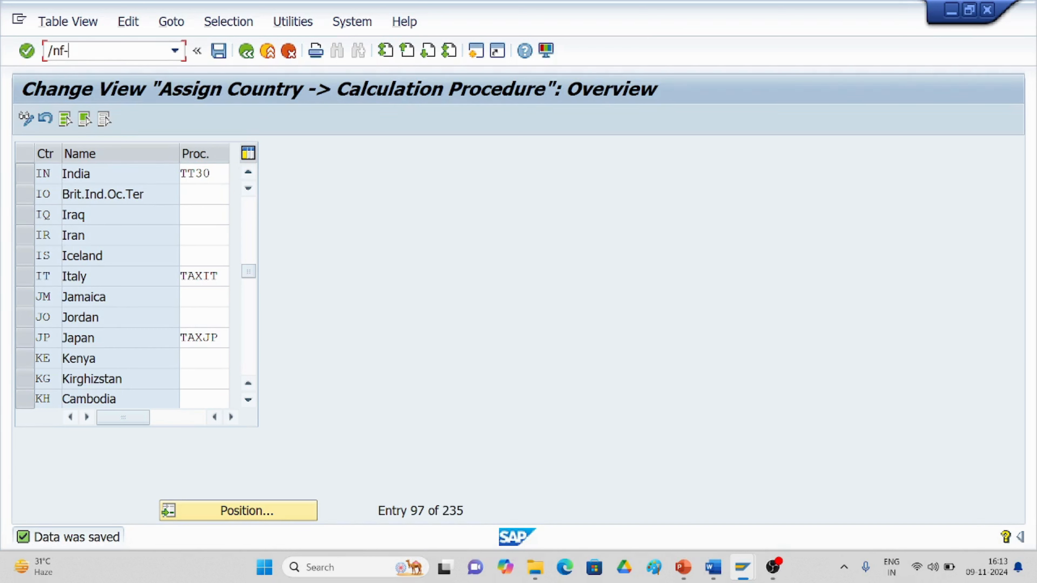
text(-28)
key(Return)
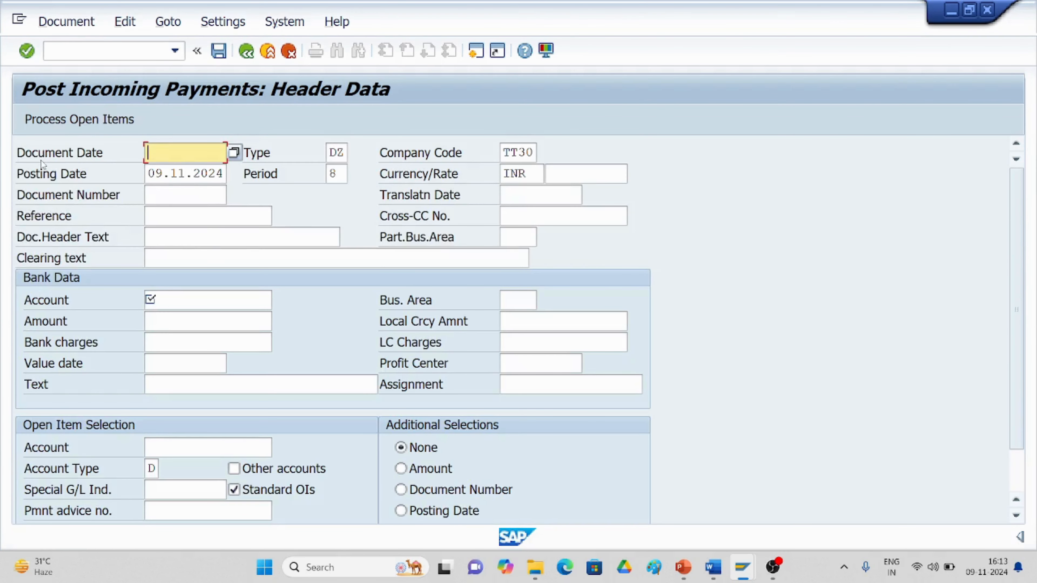
Set the incoming payment's document date to 09.11.2024, its bank G/L account to 1000 and its amount to 2000
text(09.11.2024)
click(182, 298)
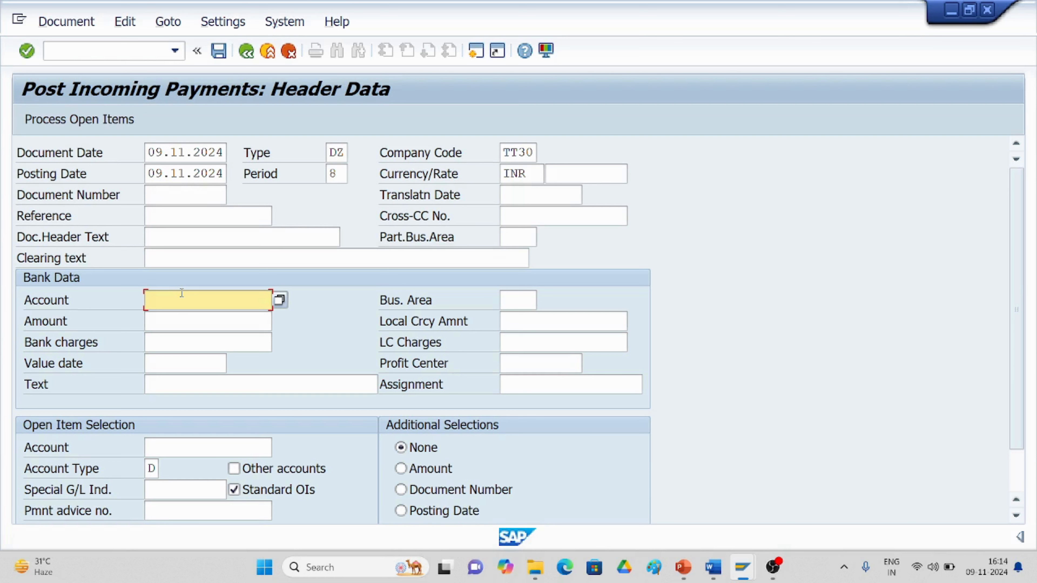
text(1000)
click(167, 323)
text(2000)
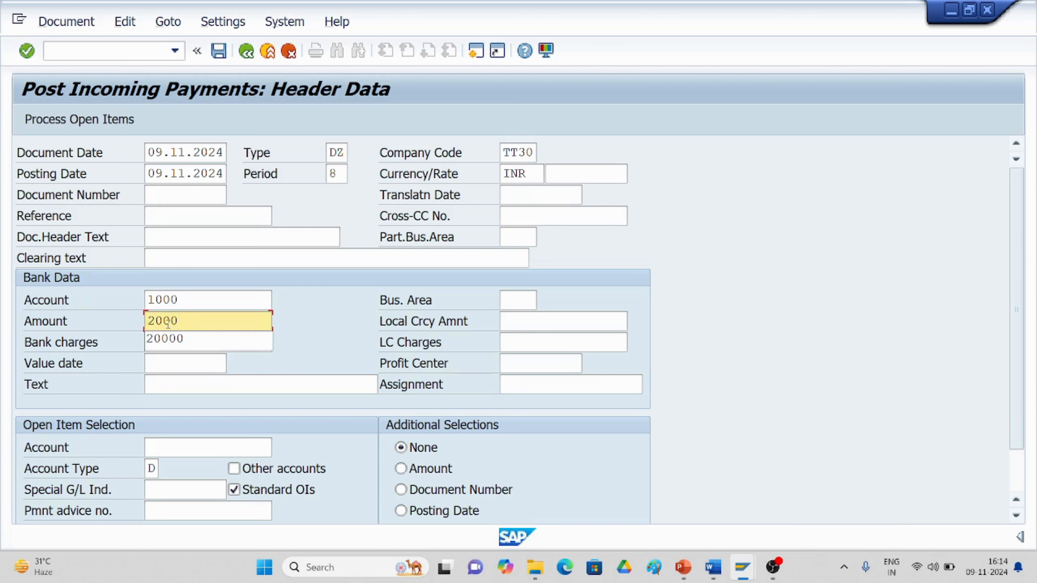
click(328, 333)
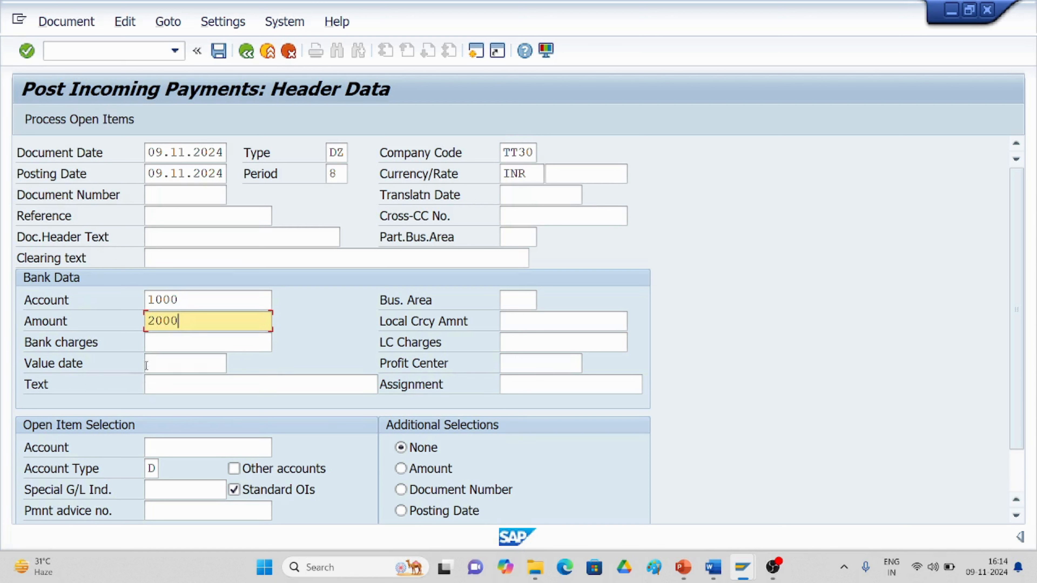
Enter "being amount received against invoice" as the text in the incoming payment's bank data
click(158, 387)
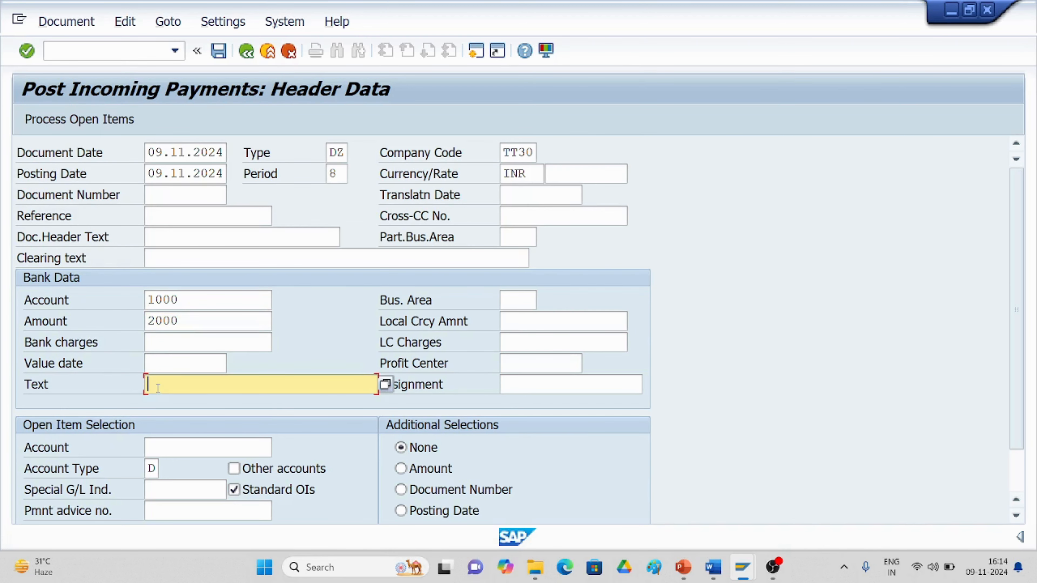
text(being am)
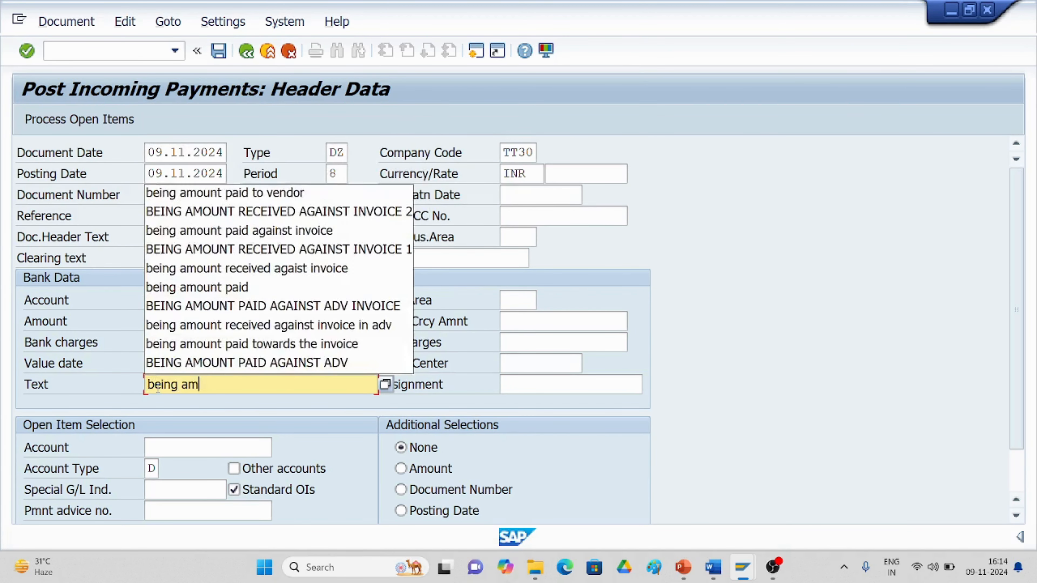
text(ount rece)
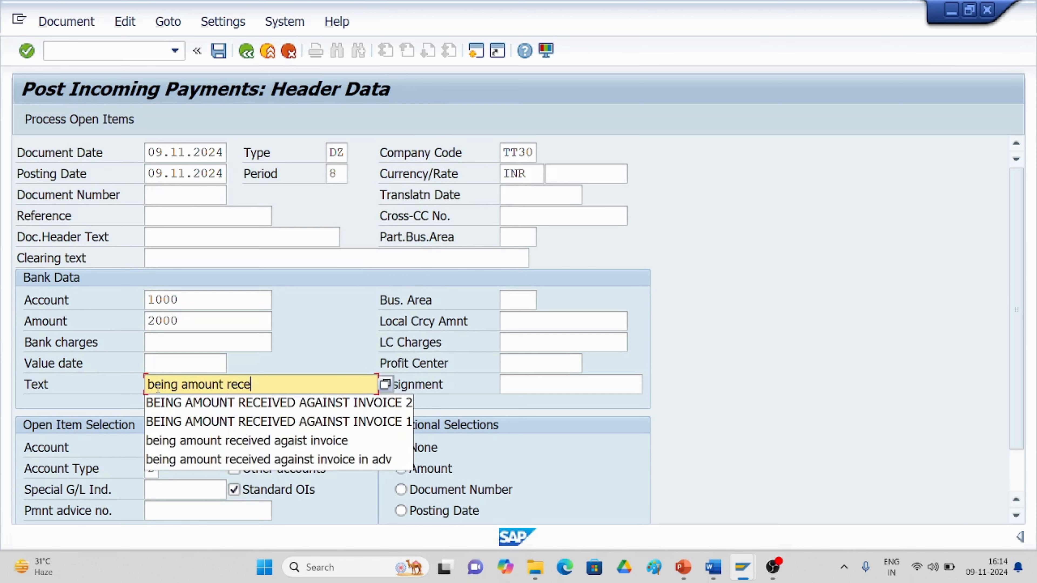
text(ived agai)
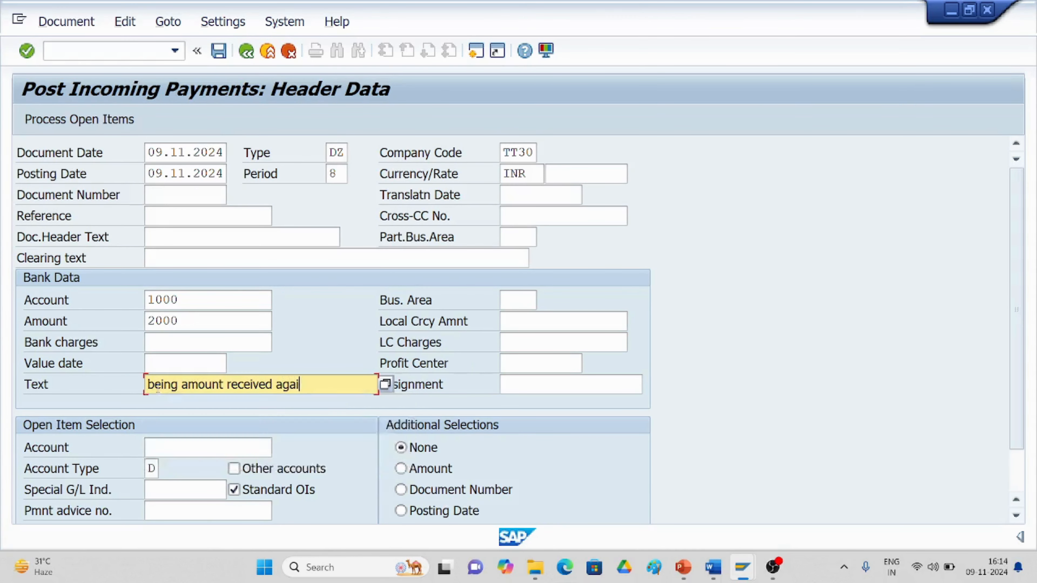
text(nst inv)
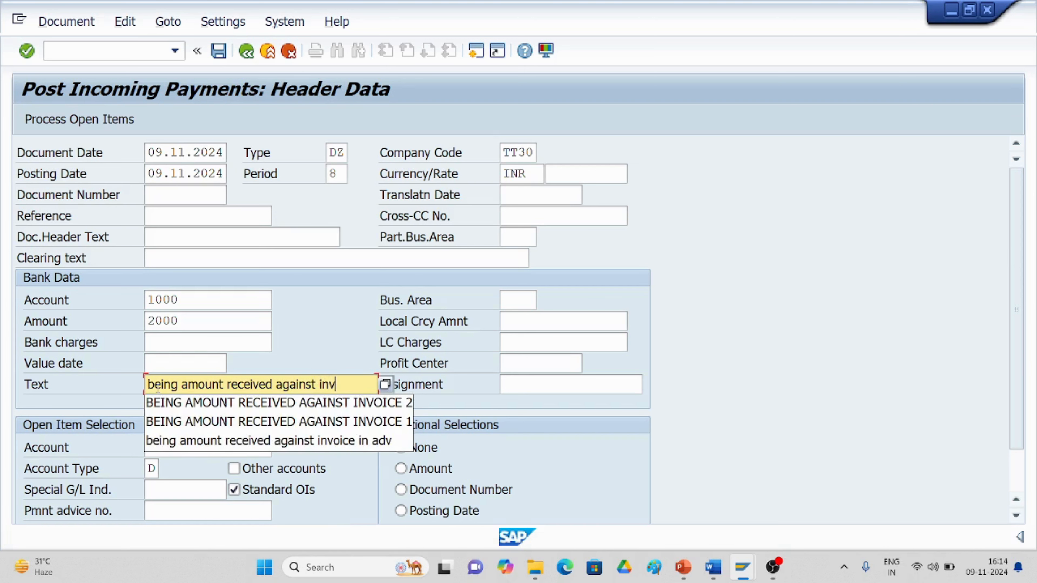
text(oice)
click(742, 349)
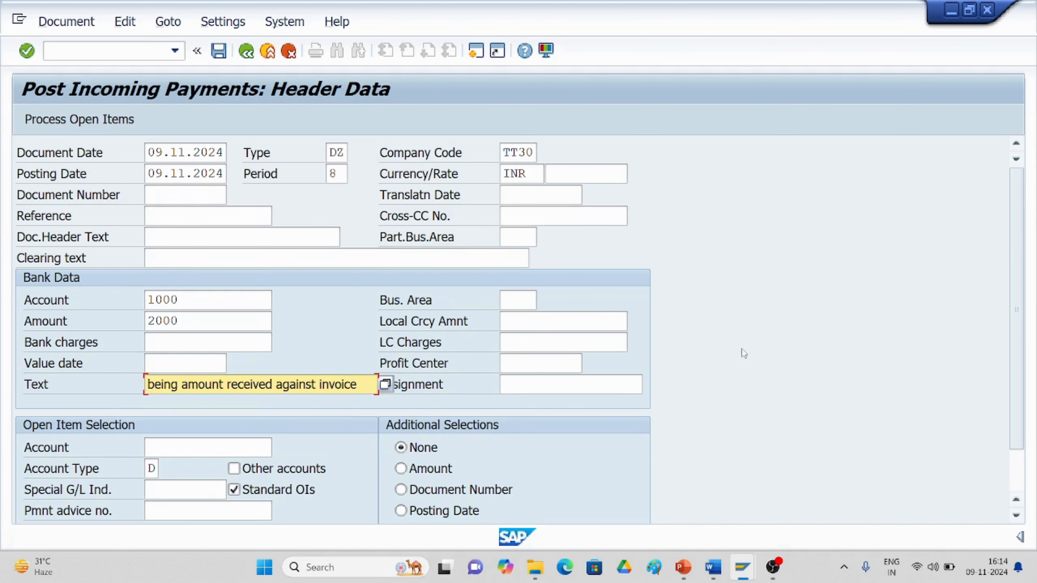
Look up the customers of company code TT30 and select SSS ENTERPRISES LTD as the open item selection account
click(179, 452)
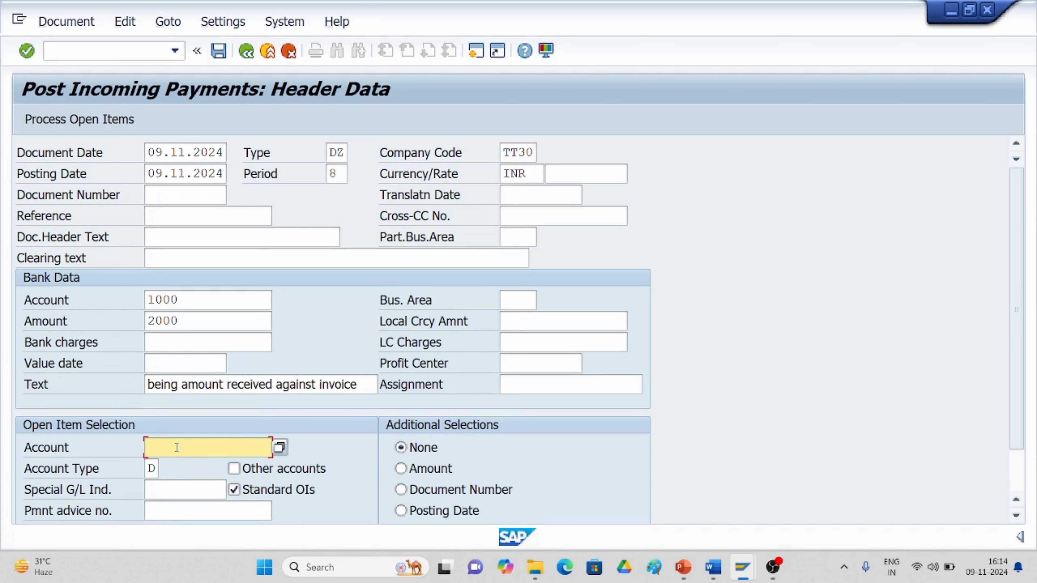
click(281, 448)
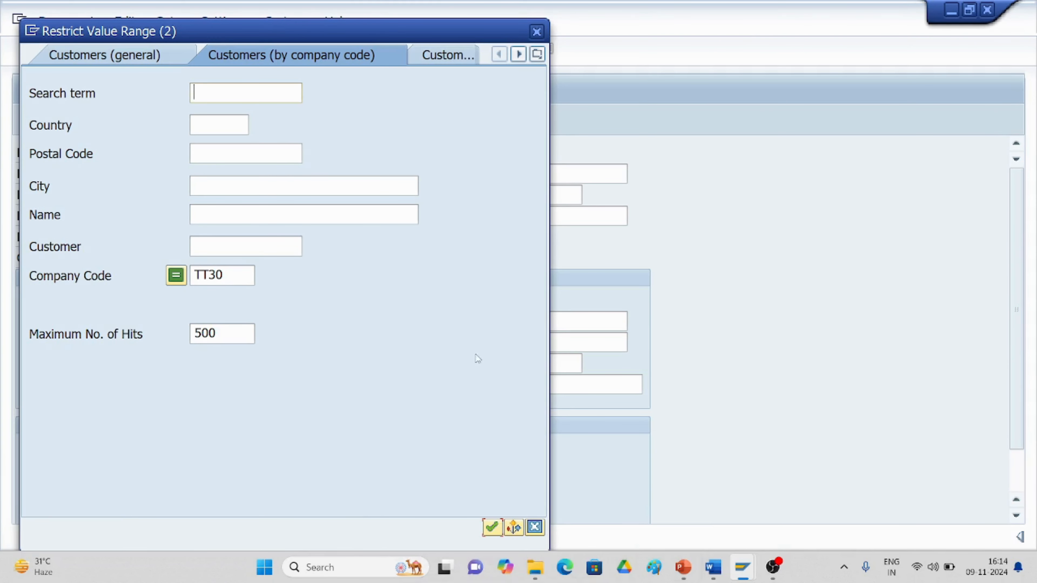
click(491, 526)
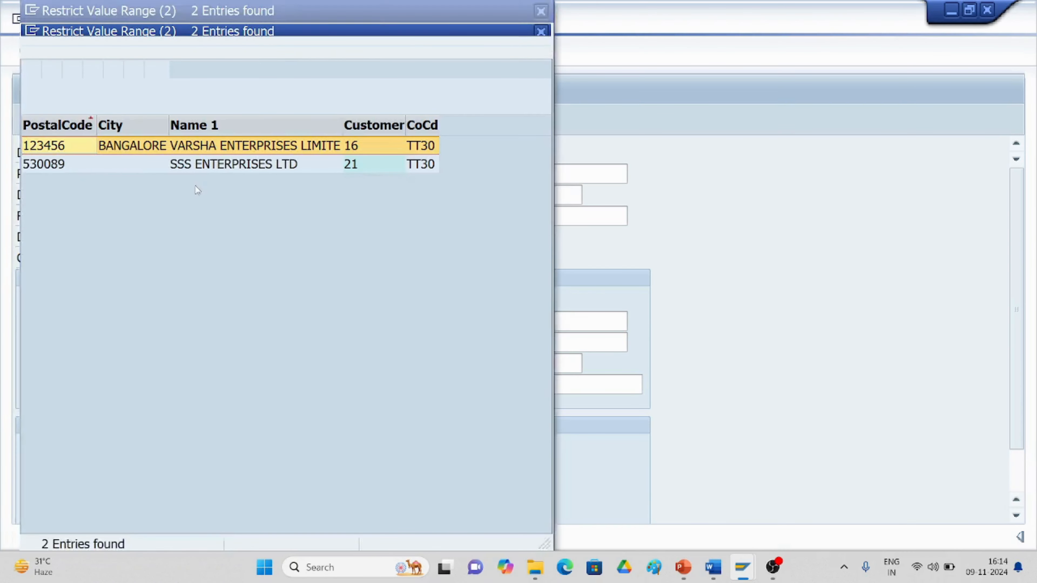
double_click(289, 167)
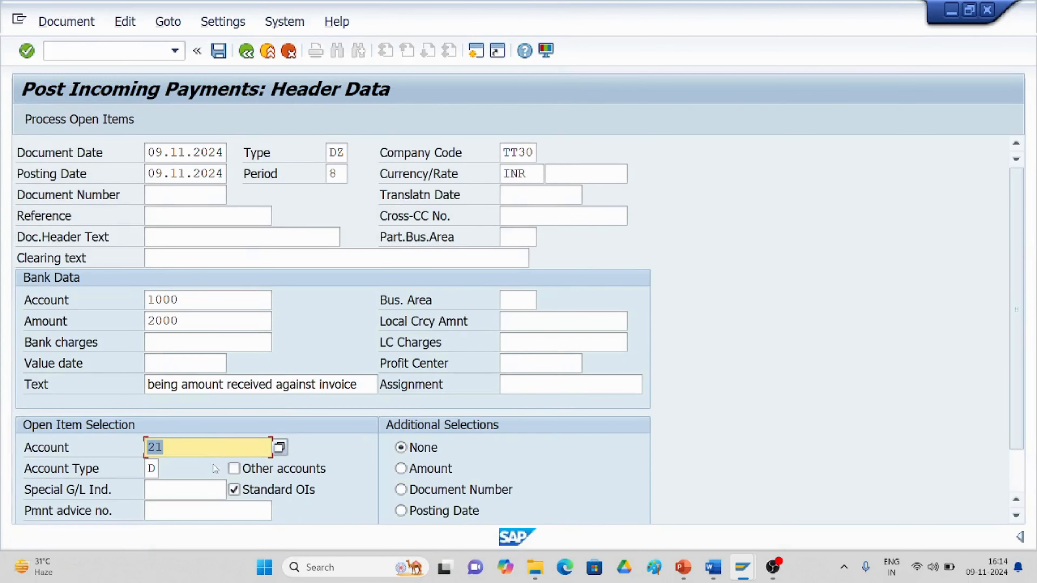
Process the customer's open items, simulating and posting the incoming payment against the invoice
scroll(1016, 327, down, 2)
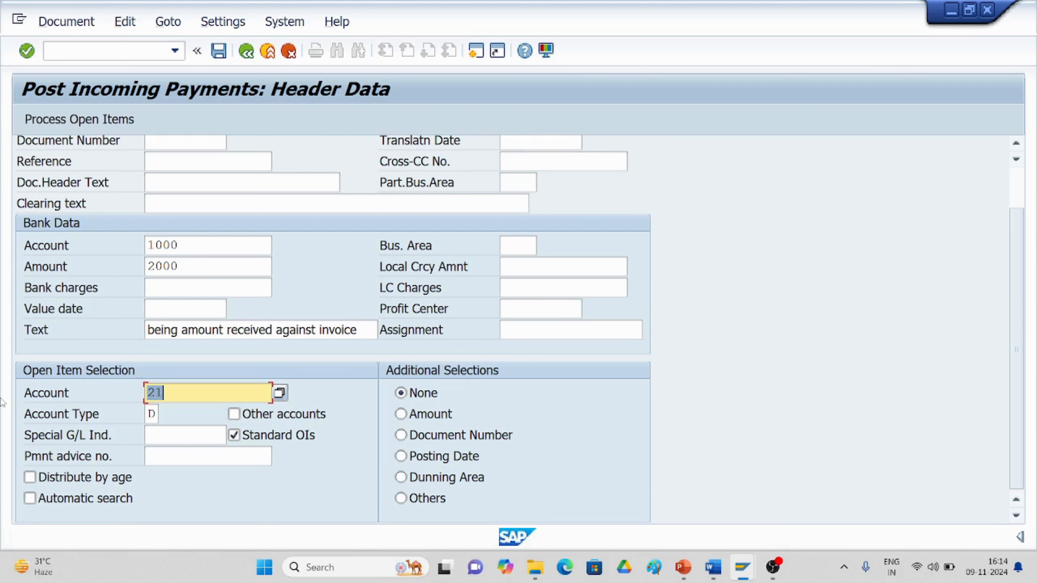
click(75, 122)
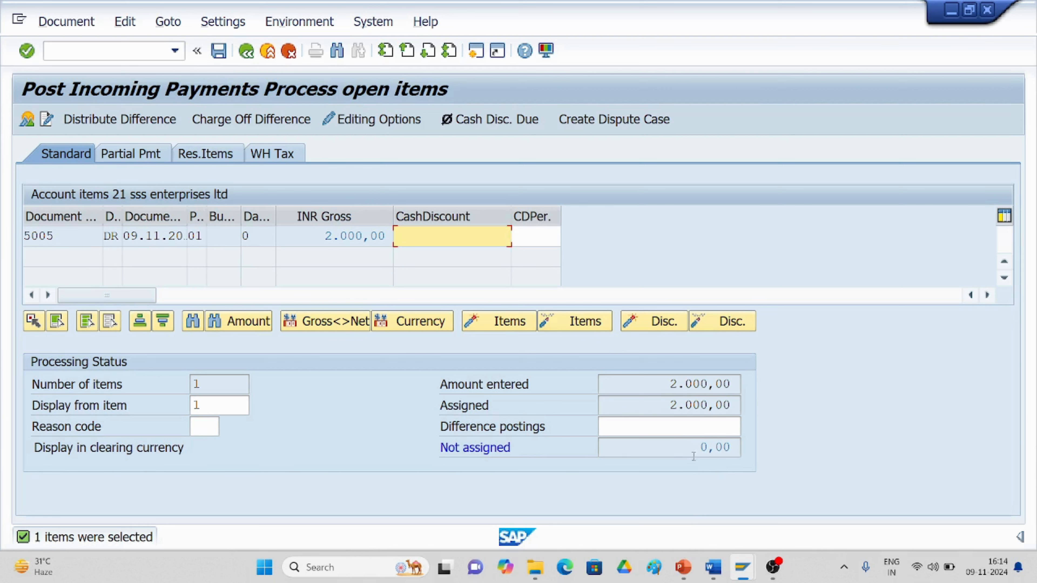
click(66, 22)
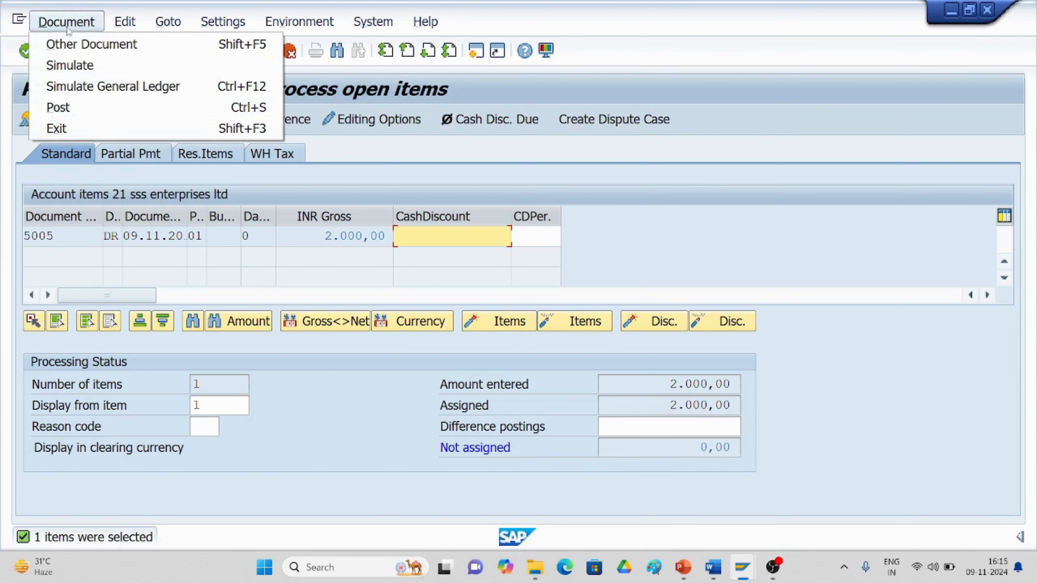
click(75, 65)
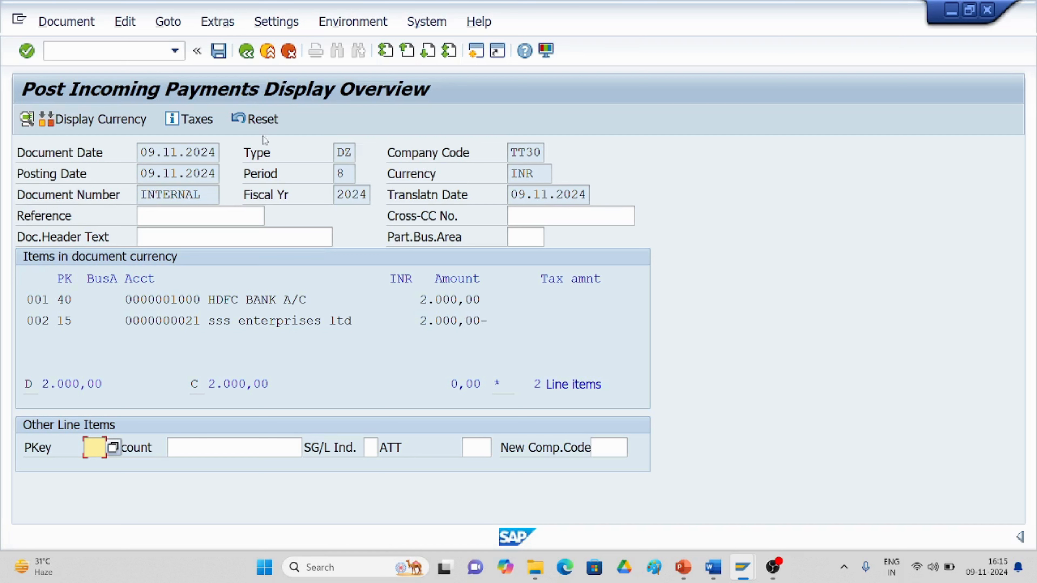
click(218, 51)
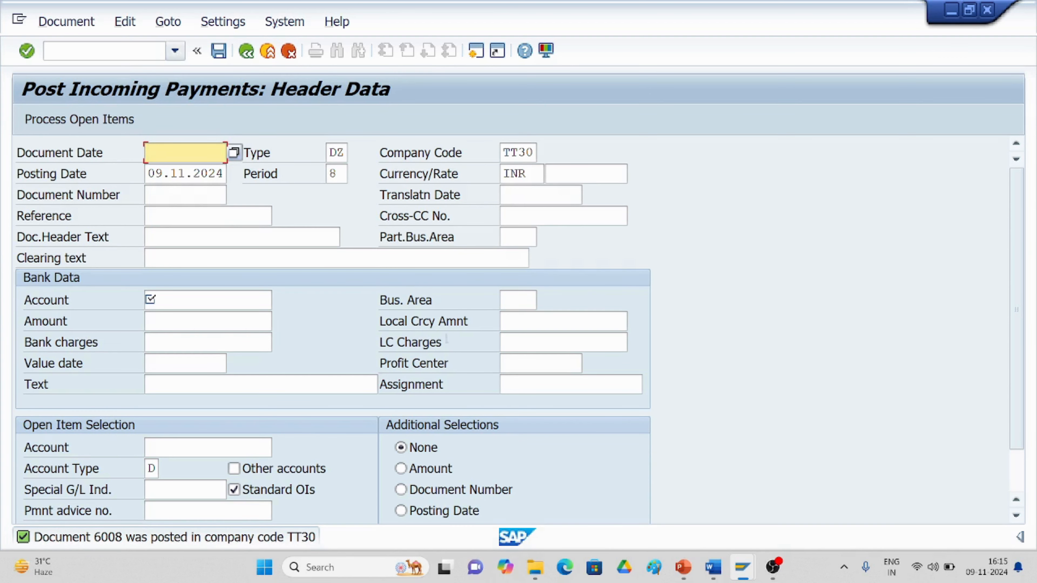
Switch to the Customer Line Item Display session, refresh the list and rerun the report for the customer's open items
mouse_move(734, 552)
click(740, 473)
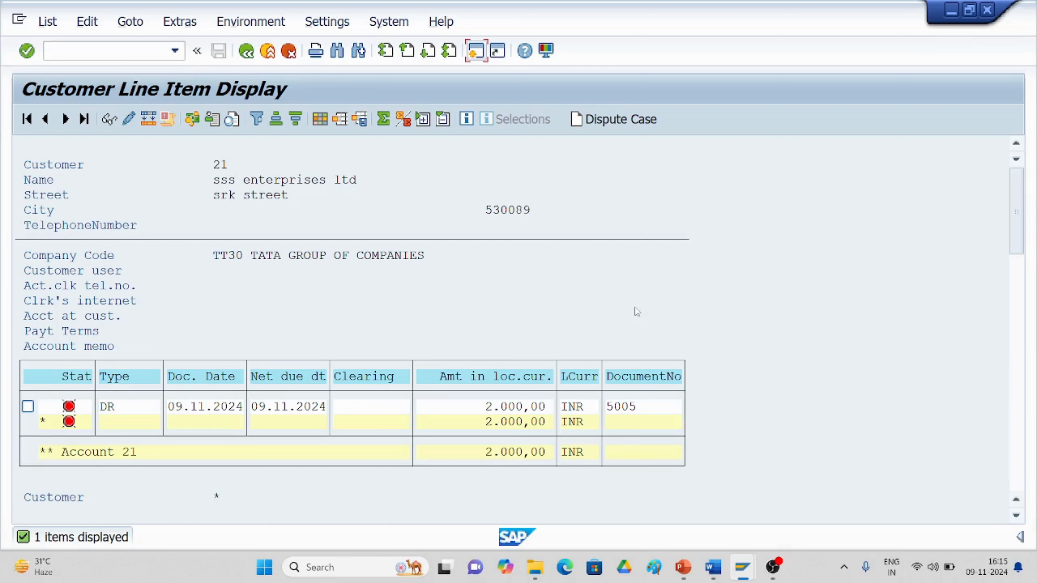
click(47, 21)
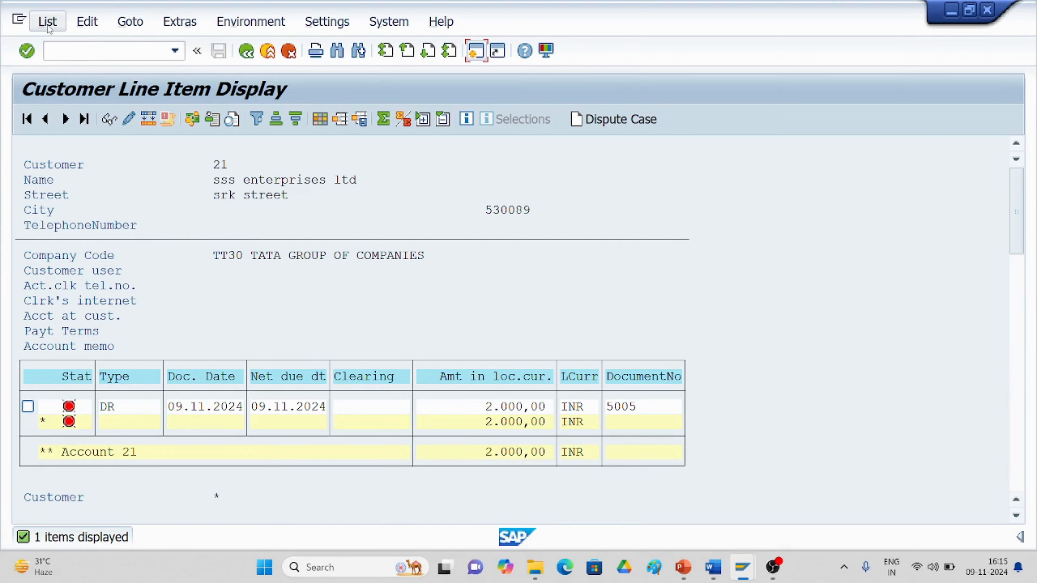
click(60, 66)
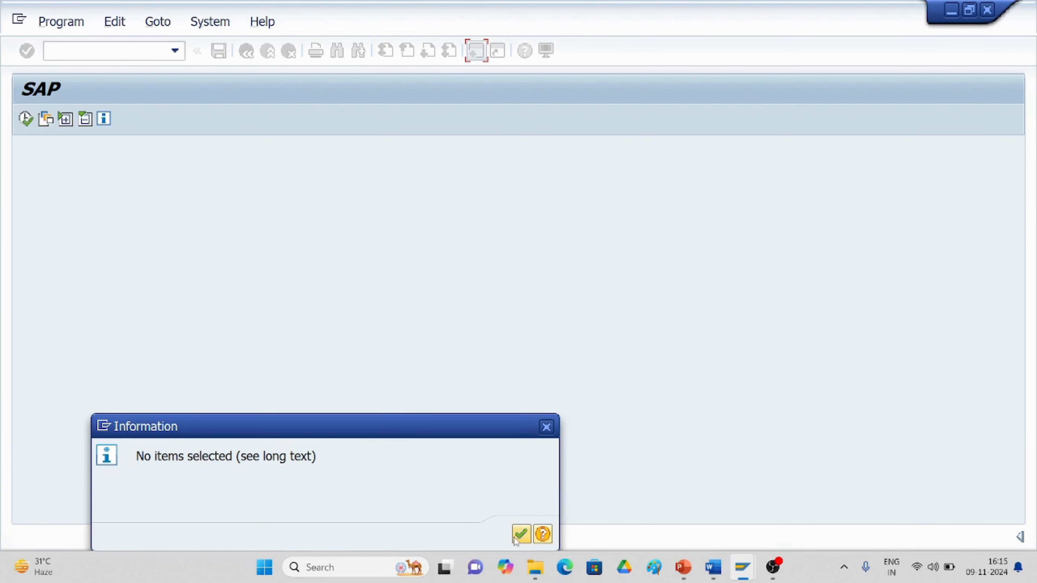
click(520, 533)
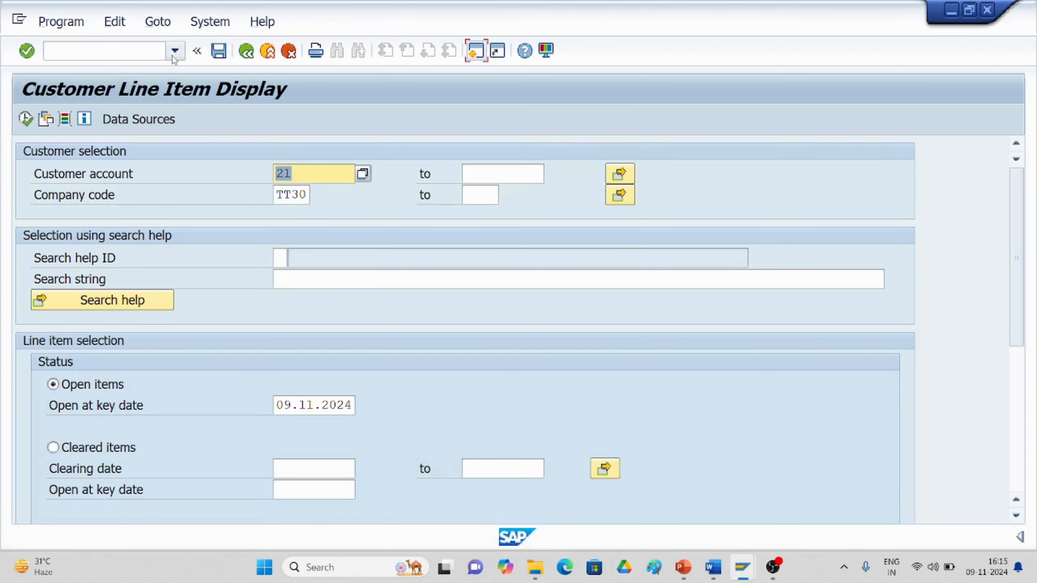
click(25, 119)
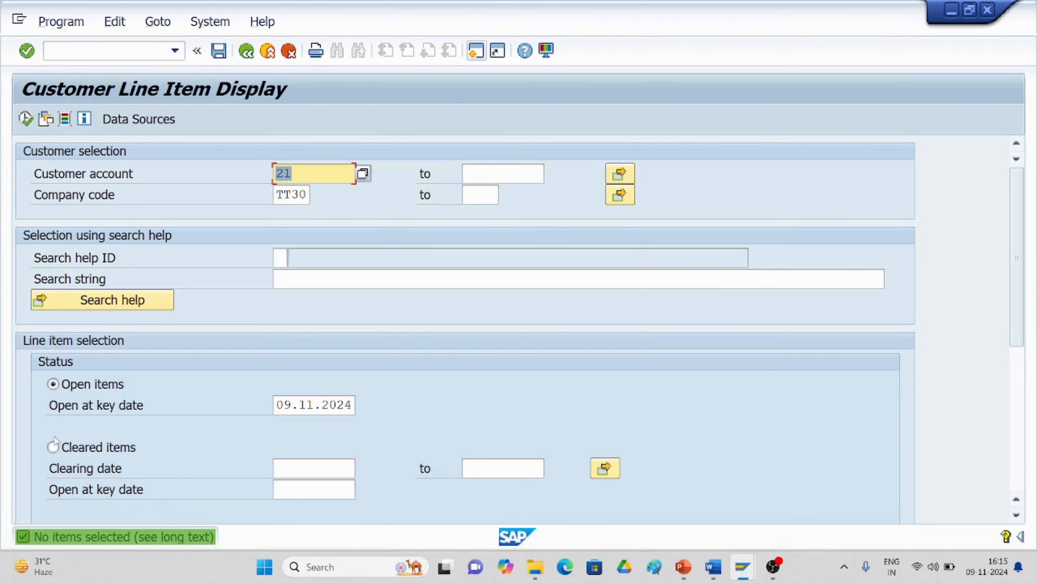
Change the line item status selection to cleared items and display the customer's cleared line items
click(52, 448)
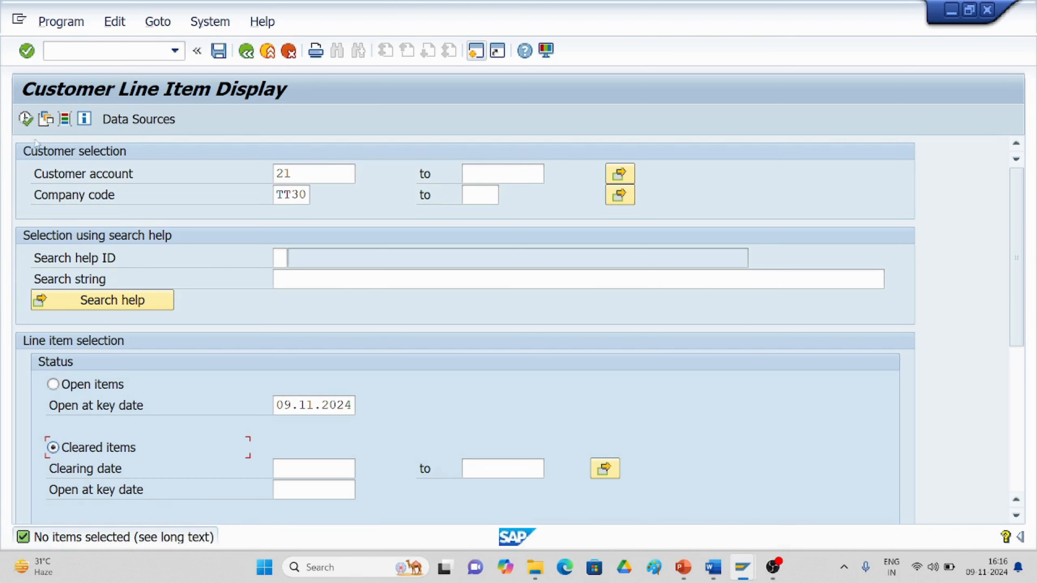
click(26, 118)
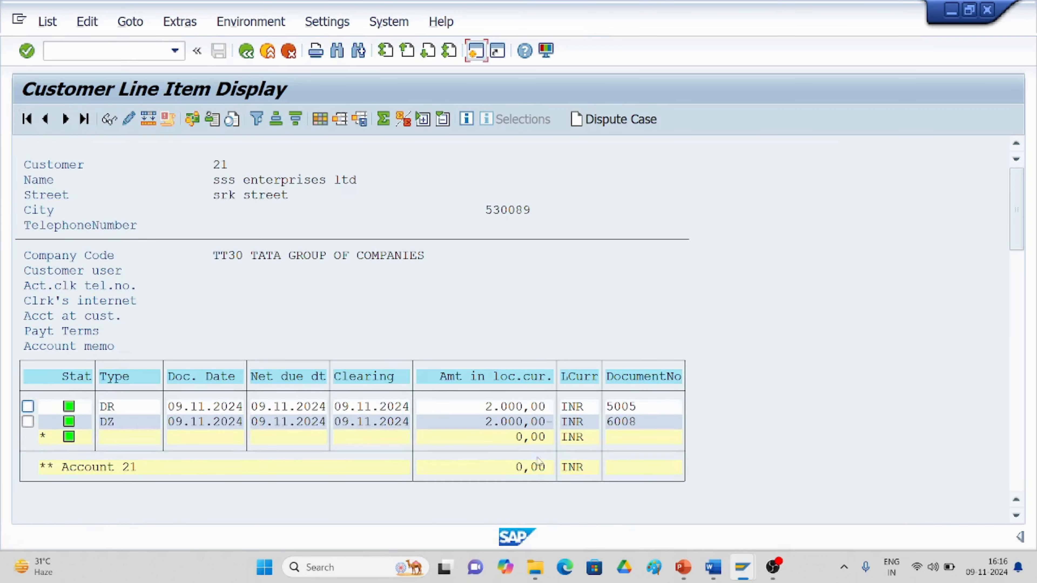